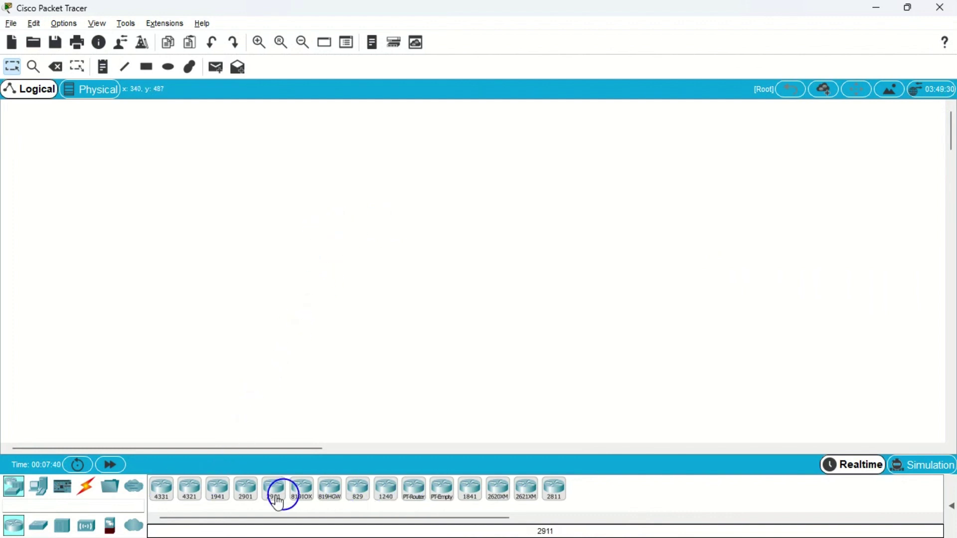
# Place three 1841 routers in a triangle: lower left, upper centre and lower right of the workspace.
pyautogui.click(474, 490)
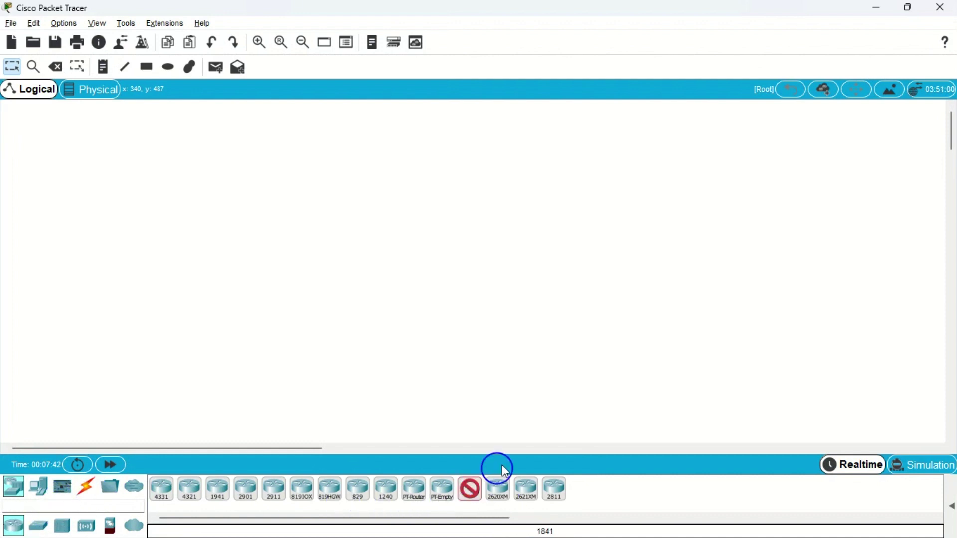
pyautogui.click(322, 289)
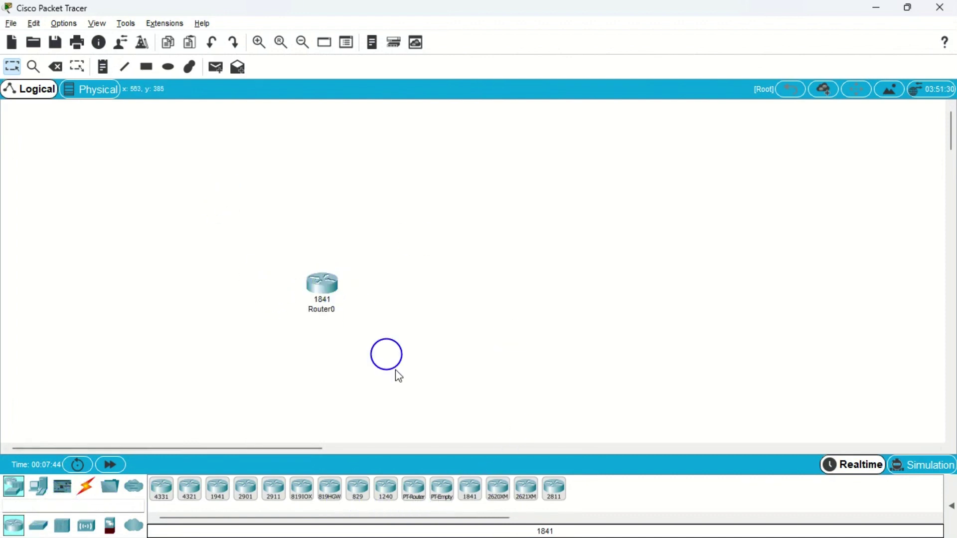
pyautogui.click(461, 484)
pyautogui.click(443, 148)
pyautogui.click(474, 486)
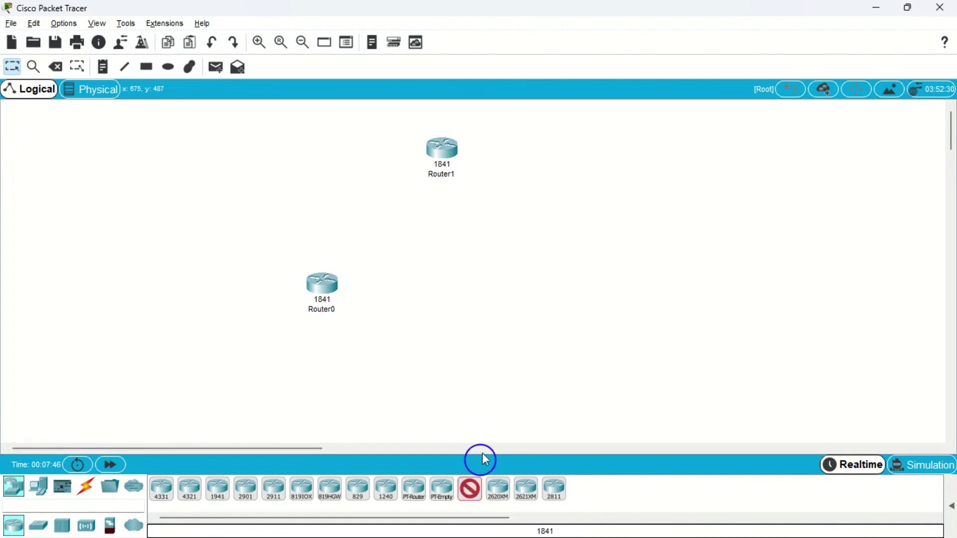
pyautogui.click(573, 290)
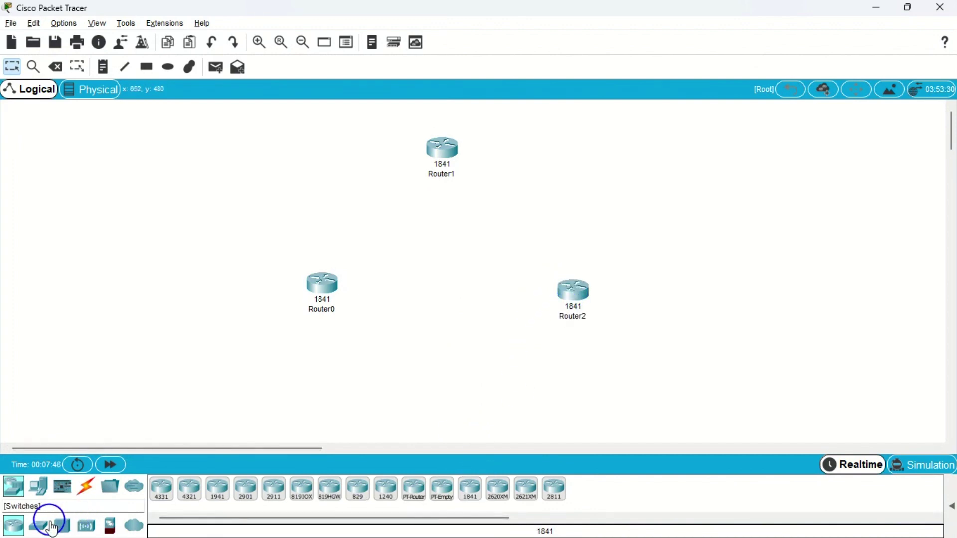
# Add three 2960 switches: one below left of Router0, one below right of Router2 and one to the right of Router1.
pyautogui.click(52, 527)
pyautogui.click(161, 490)
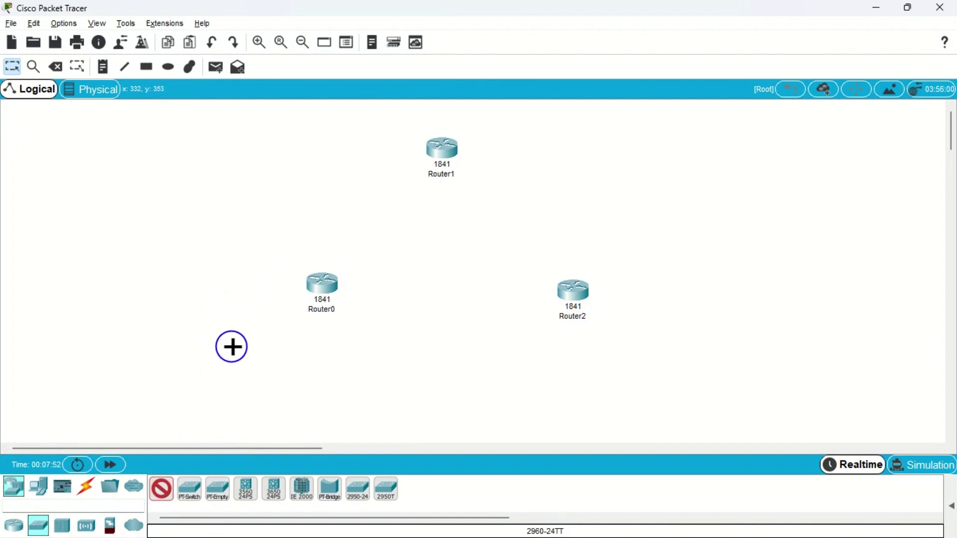
pyautogui.click(231, 347)
pyautogui.click(165, 491)
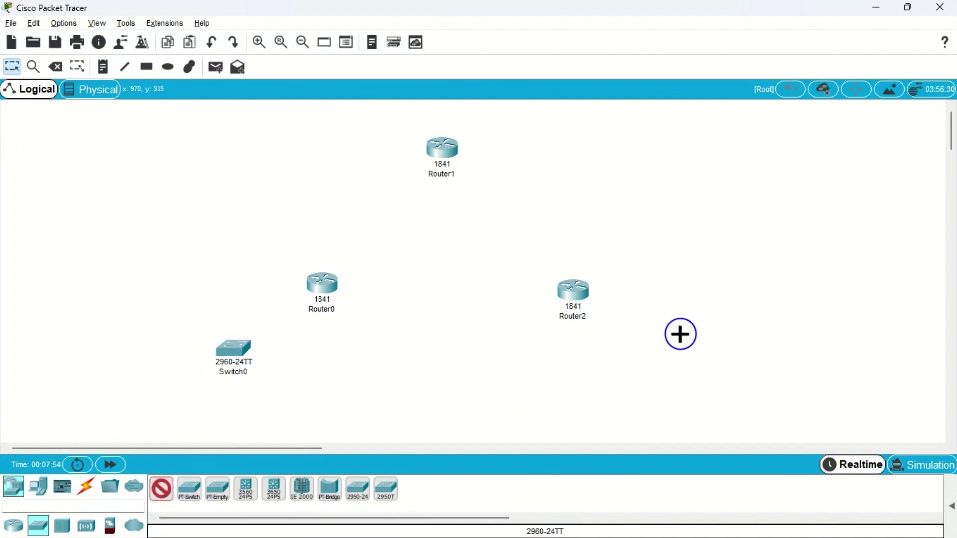
pyautogui.click(678, 349)
pyautogui.click(167, 489)
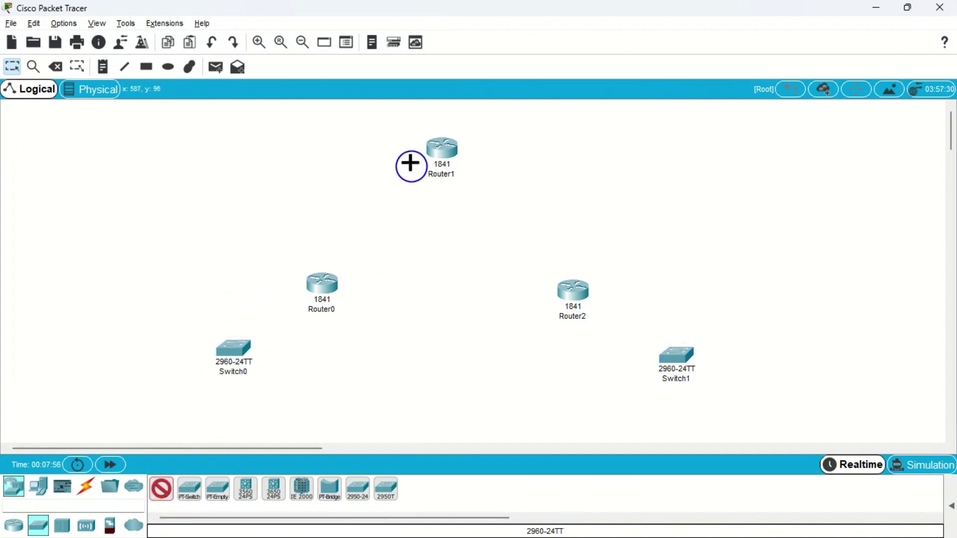
pyautogui.click(535, 151)
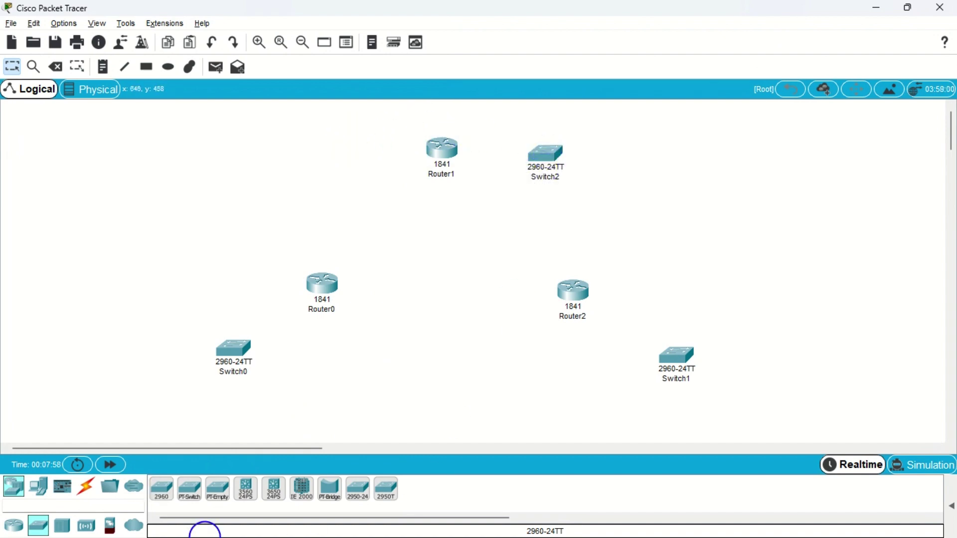
# Add six PCs to the workspace, placing two near each of the three switches.
pyautogui.click(39, 486)
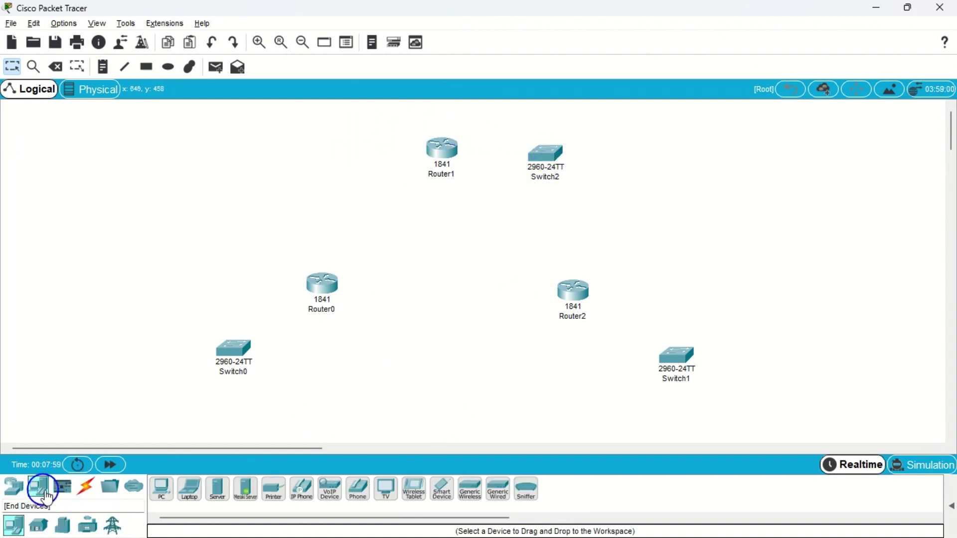
pyautogui.click(163, 491)
pyautogui.click(121, 382)
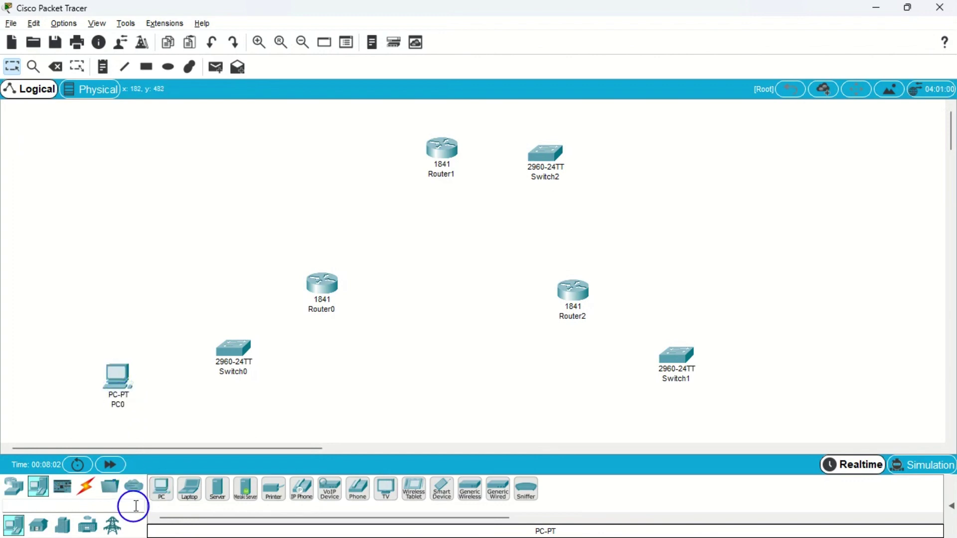
pyautogui.click(214, 432)
pyautogui.click(161, 489)
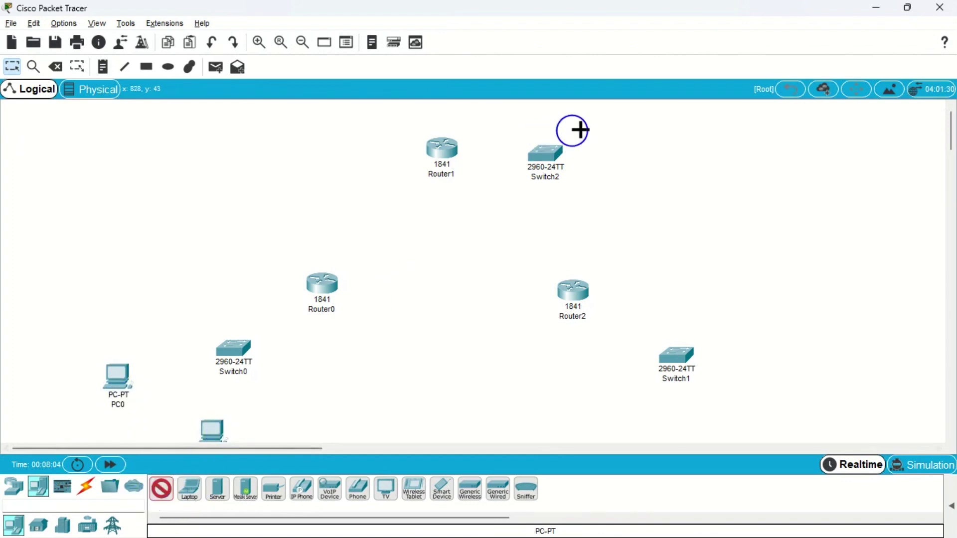
pyautogui.click(671, 119)
pyautogui.click(159, 489)
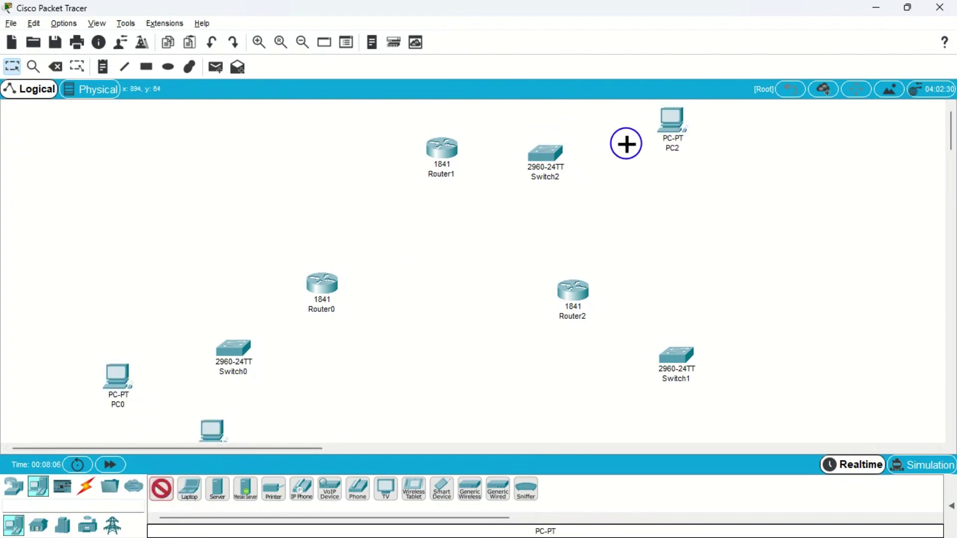
pyautogui.click(678, 201)
pyautogui.click(161, 489)
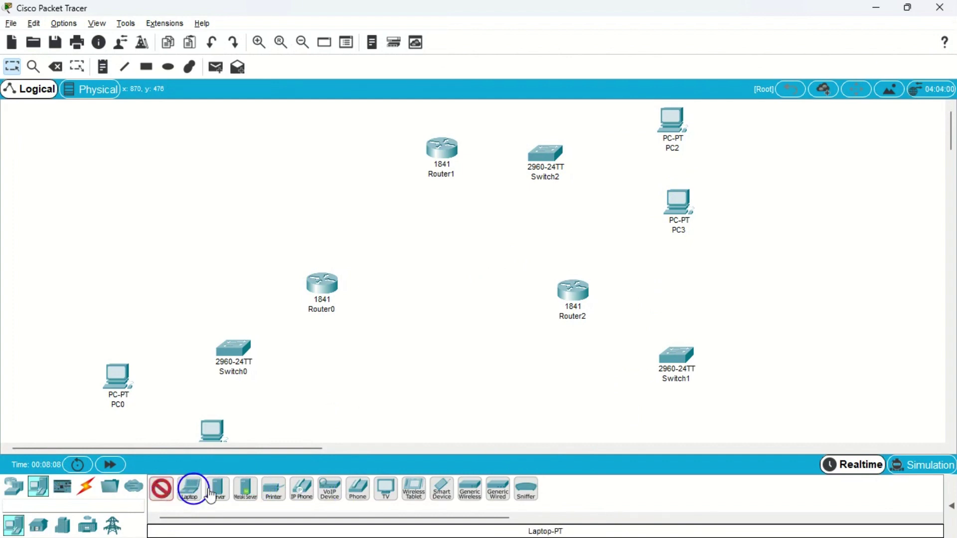
pyautogui.click(701, 431)
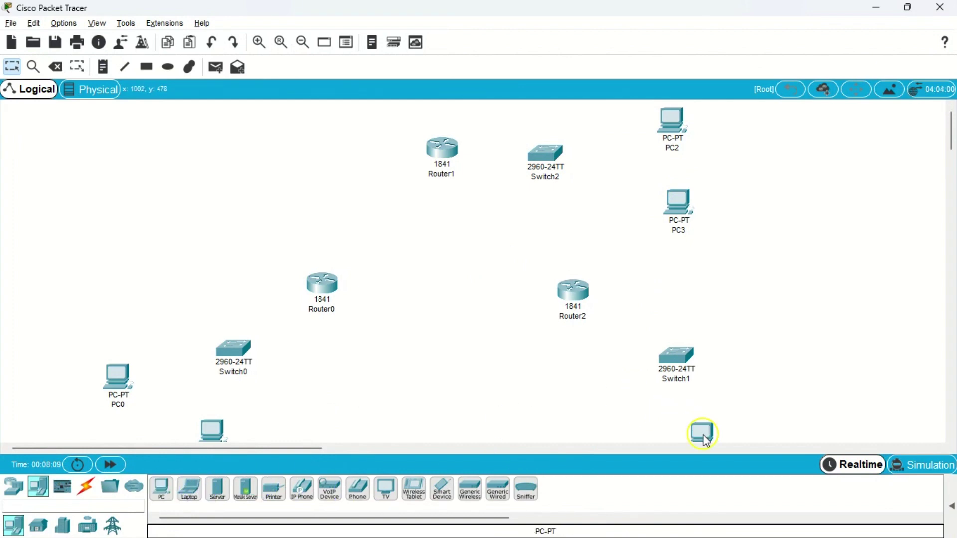
pyautogui.click(160, 491)
pyautogui.click(759, 357)
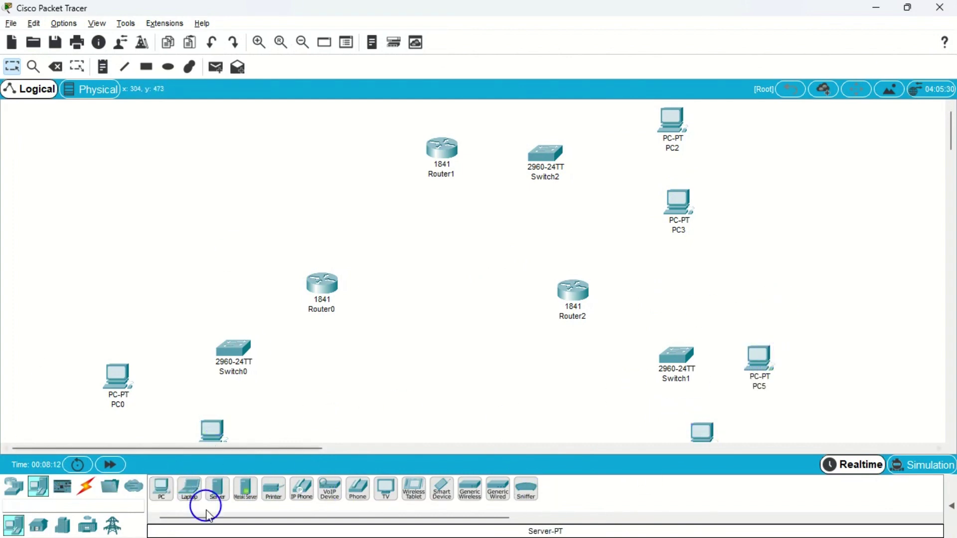
# Connect PC0's FastEthernet0 to FastEthernet0/1 on Switch0 with a copper straight-through cable.
pyautogui.click(86, 487)
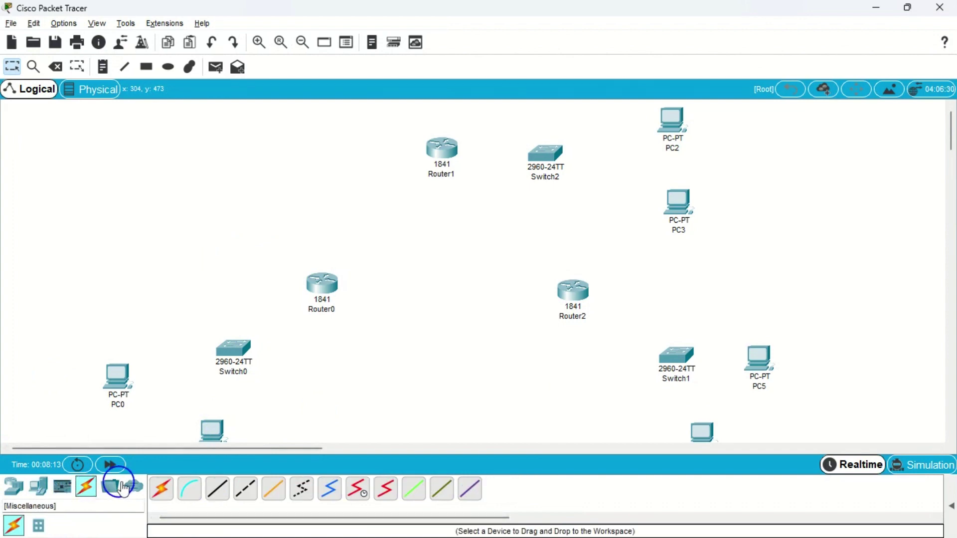
pyautogui.click(221, 490)
pyautogui.click(124, 389)
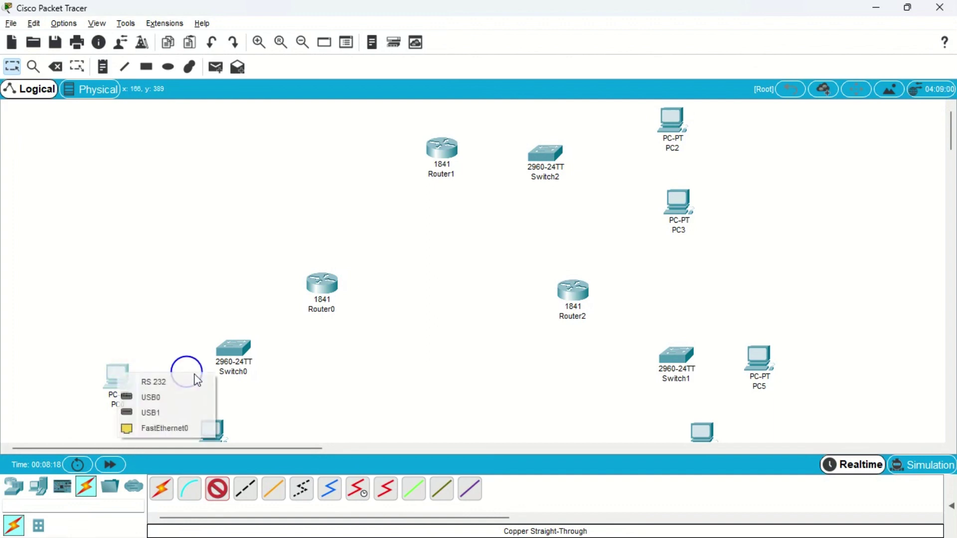
pyautogui.click(153, 426)
pyautogui.click(238, 348)
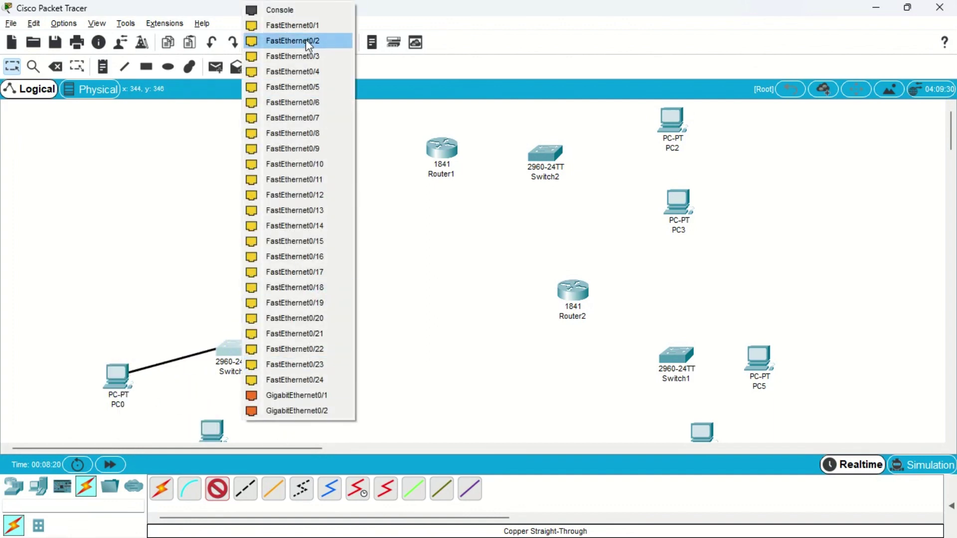
pyautogui.click(303, 25)
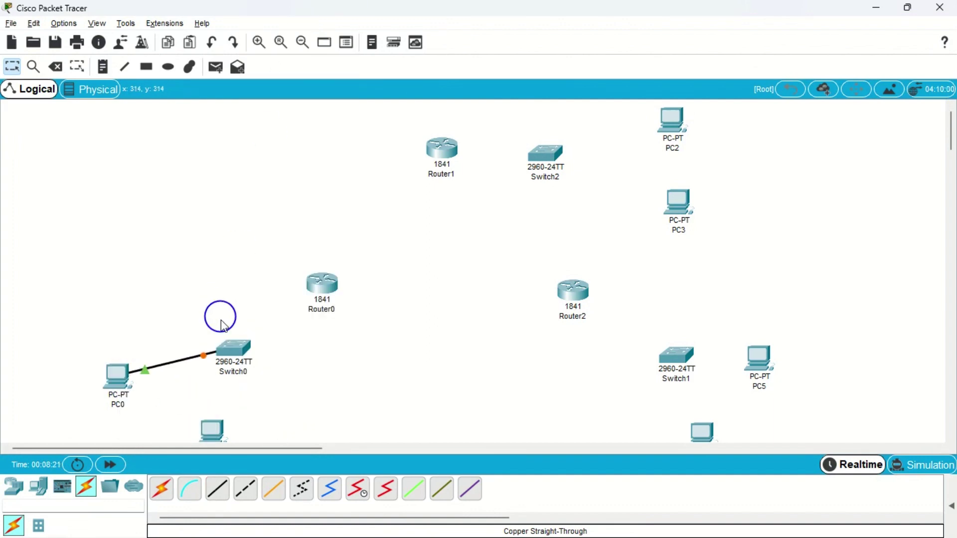
# Connect the PC below Switch0 to the switch's FastEthernet0/2 port with a copper straight-through cable.
pyautogui.click(219, 489)
pyautogui.click(218, 427)
pyautogui.click(255, 481)
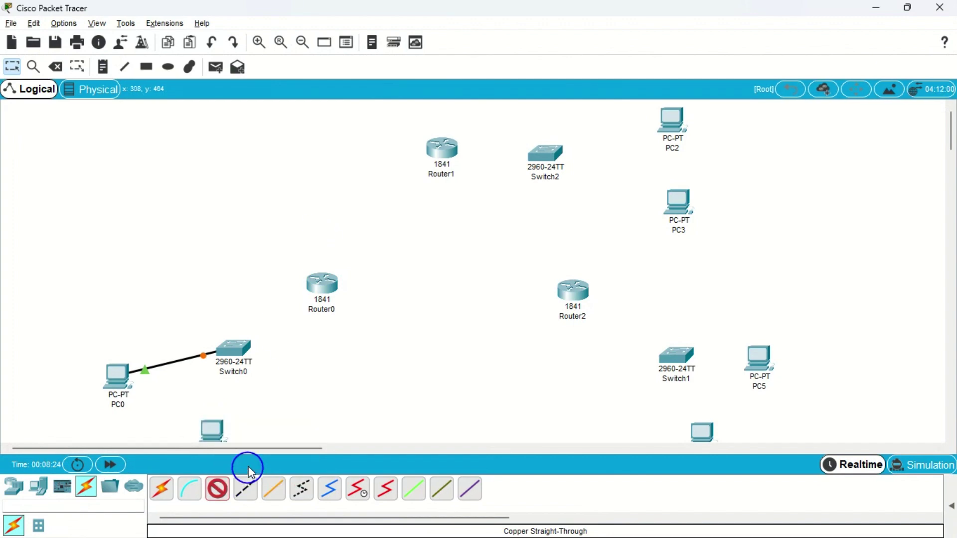
pyautogui.click(240, 361)
pyautogui.click(292, 26)
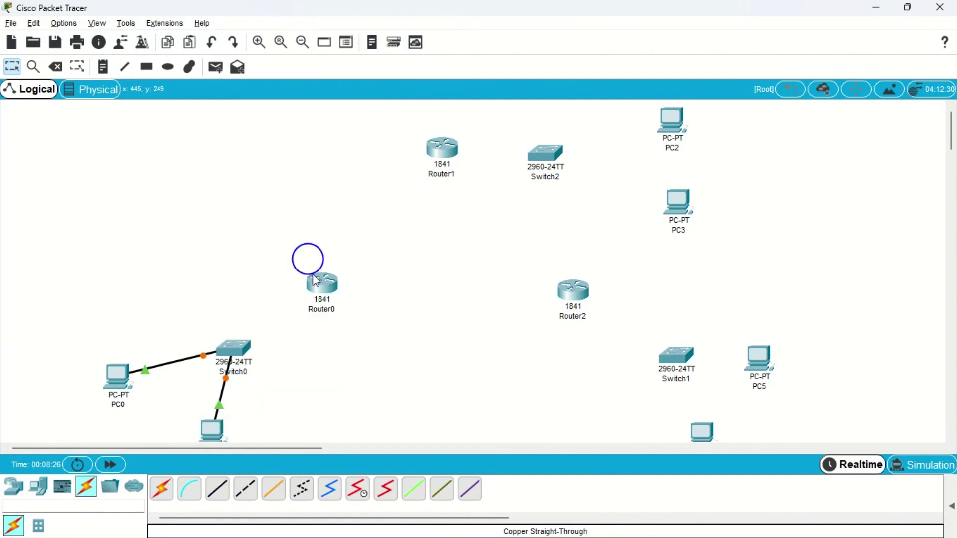
# Link Switch0 to Router0 with a copper straight-through cable.
pyautogui.click(219, 497)
pyautogui.click(235, 344)
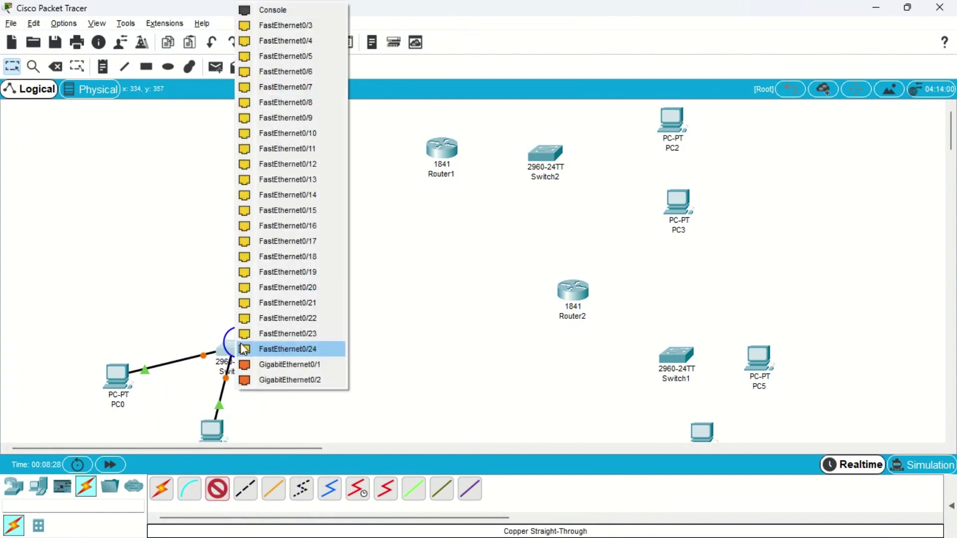
pyautogui.click(287, 8)
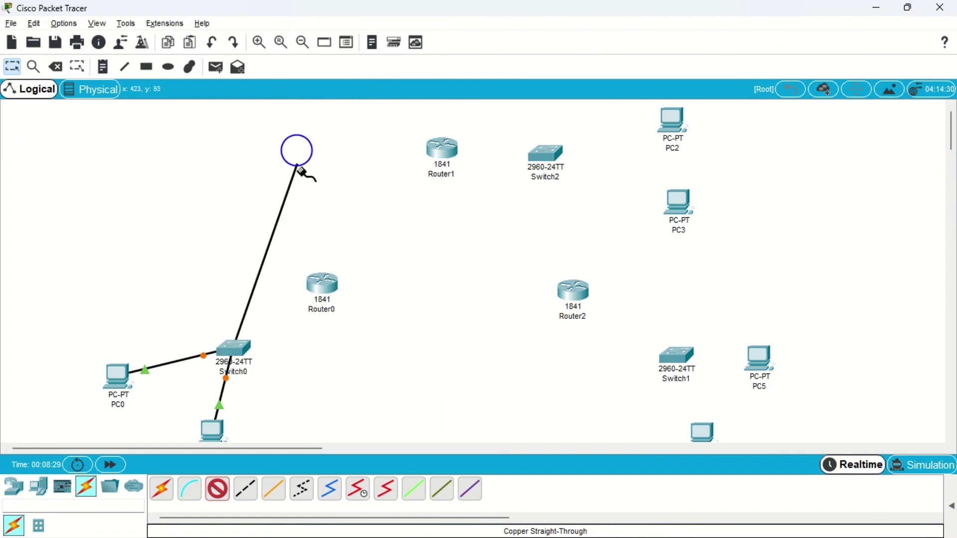
pyautogui.click(322, 285)
pyautogui.click(359, 322)
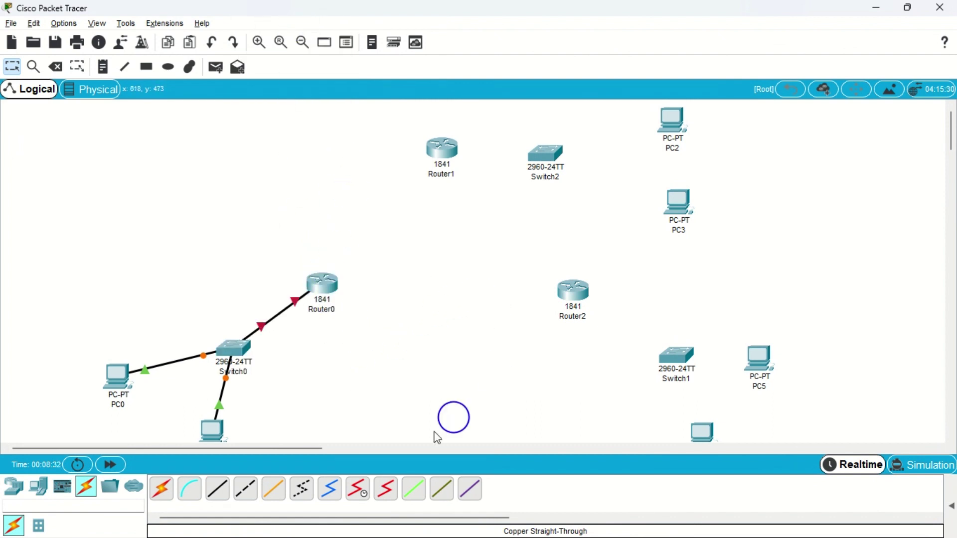
# Link Router1 to FastEthernet0/3 on Switch2 with a copper straight-through cable.
pyautogui.click(223, 502)
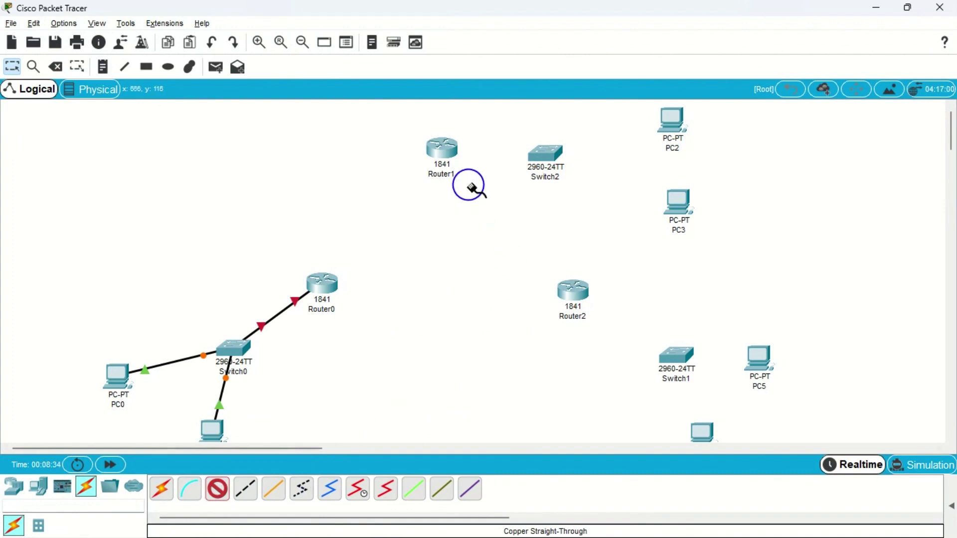
pyautogui.click(443, 149)
pyautogui.click(491, 187)
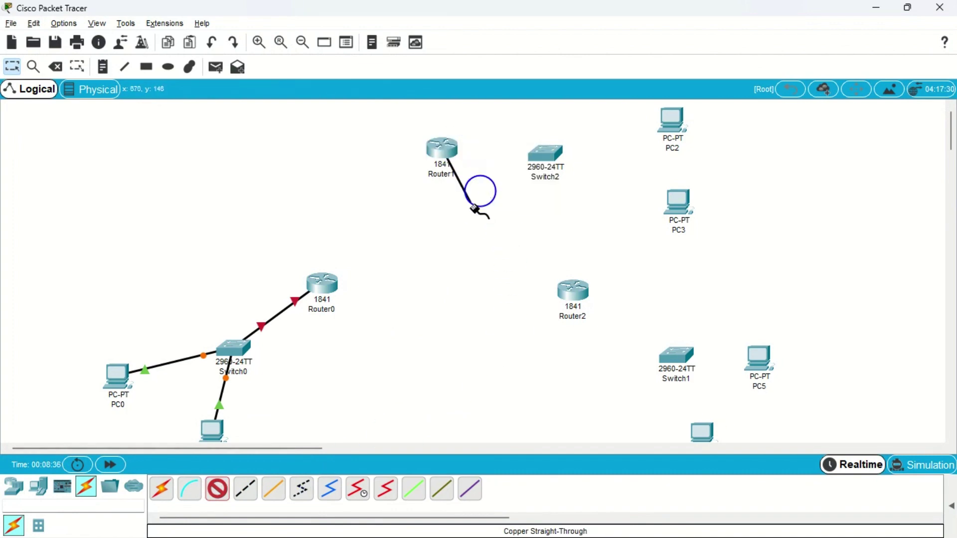
pyautogui.click(548, 158)
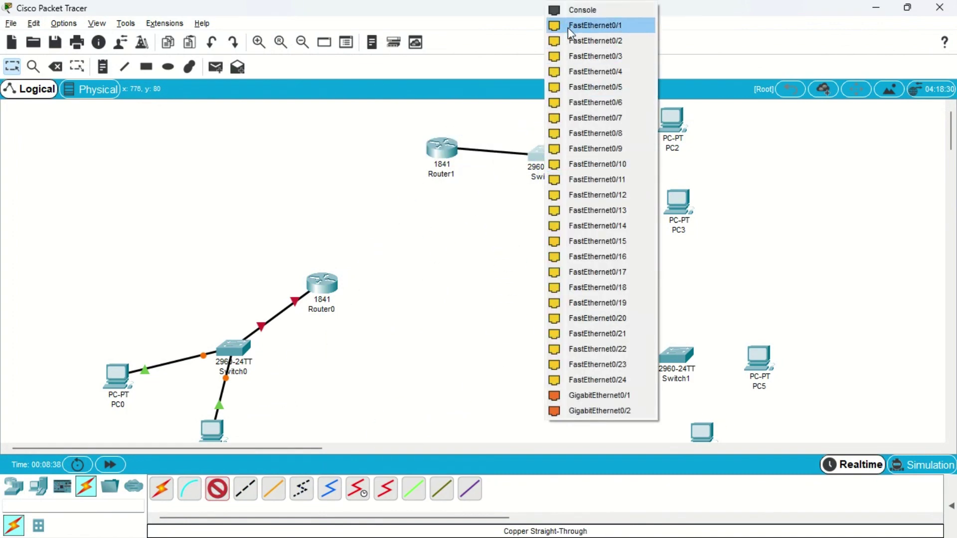
pyautogui.click(574, 56)
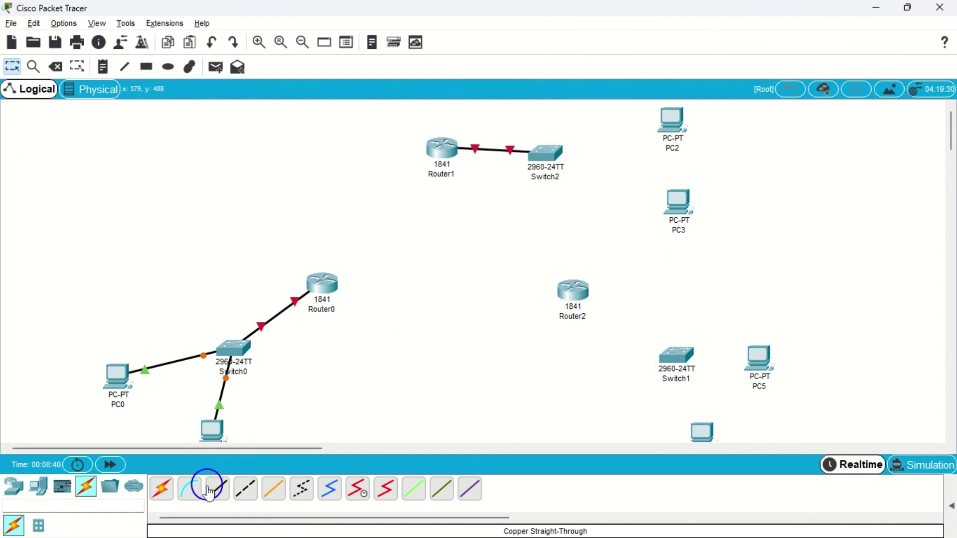
# Connect PC2's FastEthernet0 to FastEthernet0/1 on Switch2 with a copper straight-through cable.
pyautogui.click(676, 124)
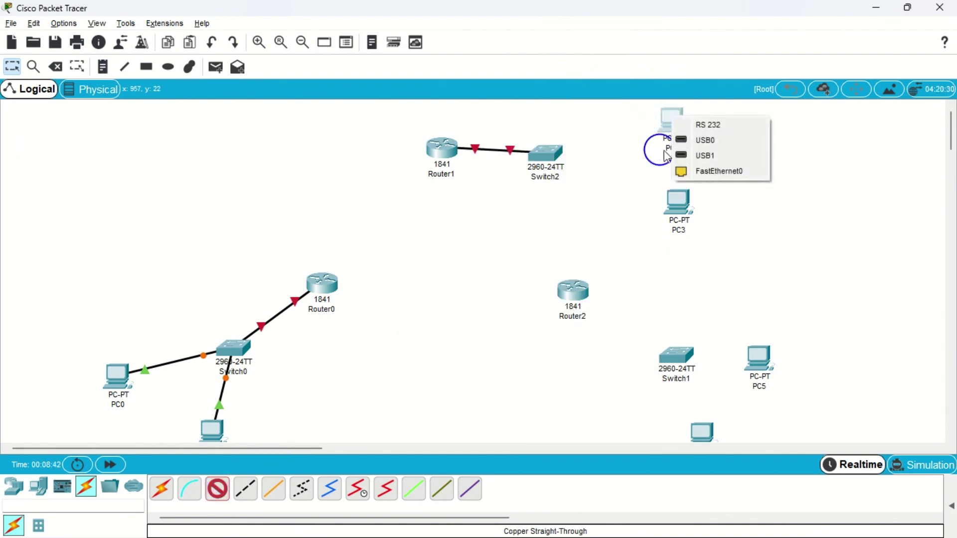
pyautogui.click(704, 172)
pyautogui.click(562, 155)
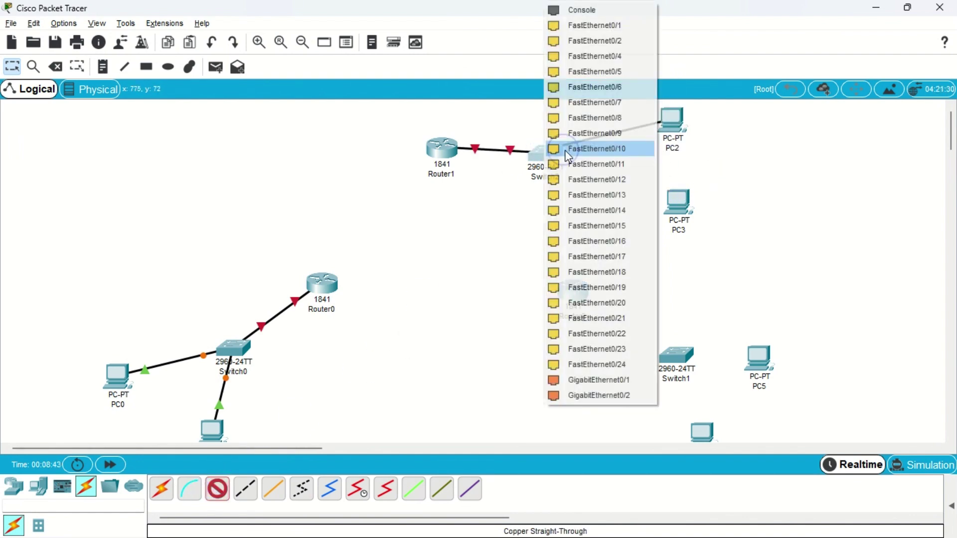
pyautogui.click(596, 25)
# Connect PC3's FastEthernet0 to a free FastEthernet port on Switch2 with a copper straight-through cable.
pyautogui.click(223, 486)
pyautogui.click(674, 204)
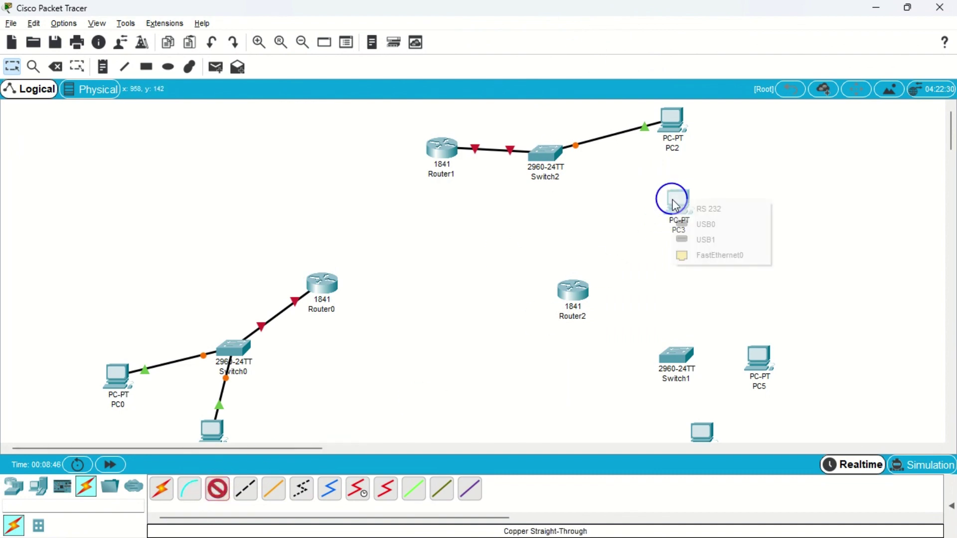
pyautogui.click(695, 255)
pyautogui.click(551, 153)
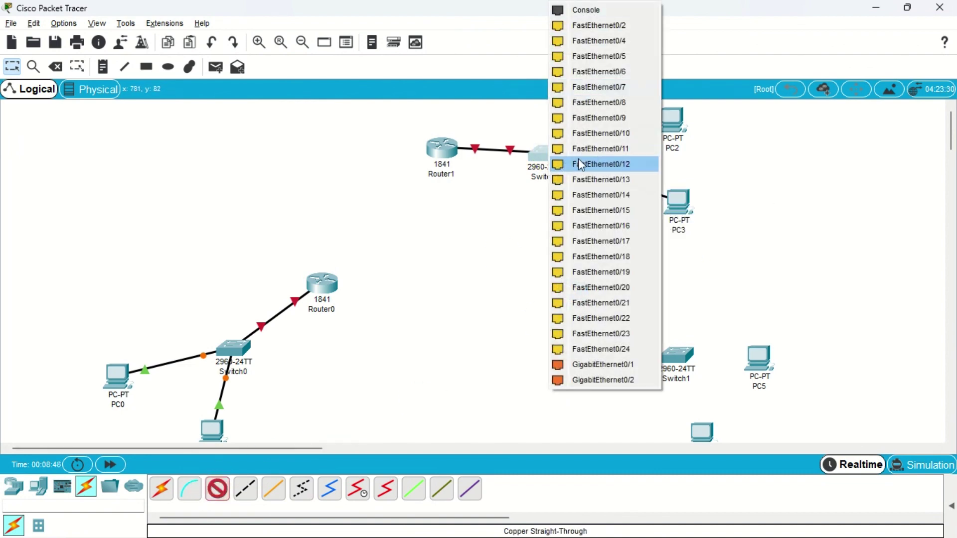
pyautogui.click(575, 101)
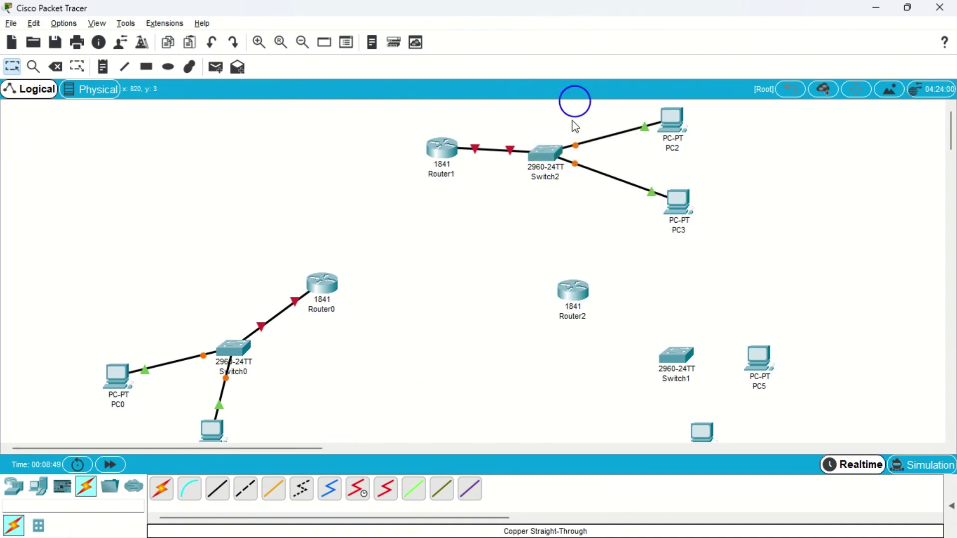
# Connect FastEthernet0/1 on Switch1 to PC5's FastEthernet0 port with a copper straight-through cable.
pyautogui.click(218, 489)
pyautogui.click(677, 355)
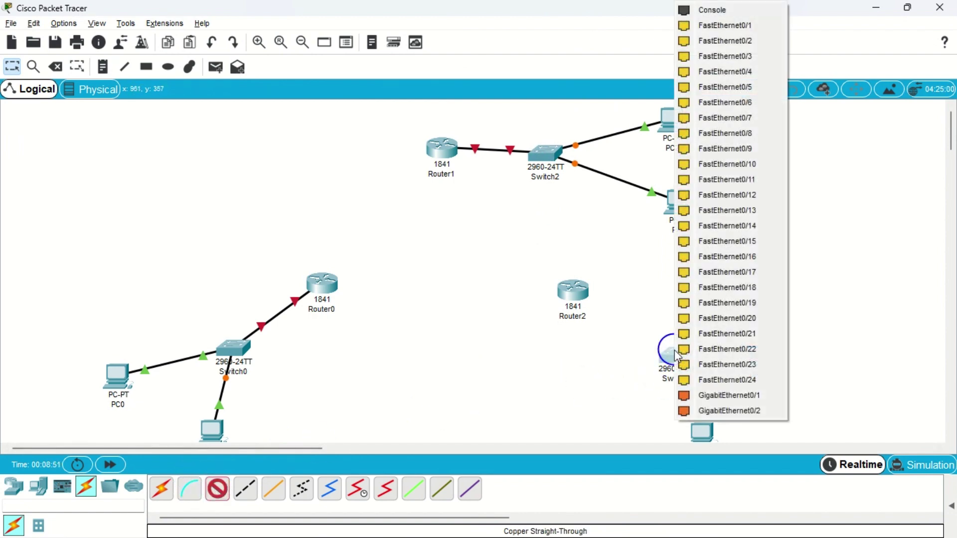
pyautogui.click(703, 26)
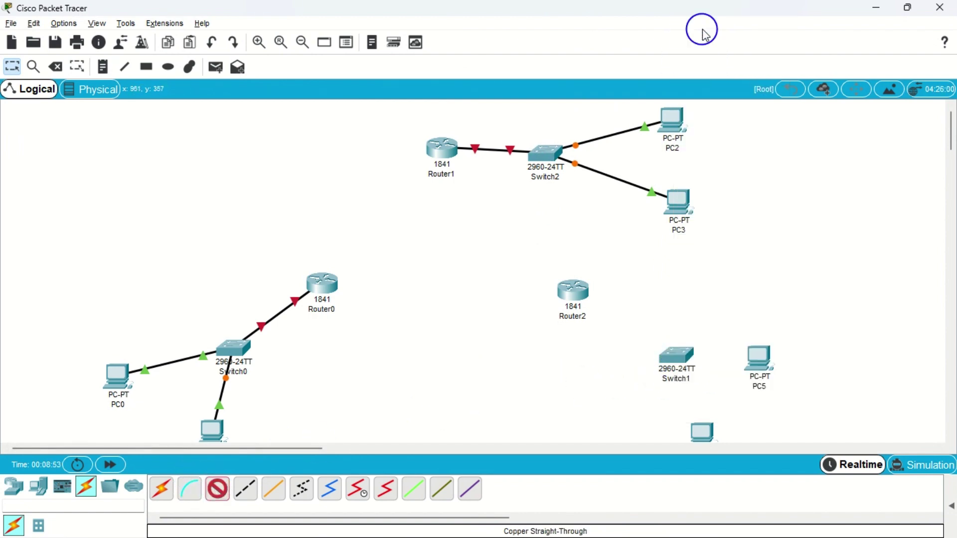
pyautogui.click(755, 355)
pyautogui.click(798, 412)
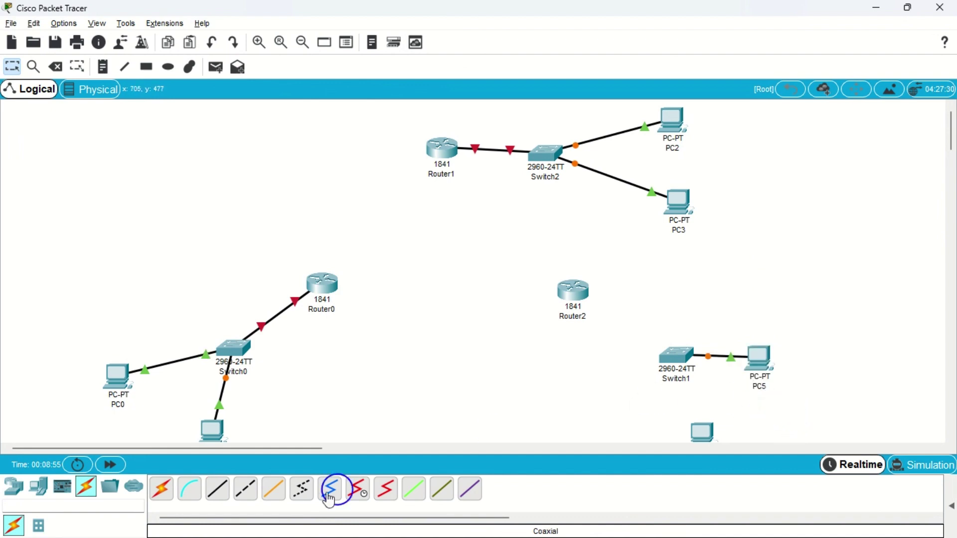
# Connect FastEthernet0/2 on Switch1 to FastEthernet0 on the PC below it with a copper straight-through cable.
pyautogui.click(238, 491)
pyautogui.click(663, 357)
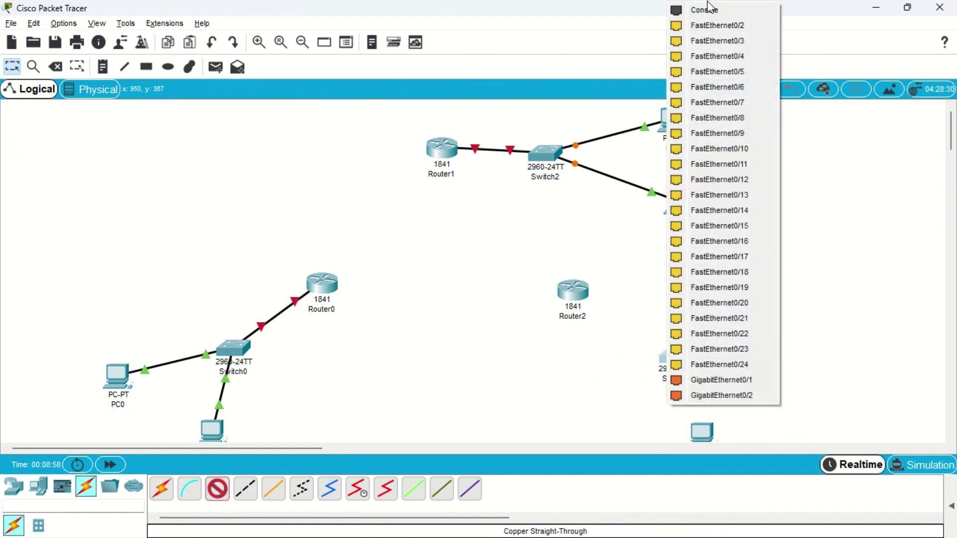
pyautogui.click(710, 26)
pyautogui.click(704, 429)
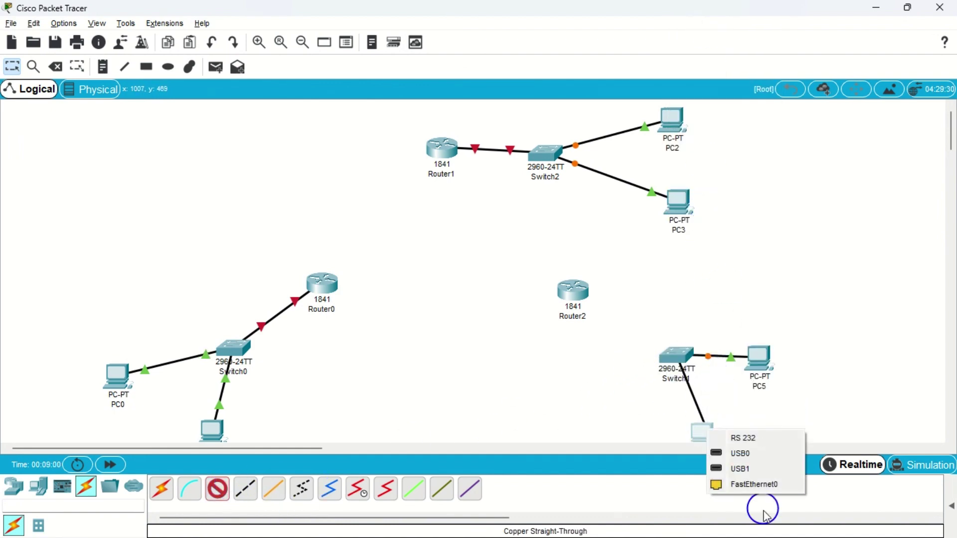
pyautogui.click(759, 484)
# Link Switch1 to Router2 through free FastEthernet ports with a copper straight-through cable.
pyautogui.click(222, 489)
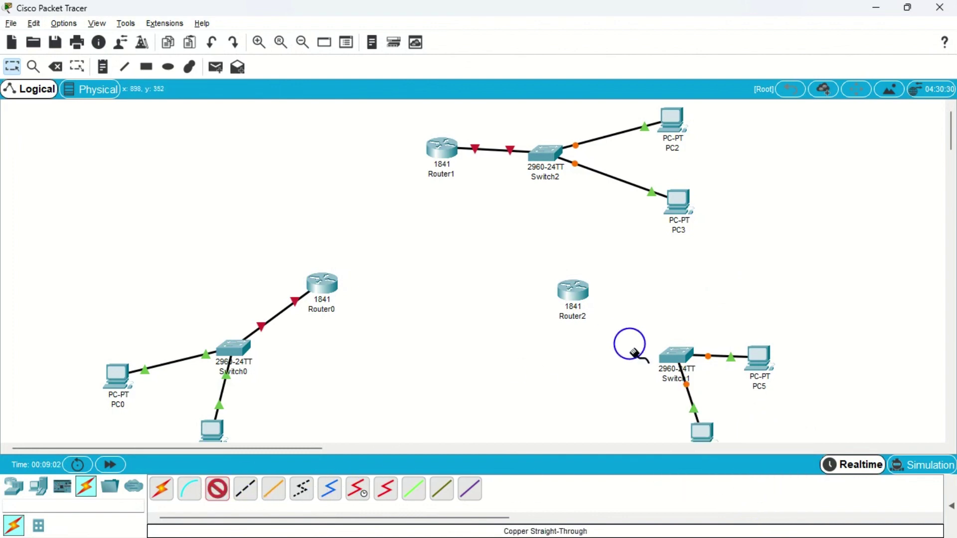
pyautogui.click(675, 354)
pyautogui.click(726, 26)
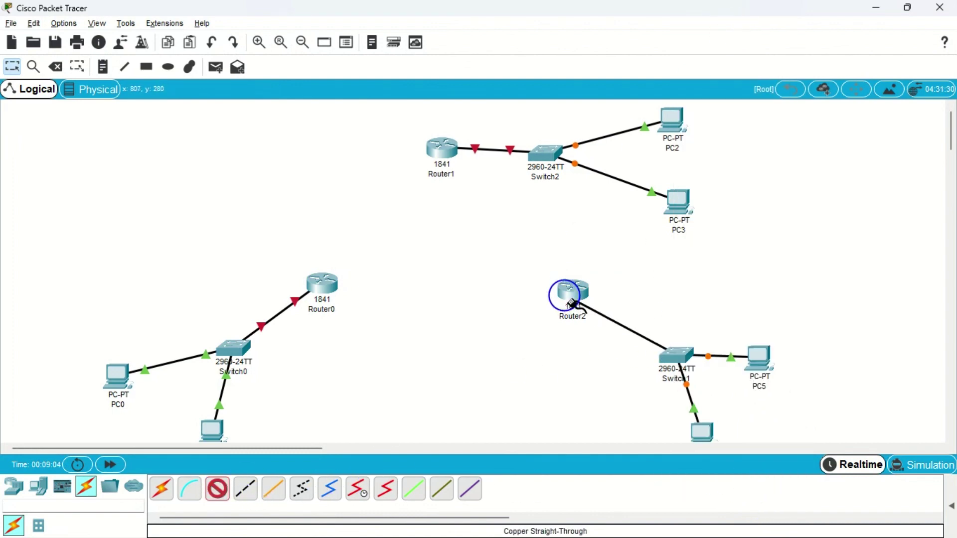
pyautogui.click(575, 288)
pyautogui.click(594, 336)
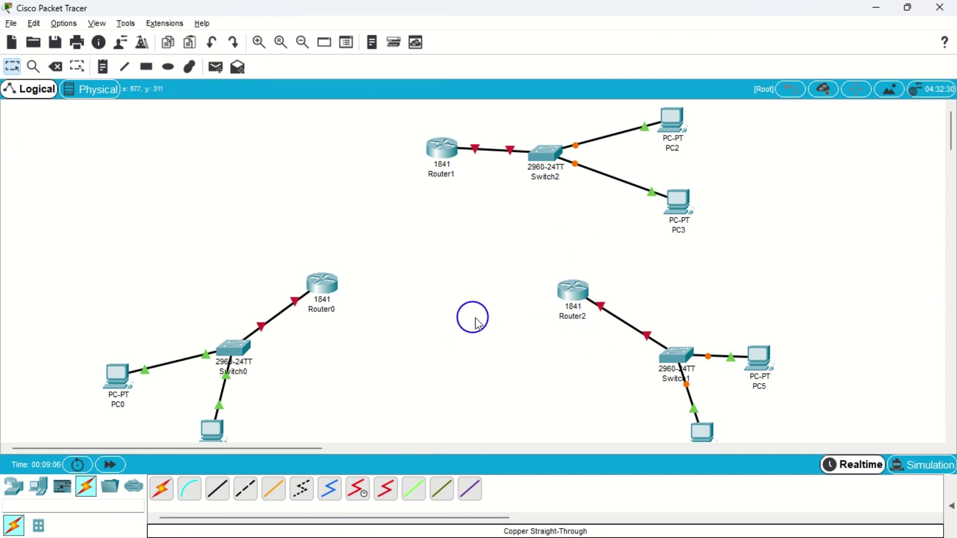
# Move Router0 and Router2 closer together, and shift Switch1 with its two PCs toward Router2.
pyautogui.moveTo(570, 297); pyautogui.dragTo(517, 289)
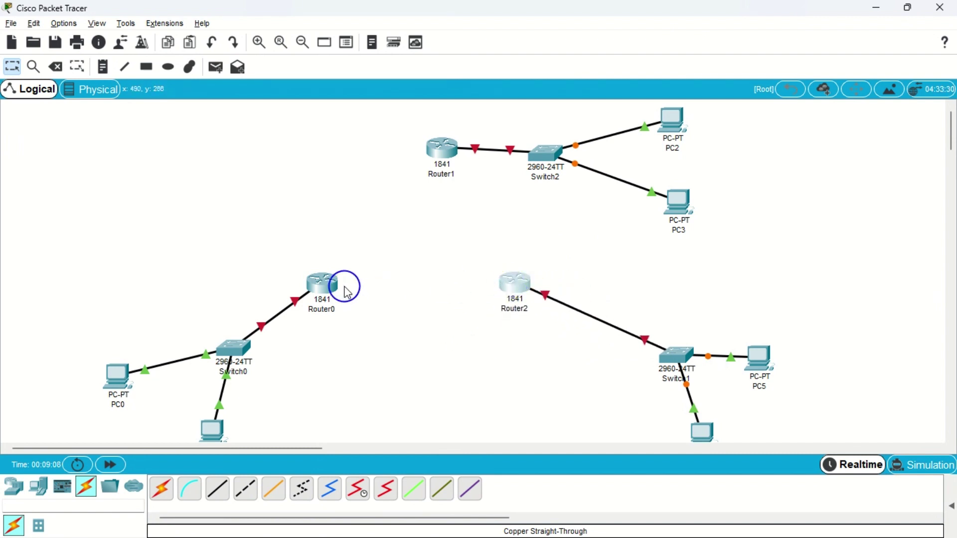
pyautogui.moveTo(348, 293); pyautogui.dragTo(365, 284)
pyautogui.moveTo(679, 313); pyautogui.dragTo(743, 414)
pyautogui.moveTo(682, 366); pyautogui.dragTo(621, 359)
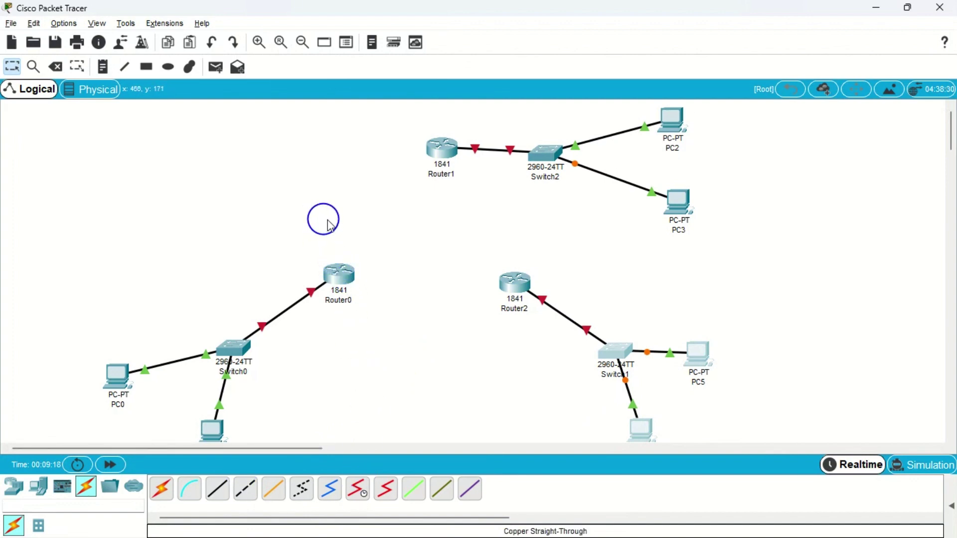
pyautogui.moveTo(323, 200); pyautogui.dragTo(379, 286)
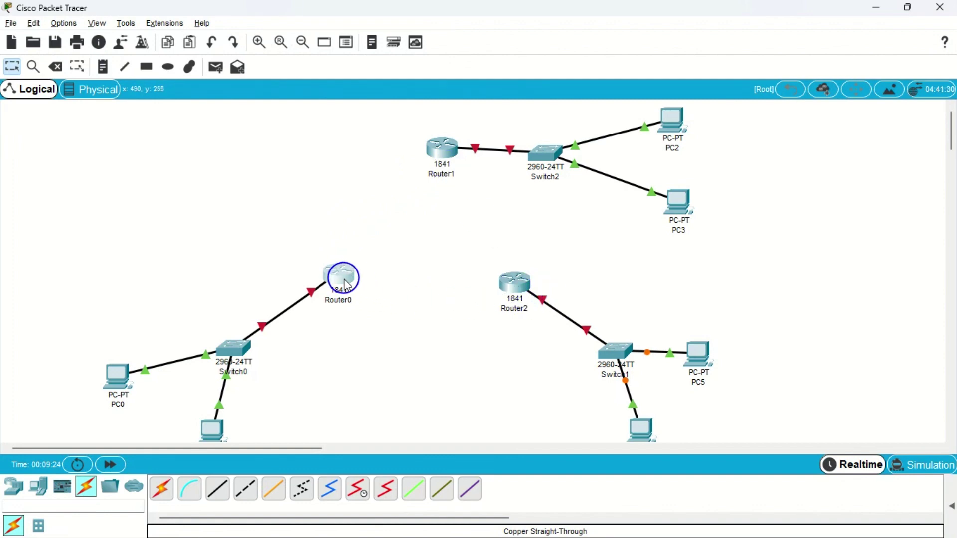
pyautogui.click(218, 489)
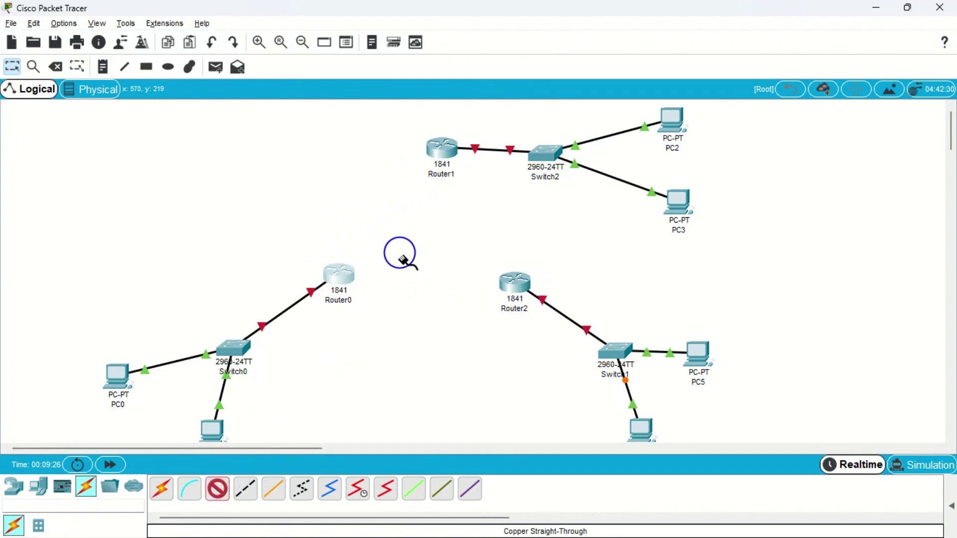
pyautogui.click(341, 274)
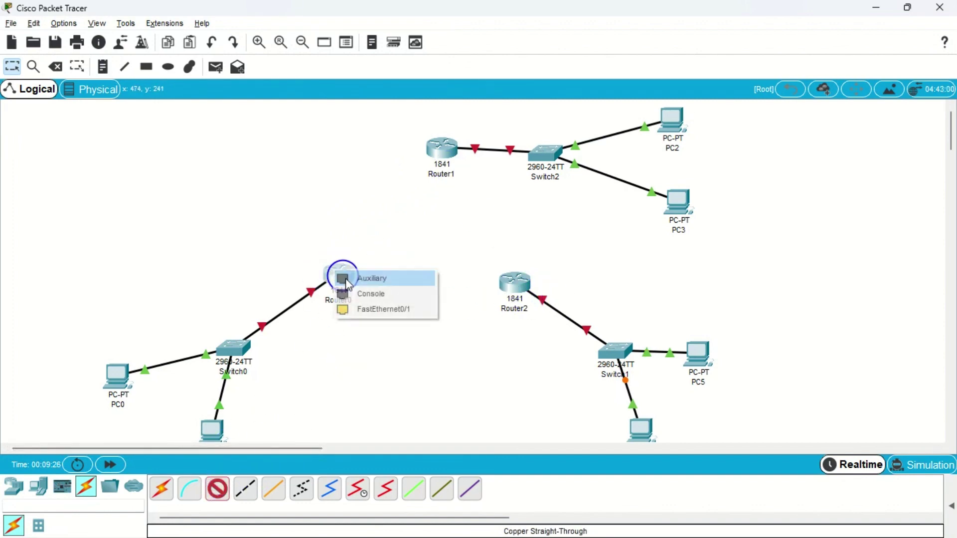
pyautogui.click(369, 354)
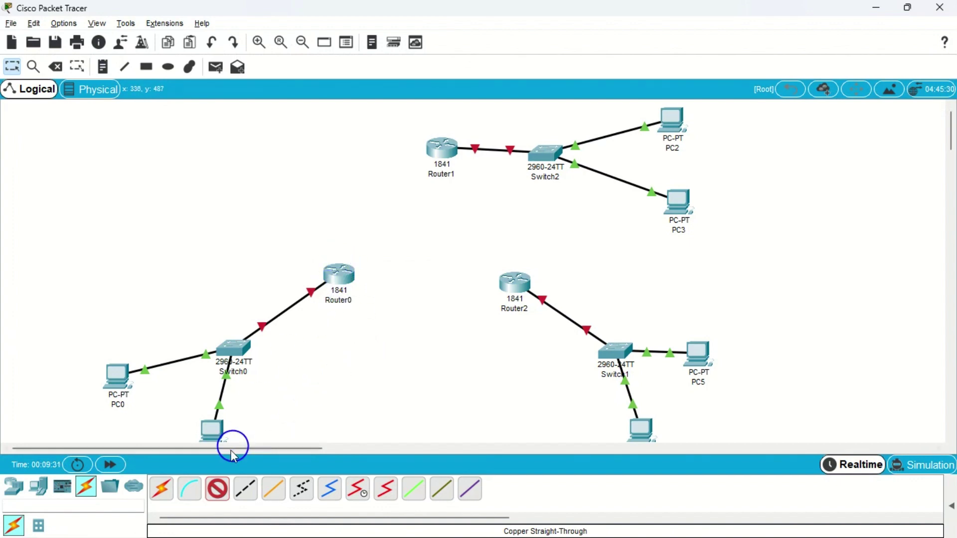
pyautogui.press('Escape')
# Install a WIC-2T module in Router0's empty slot with the power off, and restart the router.
pyautogui.click(338, 273)
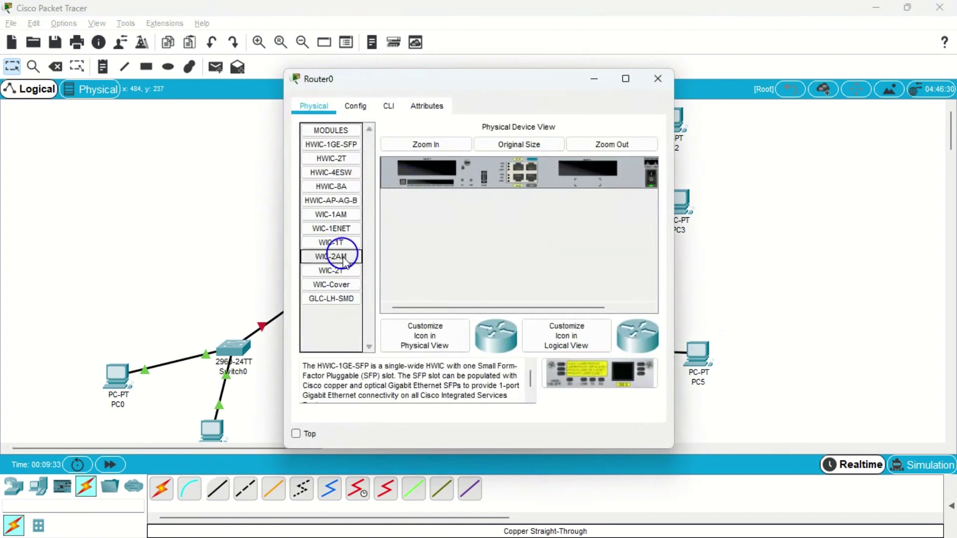
pyautogui.click(339, 271)
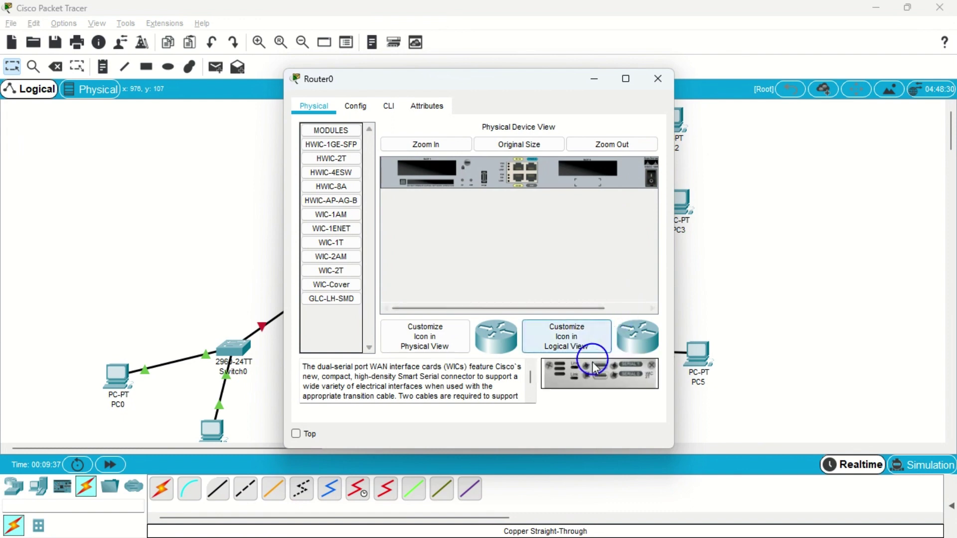
pyautogui.moveTo(594, 363); pyautogui.dragTo(595, 182)
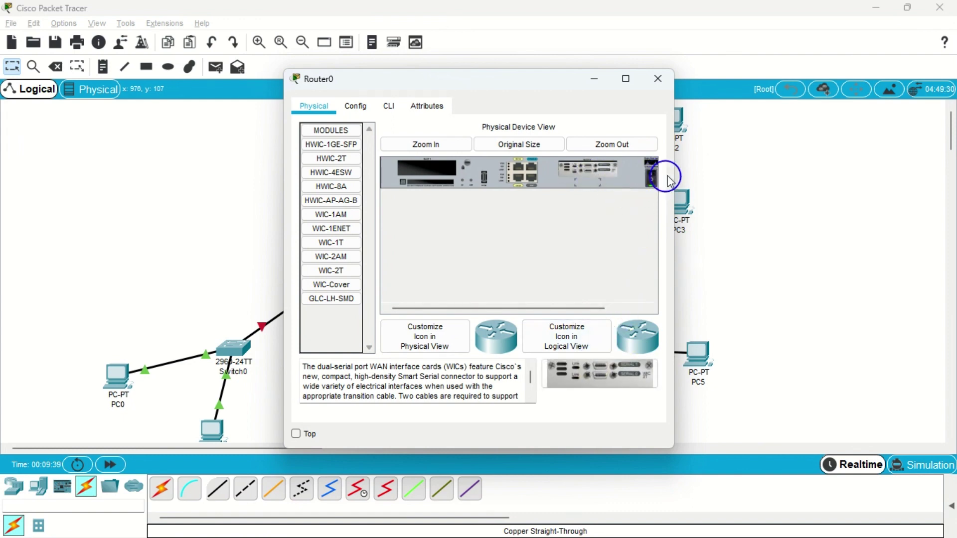
pyautogui.click(388, 107)
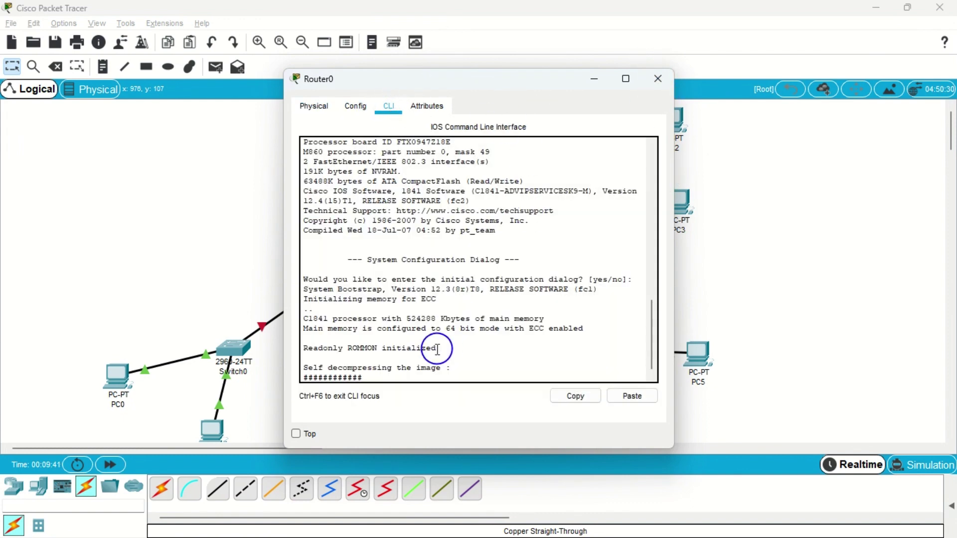
pyautogui.click(658, 78)
# Power off Router1, install a WIC-2T module in its empty slot, and switch the router back on.
pyautogui.click(441, 162)
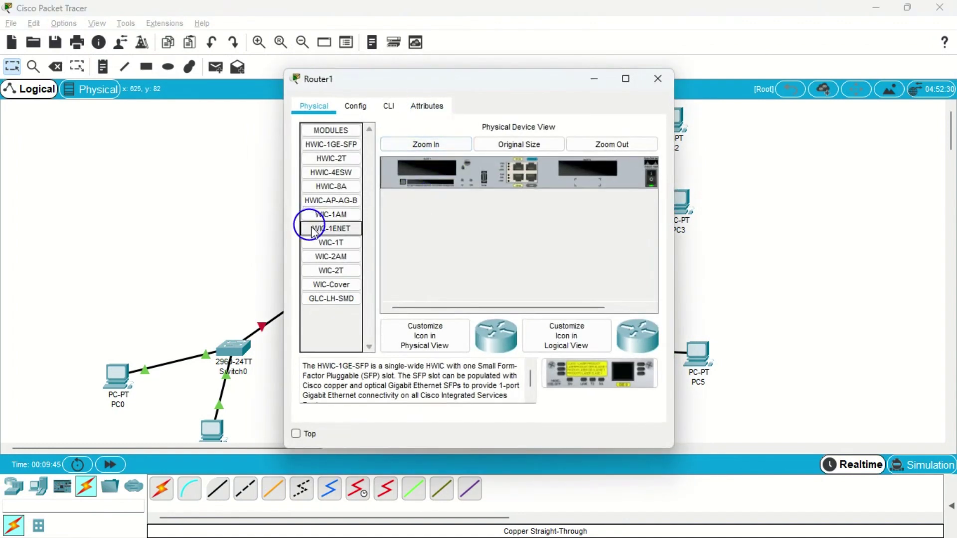
pyautogui.click(331, 270)
pyautogui.click(639, 187)
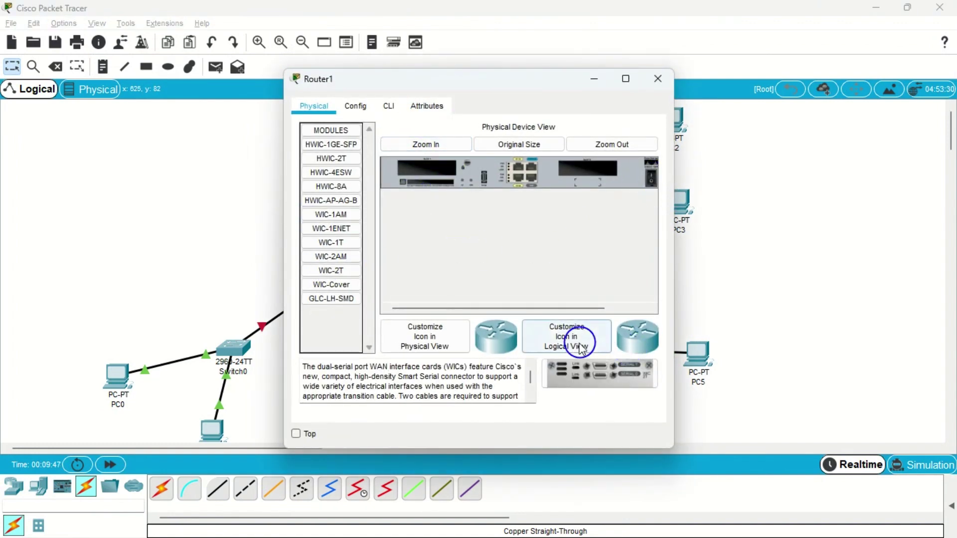
pyautogui.moveTo(595, 373); pyautogui.dragTo(603, 162)
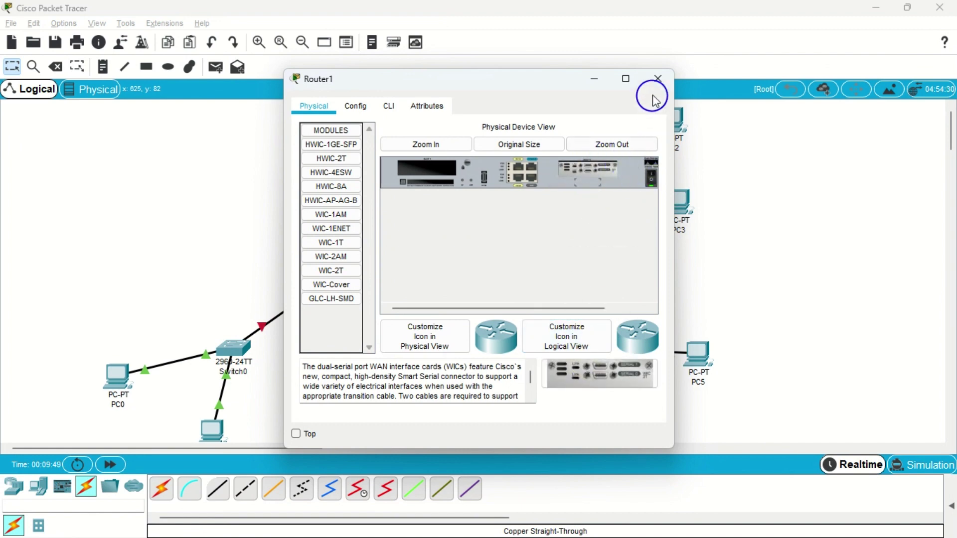
pyautogui.click(657, 80)
# Power off Router2, install a WIC-2T module in its empty slot, and switch the router back on.
pyautogui.click(511, 295)
pyautogui.click(605, 156)
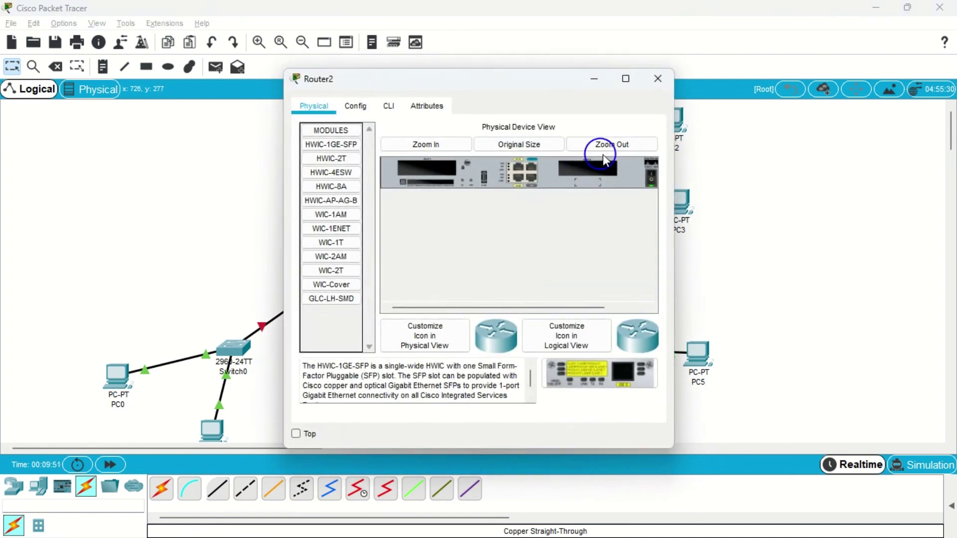
pyautogui.click(331, 271)
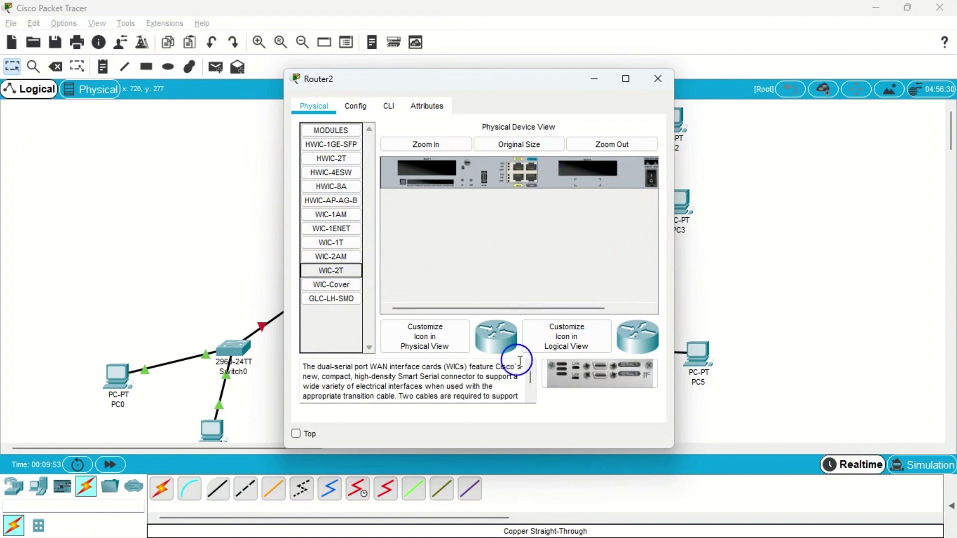
pyautogui.moveTo(587, 371); pyautogui.dragTo(589, 184)
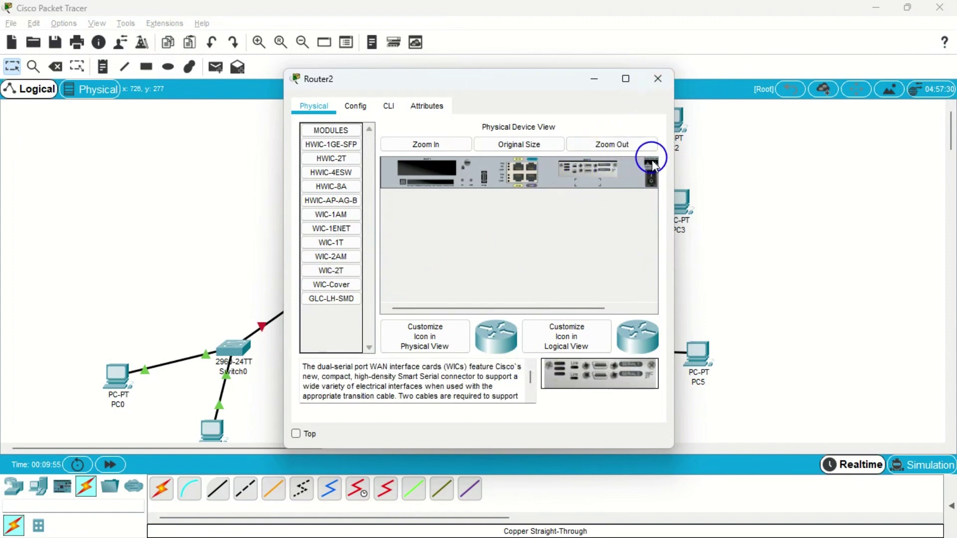
pyautogui.click(656, 80)
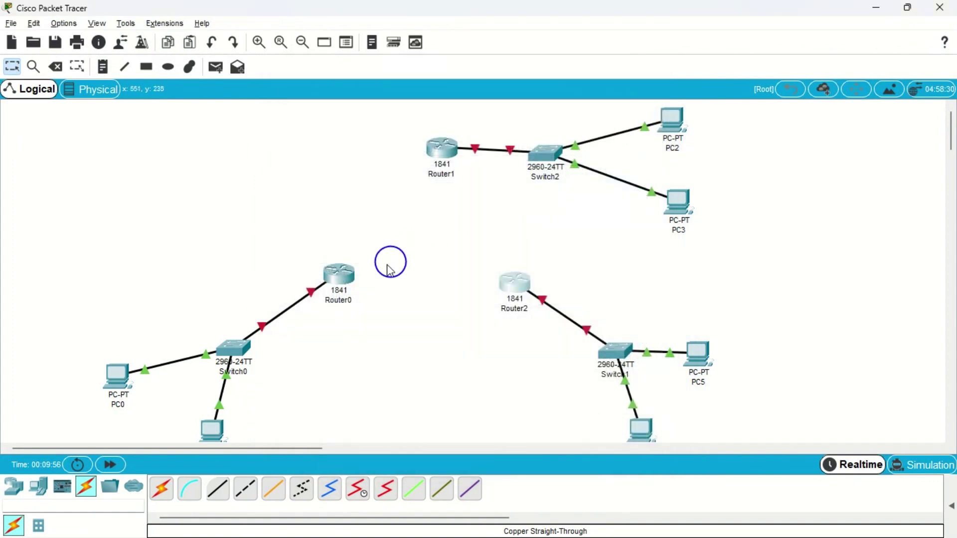
# Check Router0's configuration interface list for the serial ports of its WIC-2T module.
pyautogui.click(348, 283)
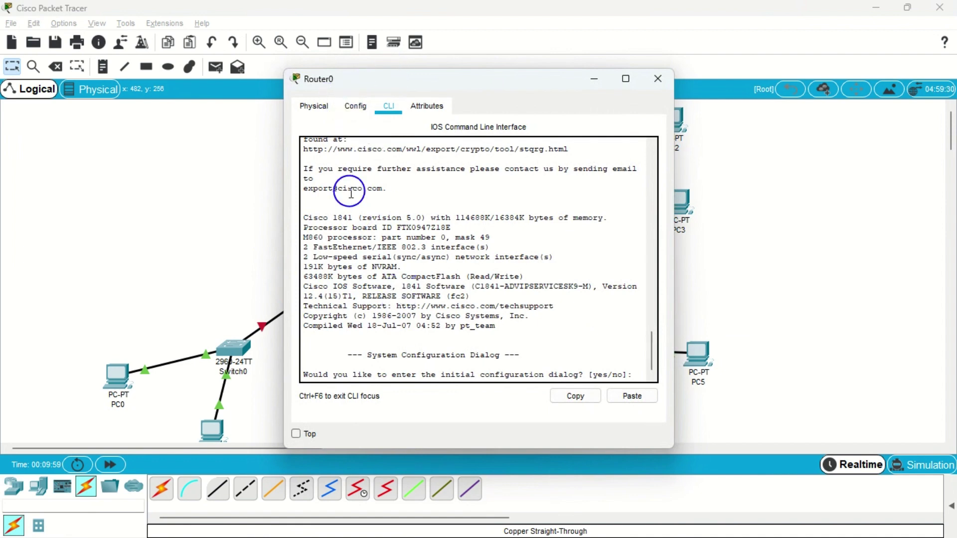
pyautogui.scroll(2, 368, 108)
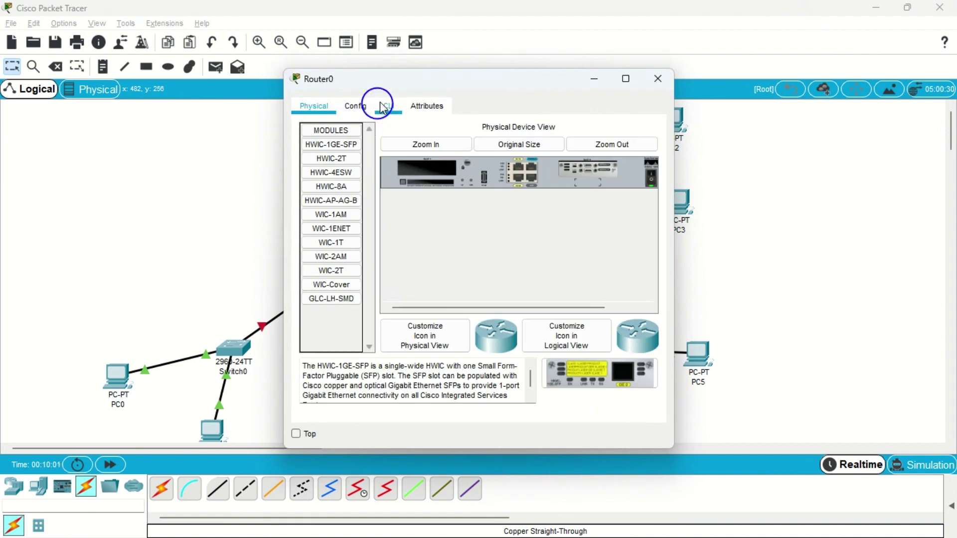
pyautogui.scroll(-1, 382, 106)
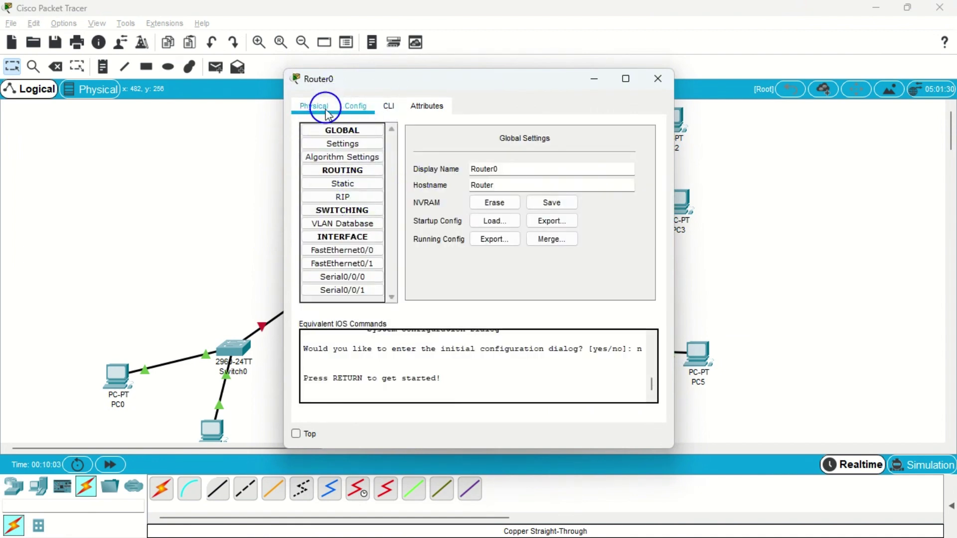
pyautogui.click(326, 110)
pyautogui.click(352, 108)
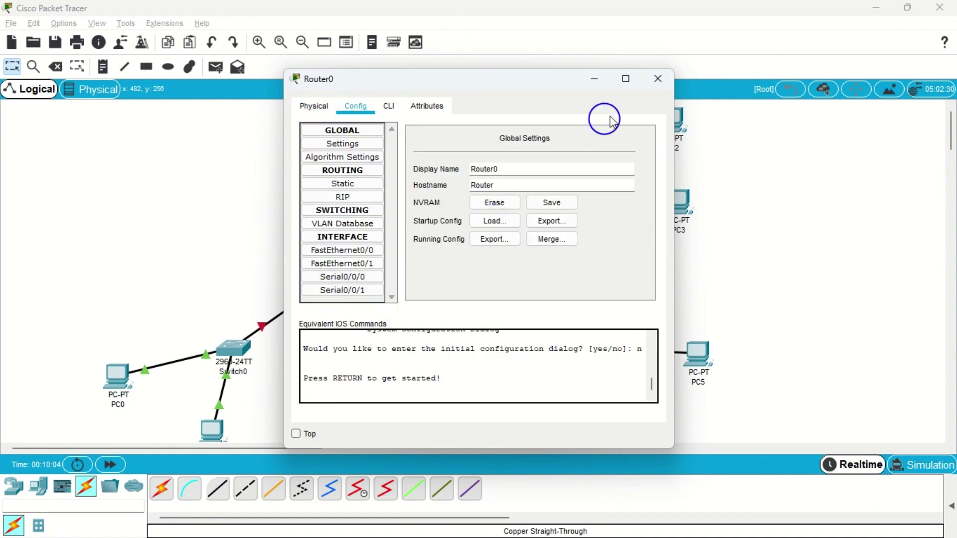
pyautogui.click(658, 79)
# Check the configuration interface lists of Router1 and Router2 for their serial ports.
pyautogui.click(438, 155)
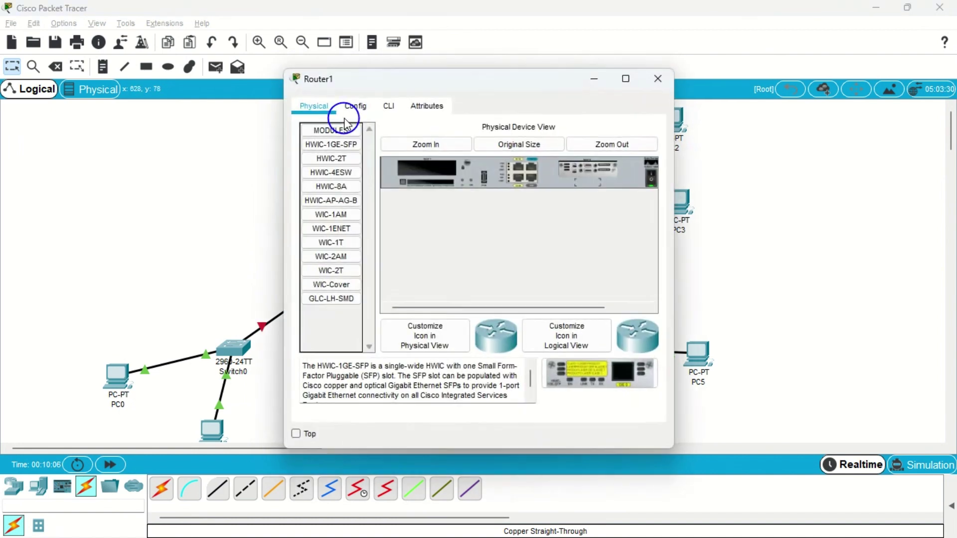
pyautogui.click(348, 122)
pyautogui.click(657, 79)
pyautogui.click(529, 287)
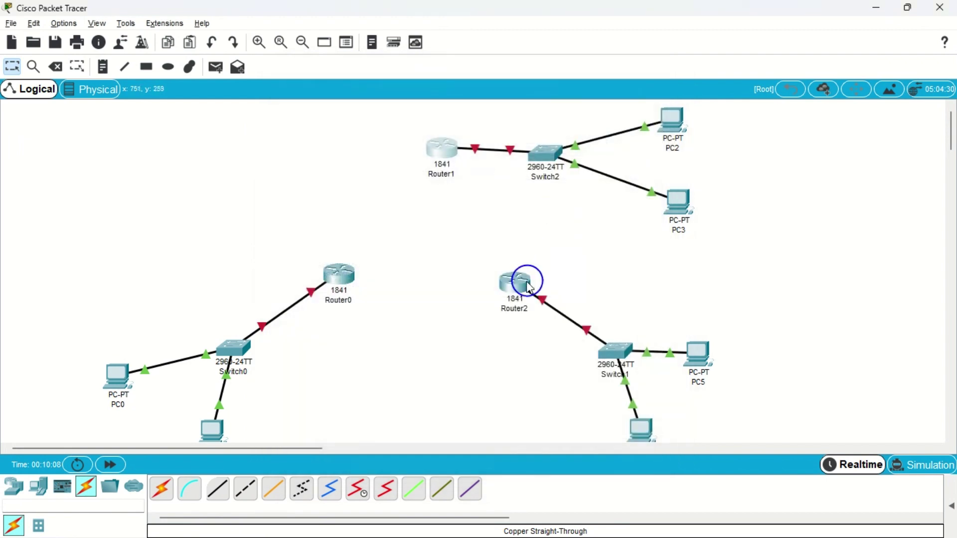
pyautogui.click(366, 107)
pyautogui.click(644, 76)
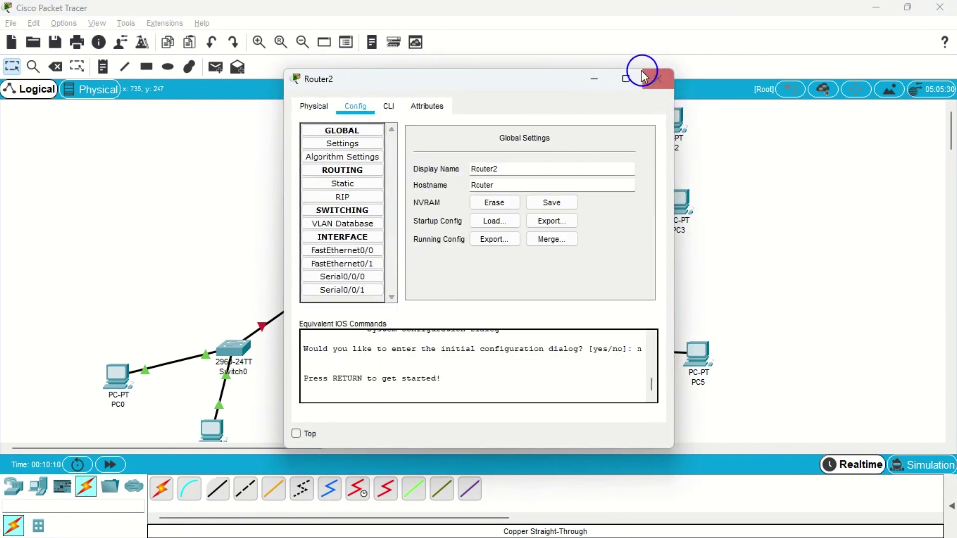
pyautogui.click(895, 7)
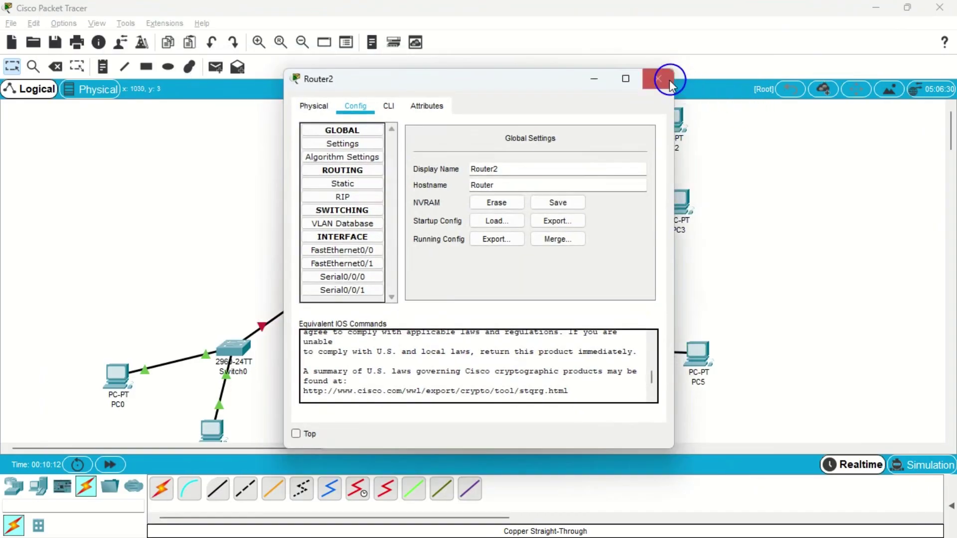
pyautogui.click(666, 79)
# Connect Router0's Serial0/0/0 port to Router2's Serial0/0/0 port with a Serial DTE cable.
pyautogui.click(386, 488)
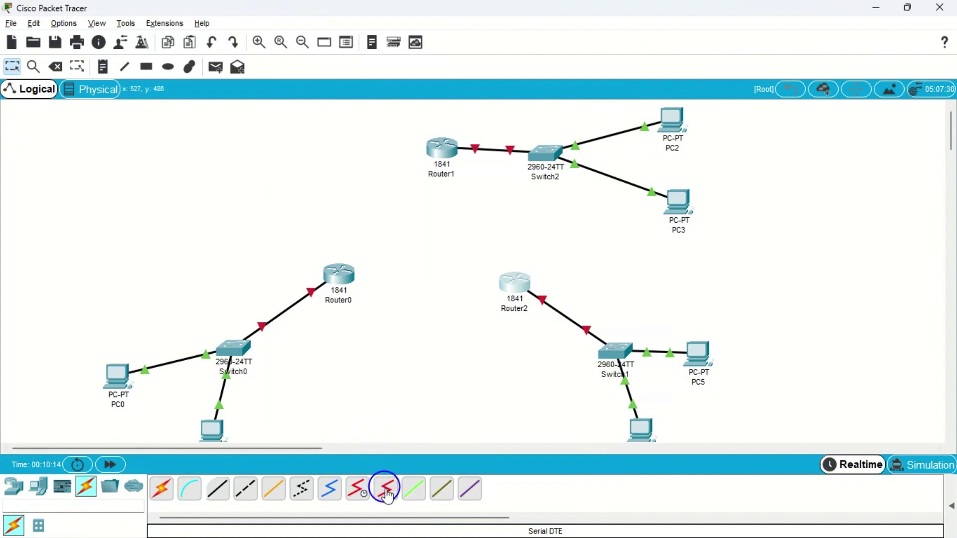
pyautogui.click(342, 279)
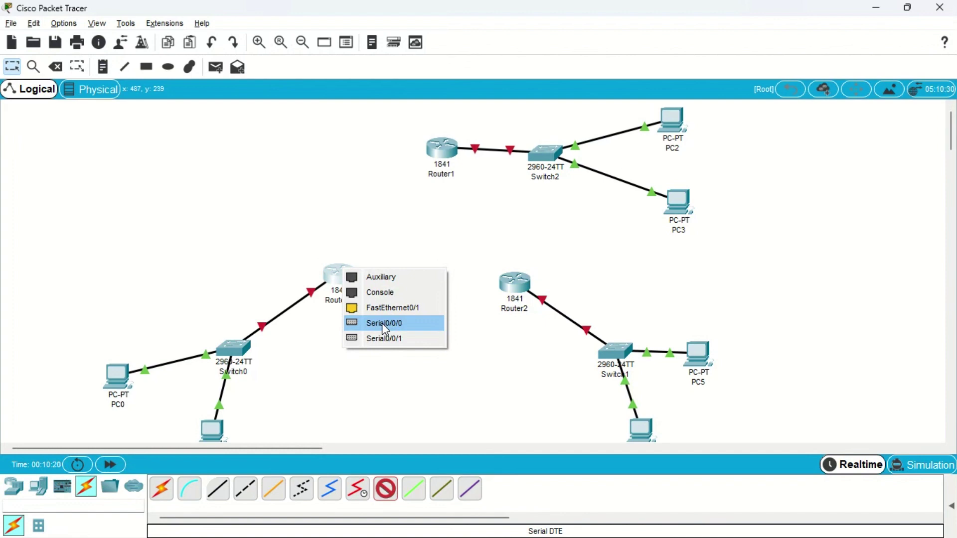
pyautogui.click(382, 323)
pyautogui.click(499, 278)
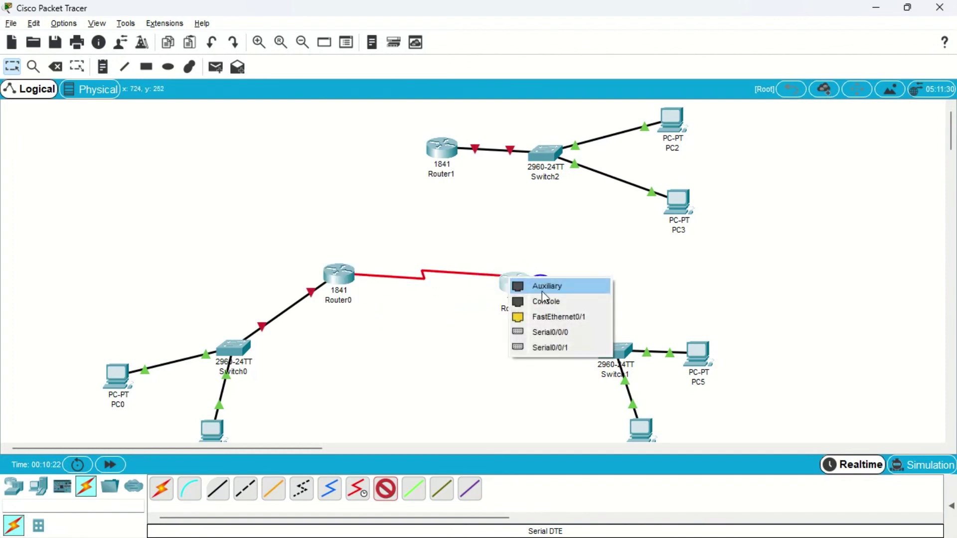
pyautogui.click(543, 332)
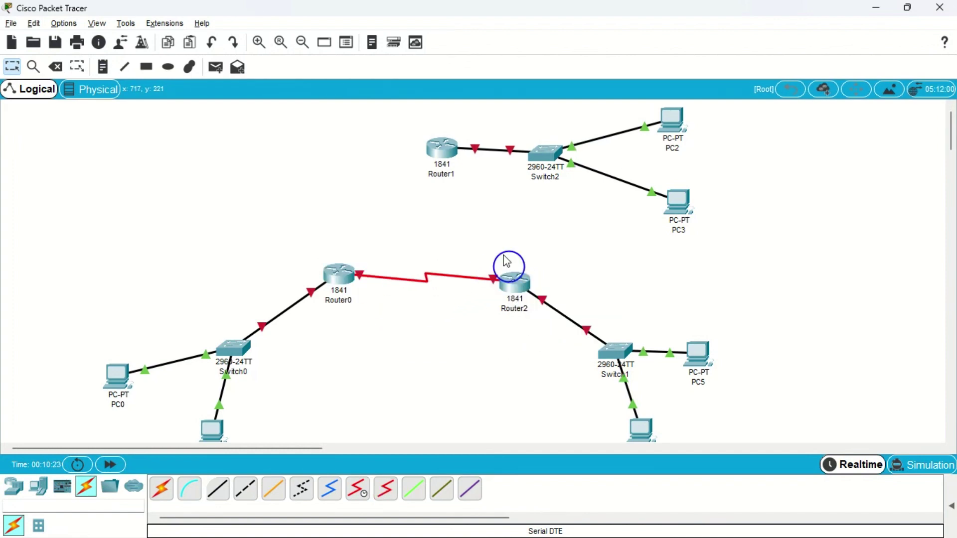
# Connect Router0's Serial0/0/1 port to Router1's Serial0/0/1 port with a Serial DTE cable.
pyautogui.click(383, 491)
pyautogui.click(344, 274)
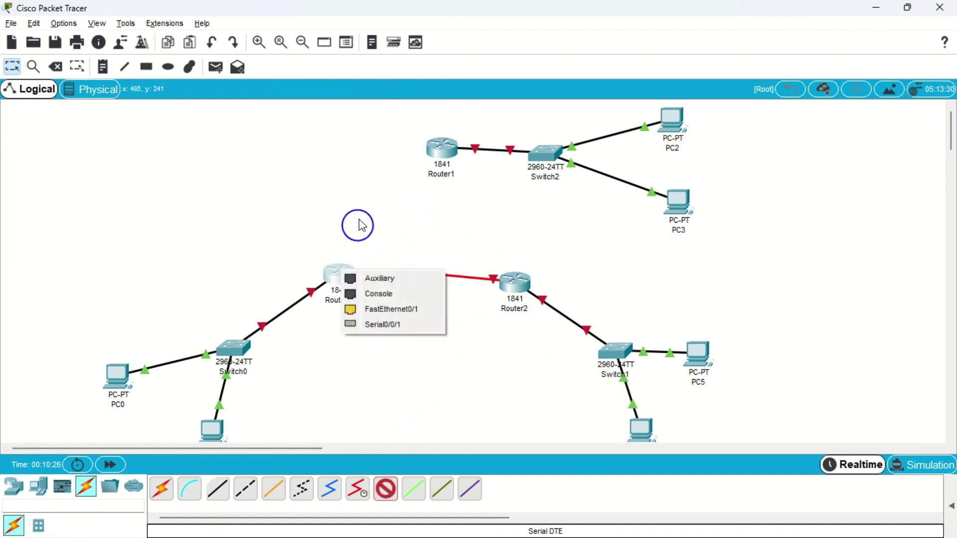
pyautogui.click(383, 324)
pyautogui.click(439, 146)
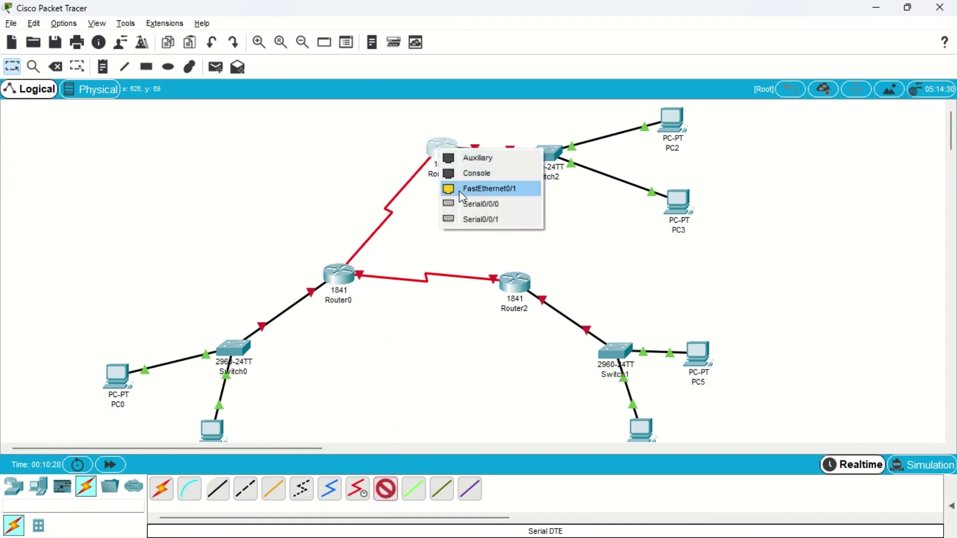
pyautogui.click(463, 219)
# Connect Router1's Serial0/0/0 port to Router2's Serial0/0/1 port with a Serial DTE cable.
pyautogui.click(385, 489)
pyautogui.click(452, 151)
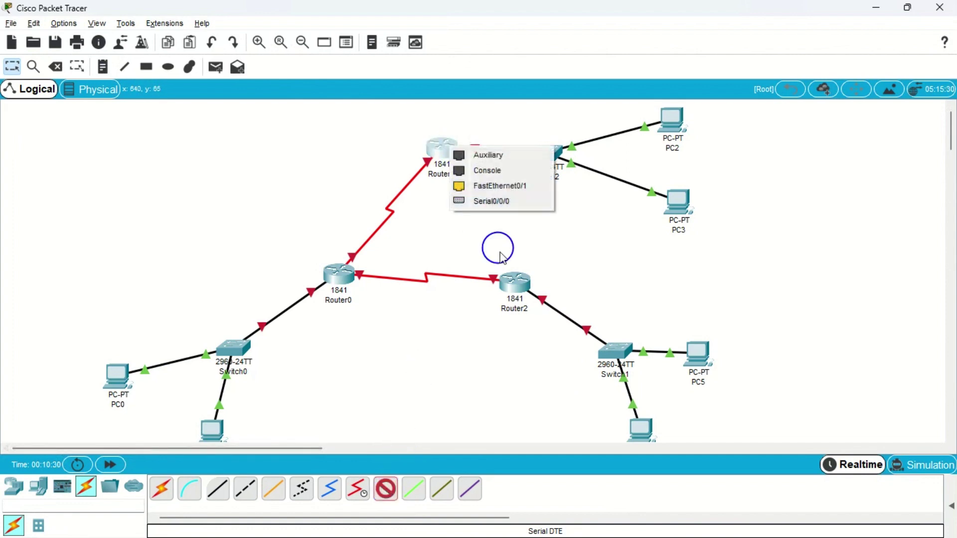
pyautogui.click(498, 202)
pyautogui.click(507, 279)
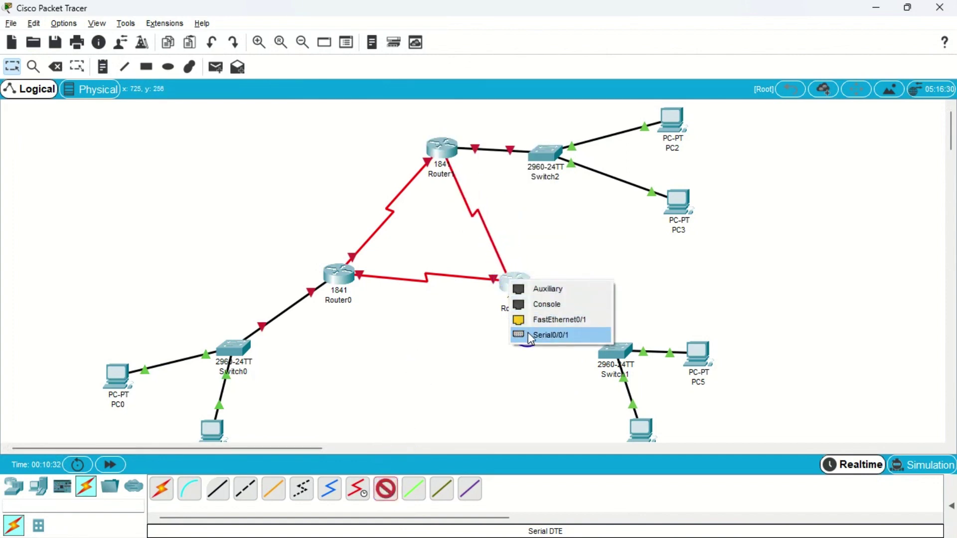
pyautogui.click(528, 333)
# Shift Router0 and Router2 slightly to tidy the triangle of serial links.
pyautogui.moveTo(331, 288); pyautogui.dragTo(333, 291)
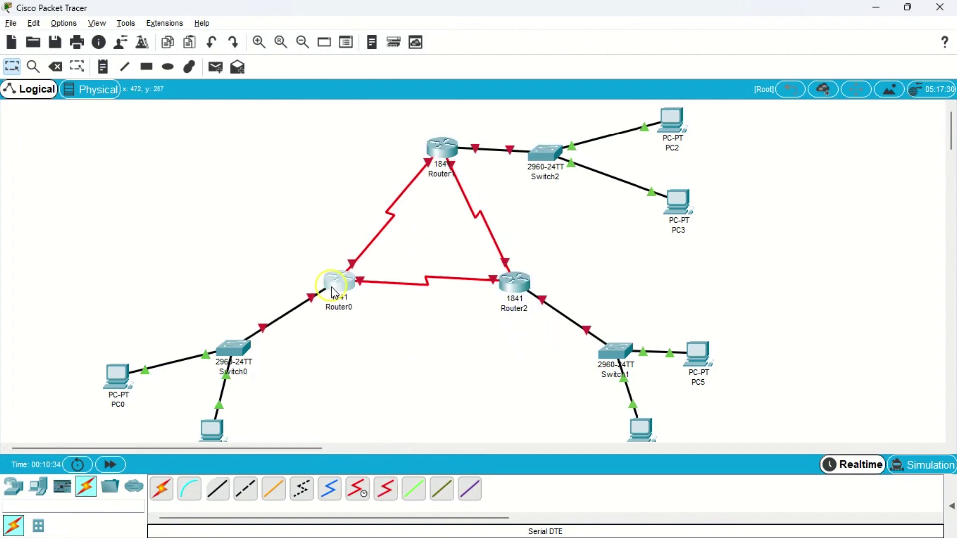
pyautogui.moveTo(516, 293); pyautogui.dragTo(525, 296)
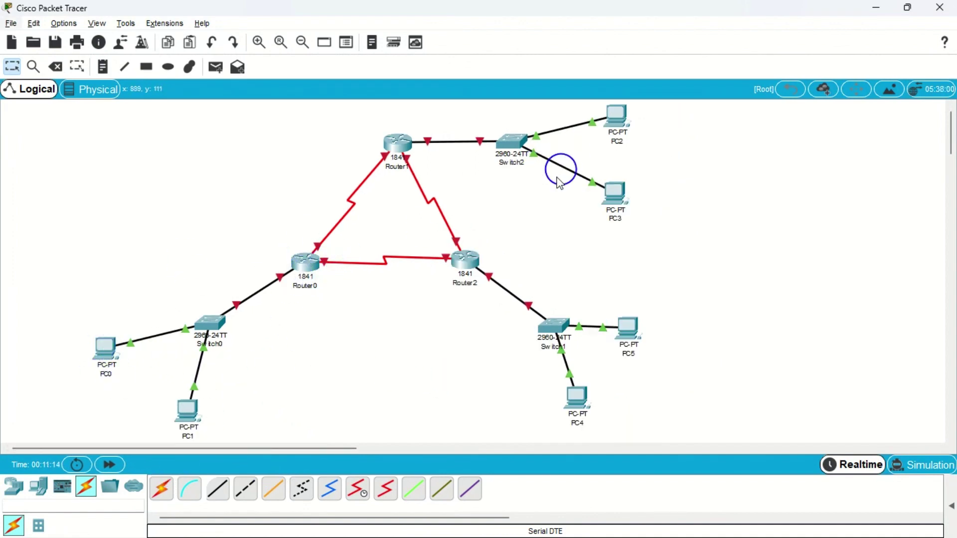
pyautogui.moveTo(57, 205); pyautogui.dragTo(306, 426)
# Turn on Router0's FastEthernet0/0 port and assign it IP address 192.168.1.1 with subnet mask 255.255.255.0.
pyautogui.click(313, 266)
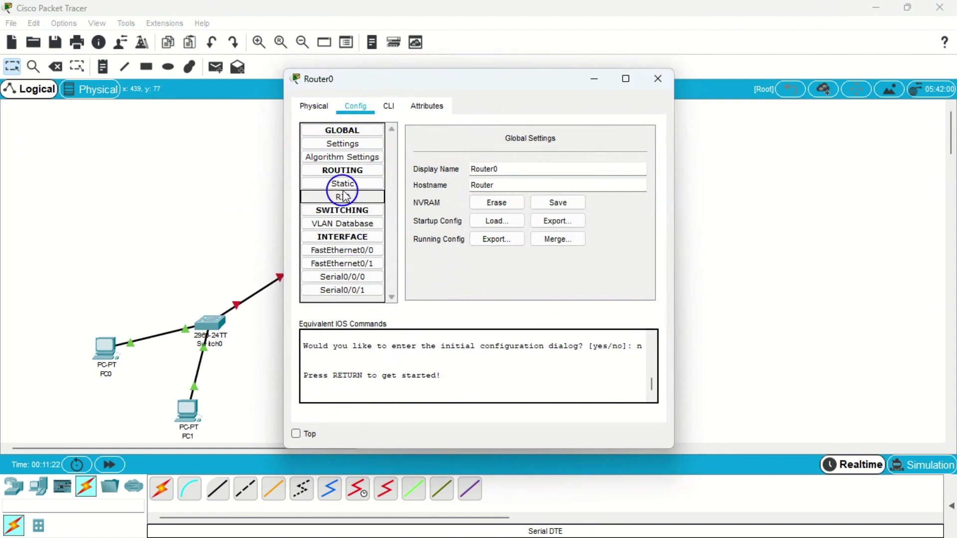
pyautogui.click(348, 249)
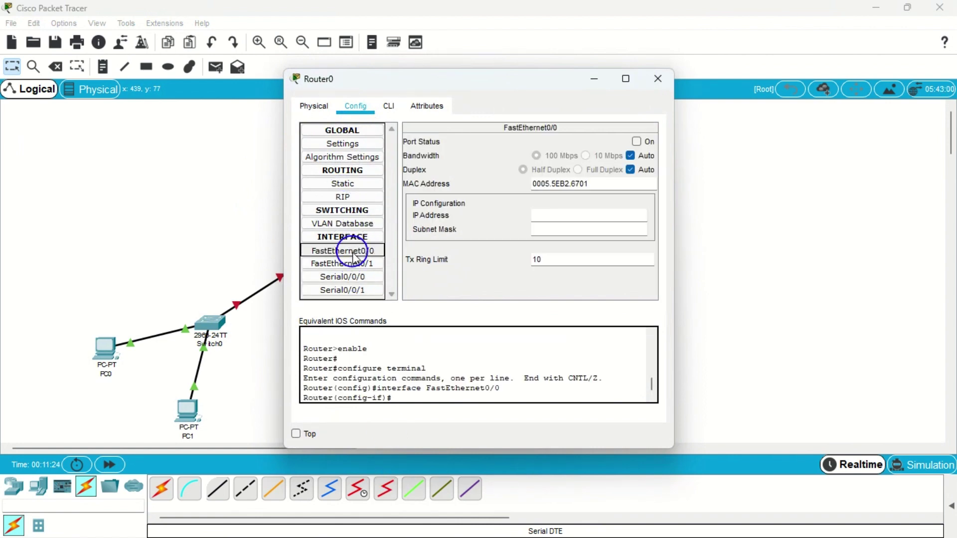
pyautogui.click(637, 143)
pyautogui.moveTo(517, 84); pyautogui.dragTo(588, 85)
pyautogui.click(605, 222)
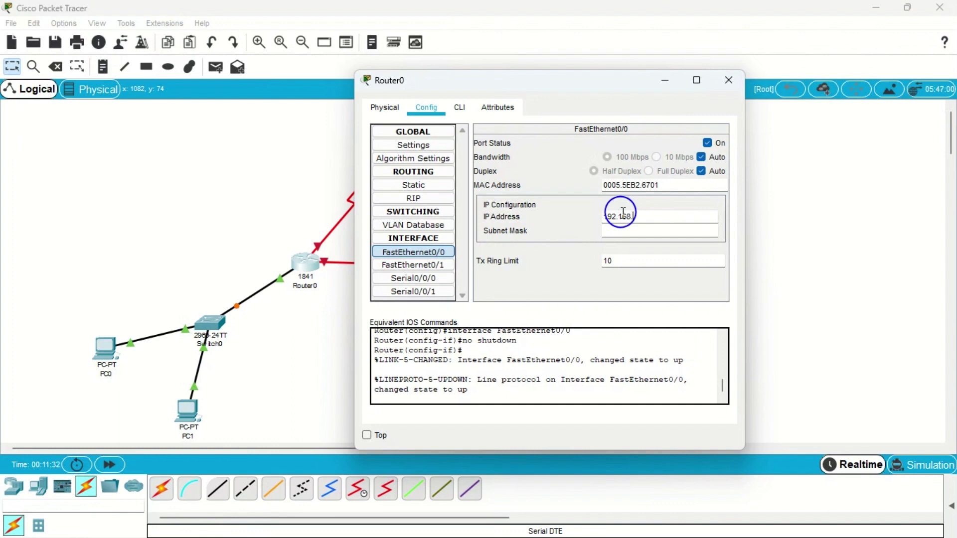
pyautogui.write('192.168.1.1')
pyautogui.press('Return')
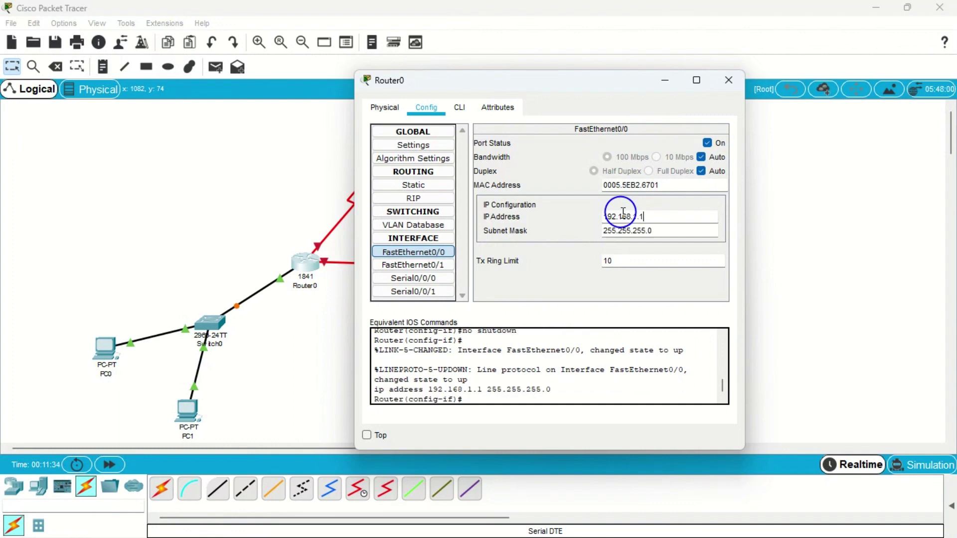
pyautogui.click(729, 80)
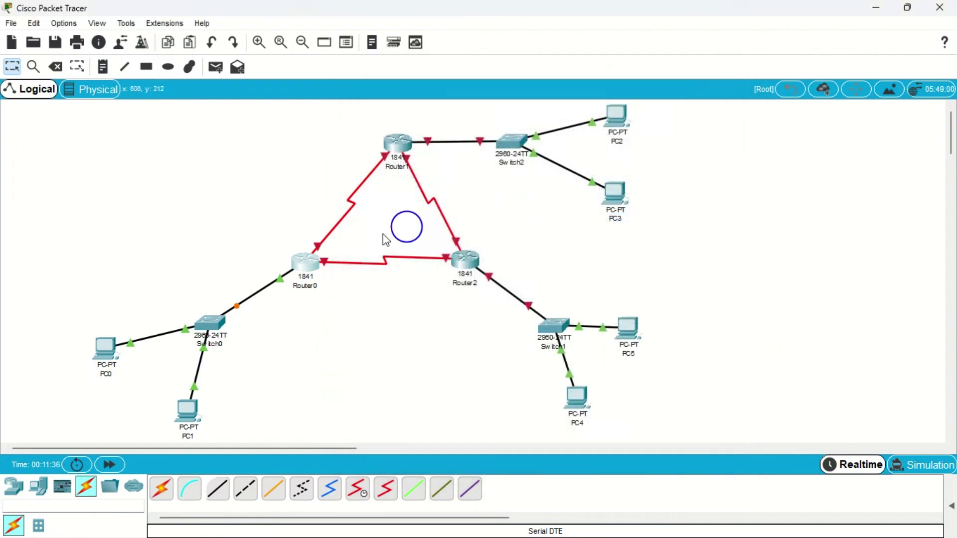
# Give PC0 the static IP address 192.168.1.2, subnet mask 255.255.255.0 and default gateway 192.168.1.1.
pyautogui.click(102, 351)
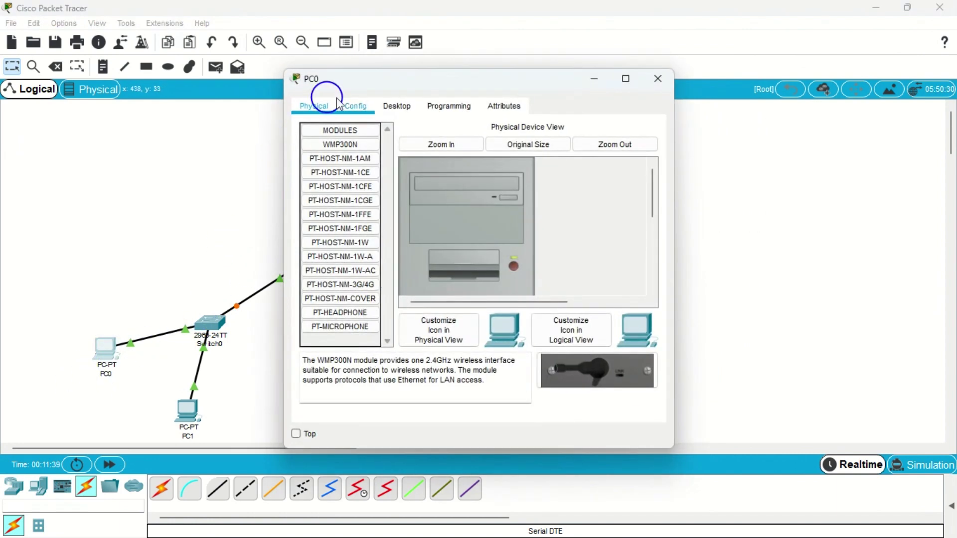
pyautogui.click(395, 105)
pyautogui.click(325, 176)
pyautogui.click(482, 209)
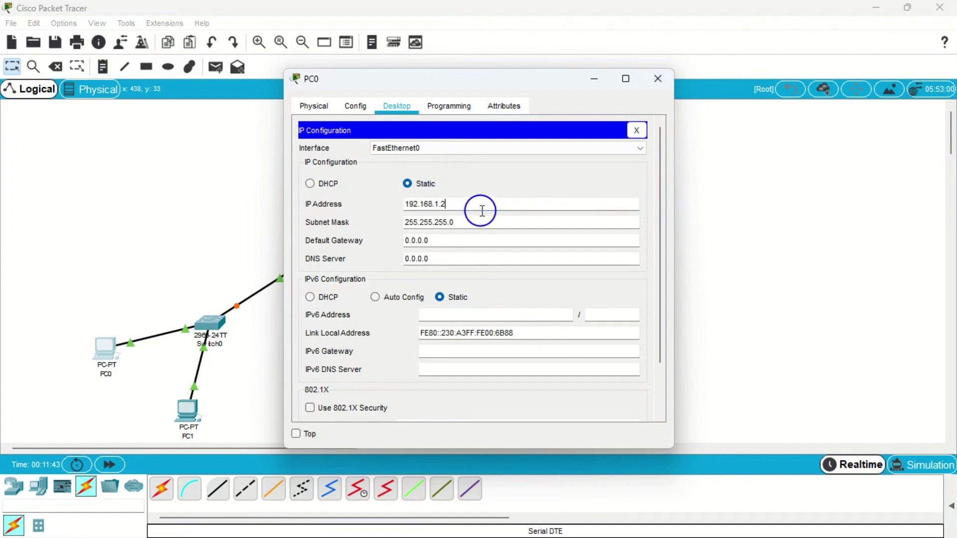
pyautogui.click(457, 241)
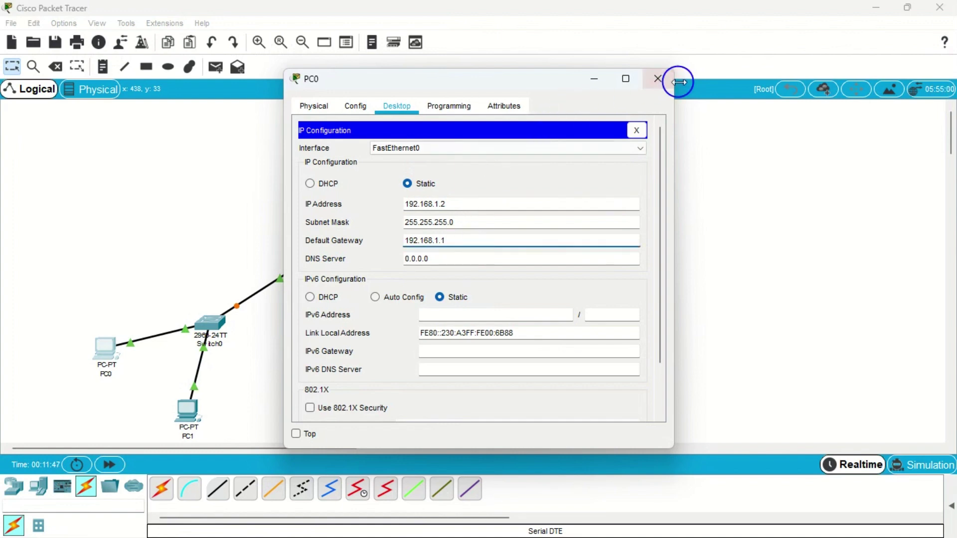
pyautogui.click(659, 79)
# Give PC1 the static IP address 192.168.1.3, subnet mask 255.255.255.0 and default gateway 192.168.1.1.
pyautogui.click(185, 407)
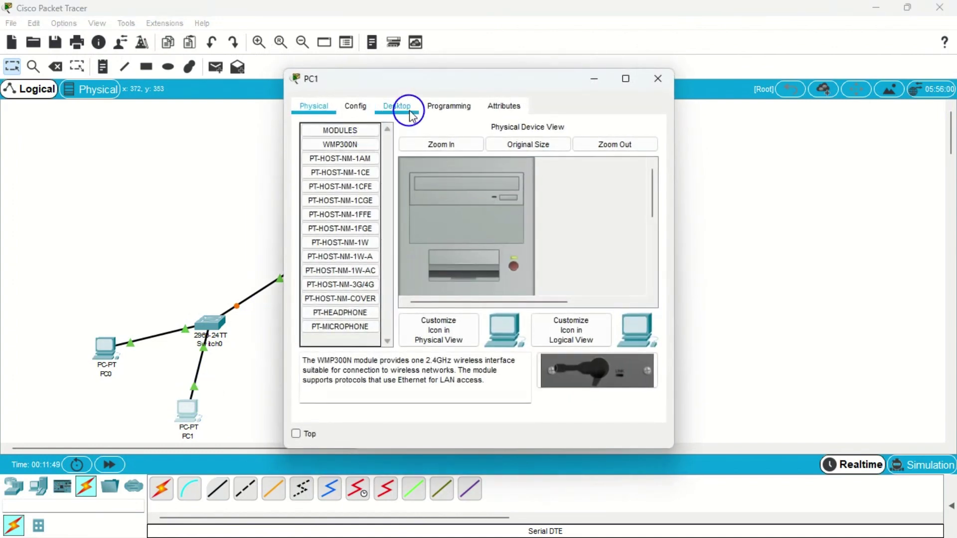
pyautogui.click(358, 106)
pyautogui.click(399, 106)
pyautogui.click(373, 171)
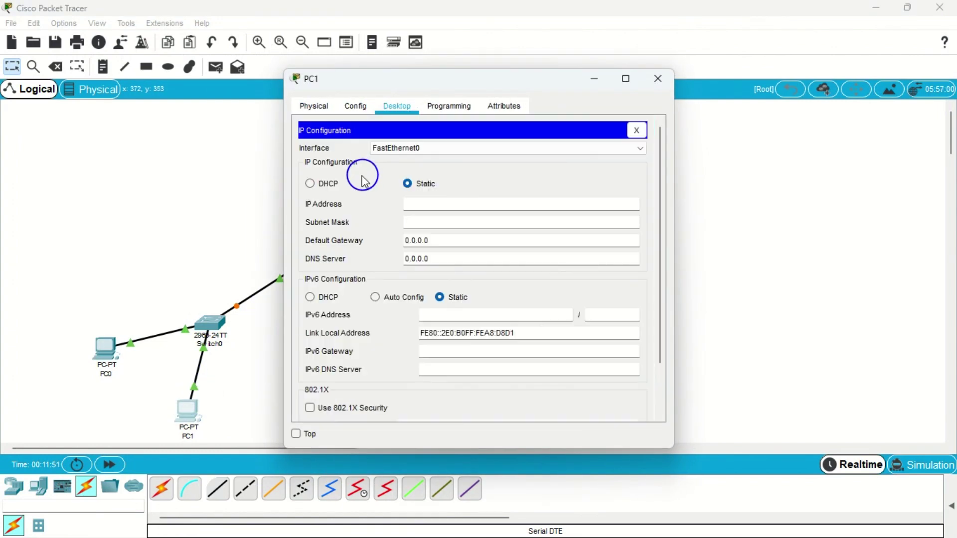
pyautogui.click(418, 202)
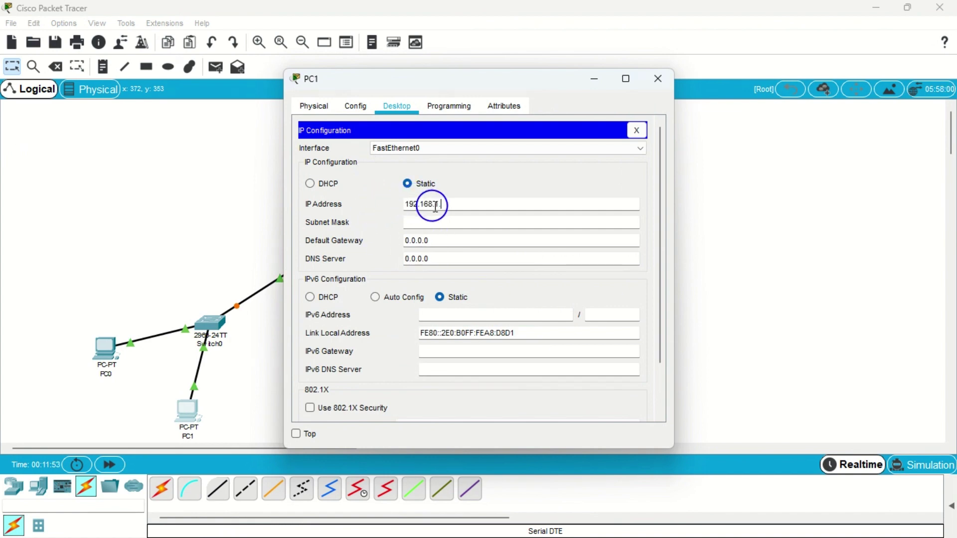
pyautogui.click(435, 239)
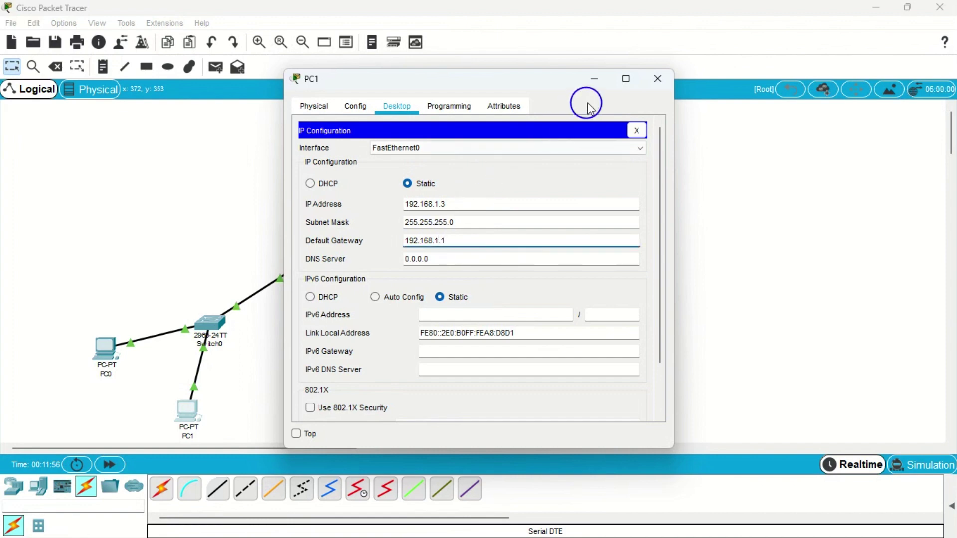
pyautogui.click(658, 78)
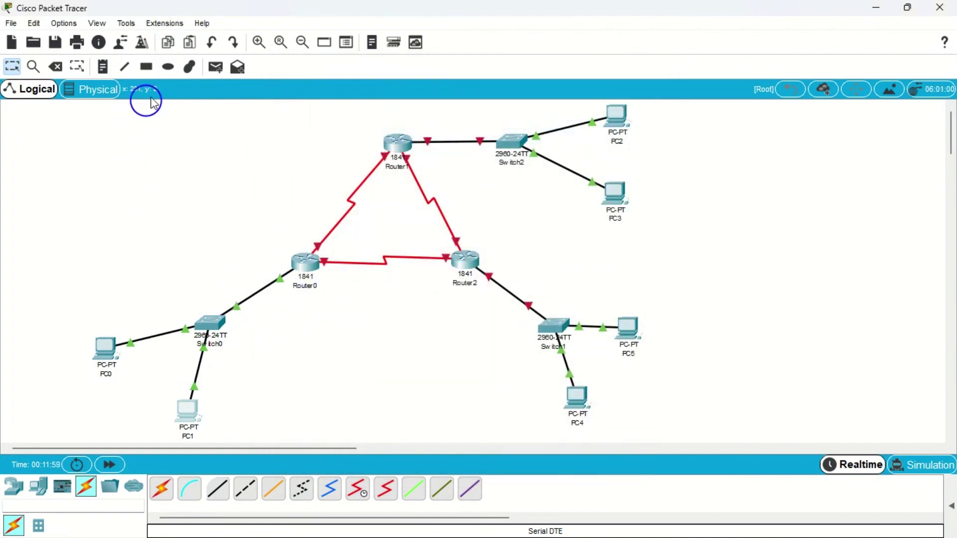
# Place text notes reading 192.168.1.1 beside Router0, 192.168.2.1 beside Router2 and 192.168.3.1 beside Router1.
pyautogui.click(103, 67)
pyautogui.click(245, 252)
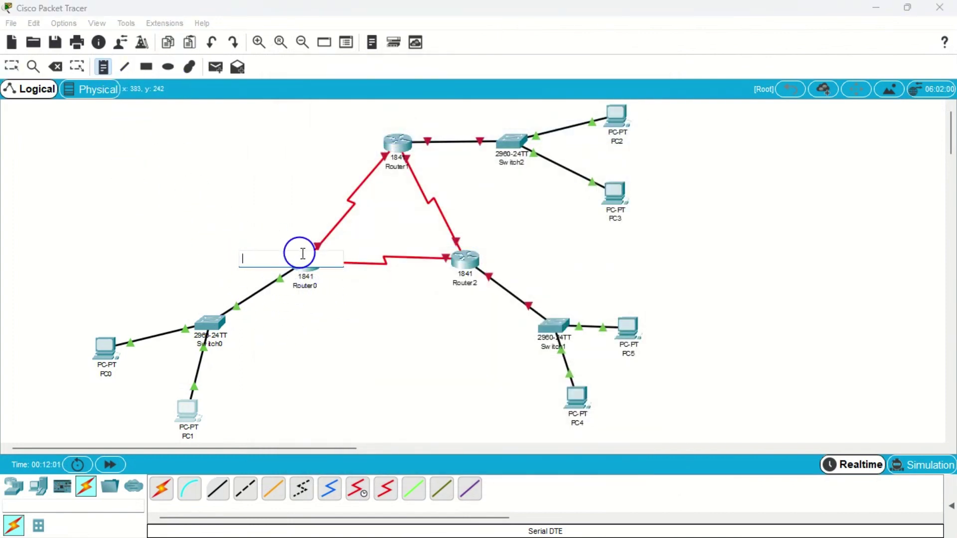
pyautogui.write('192.168.1.1')
pyautogui.click(511, 247)
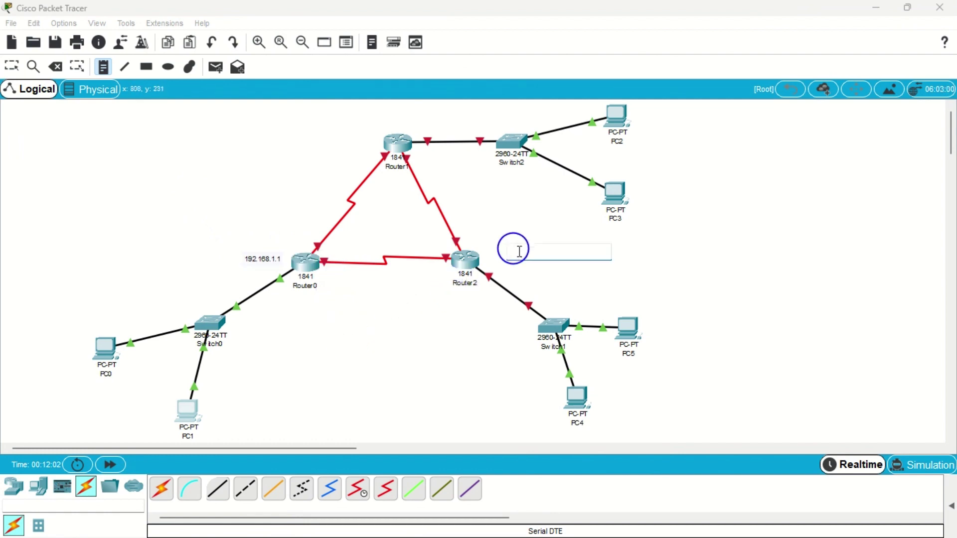
pyautogui.write('192.168.1.1')
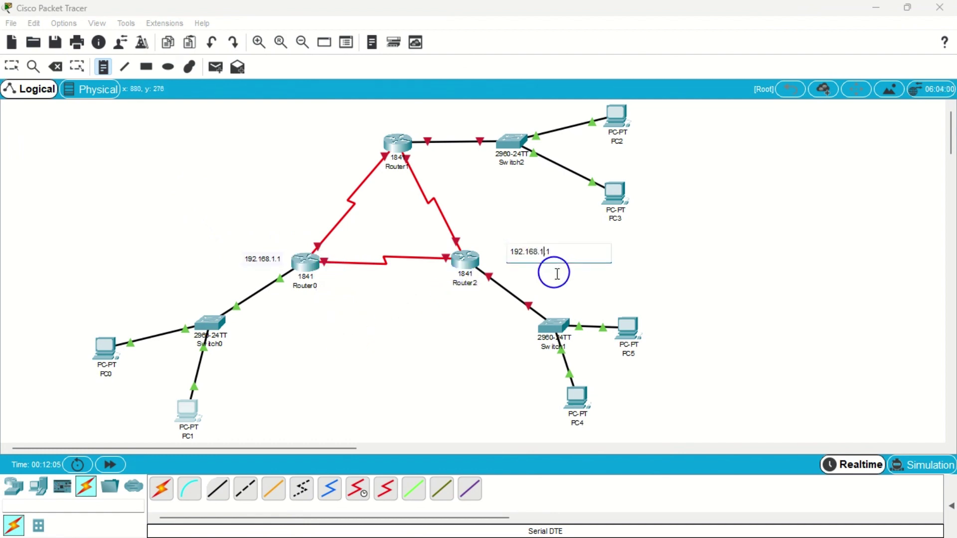
pyautogui.click(337, 132)
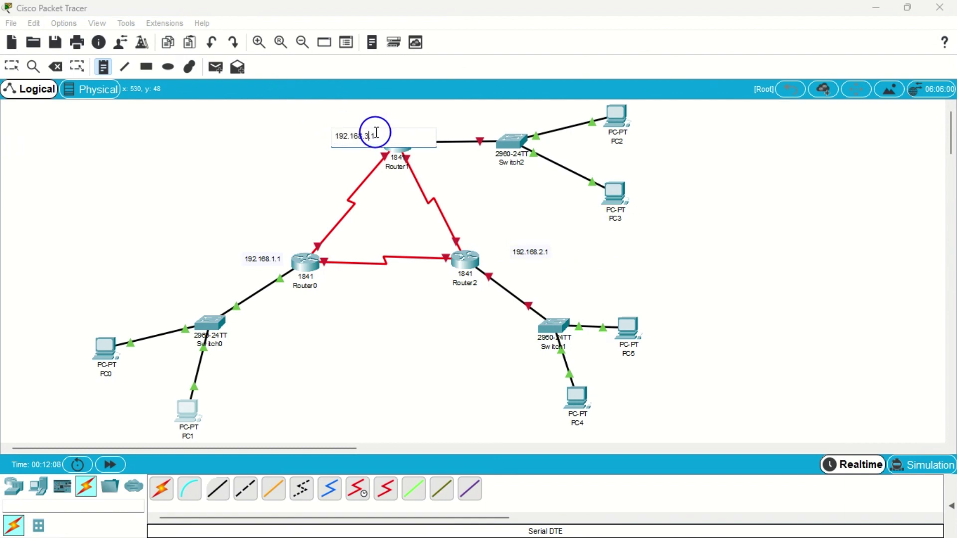
pyautogui.click(12, 66)
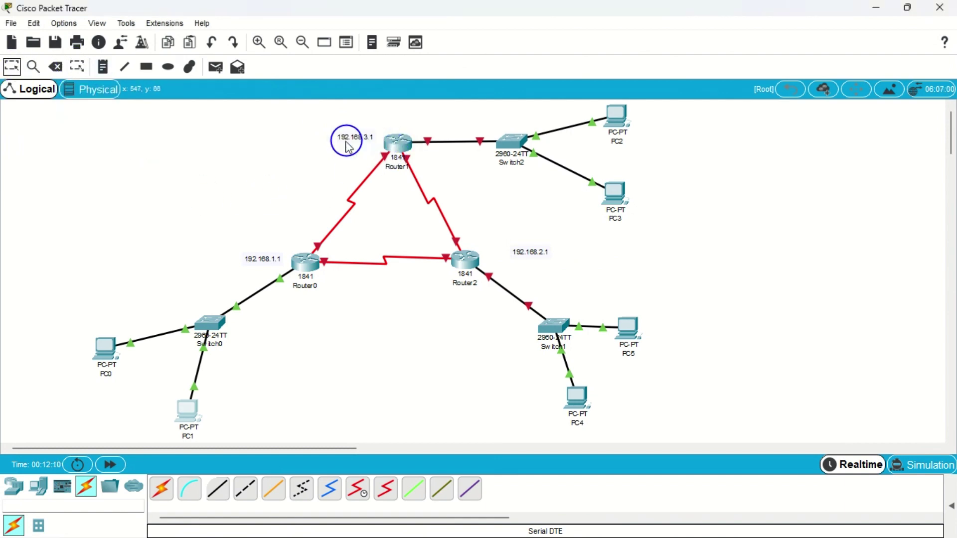
# Move the 192.168.3.1 note above Router1 and bring the other two address notes closer to Router0 and Router2.
pyautogui.moveTo(349, 147); pyautogui.dragTo(378, 131)
pyautogui.moveTo(252, 259)
pyautogui.mouseDown()
pyautogui.moveTo(269, 252)
pyautogui.moveTo(263, 269)
pyautogui.mouseUp()
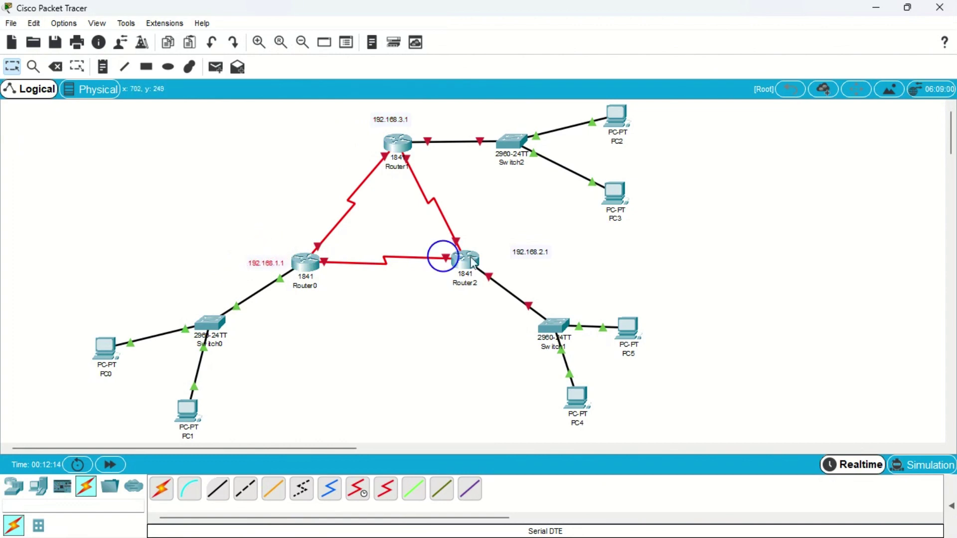
pyautogui.moveTo(547, 253); pyautogui.dragTo(528, 273)
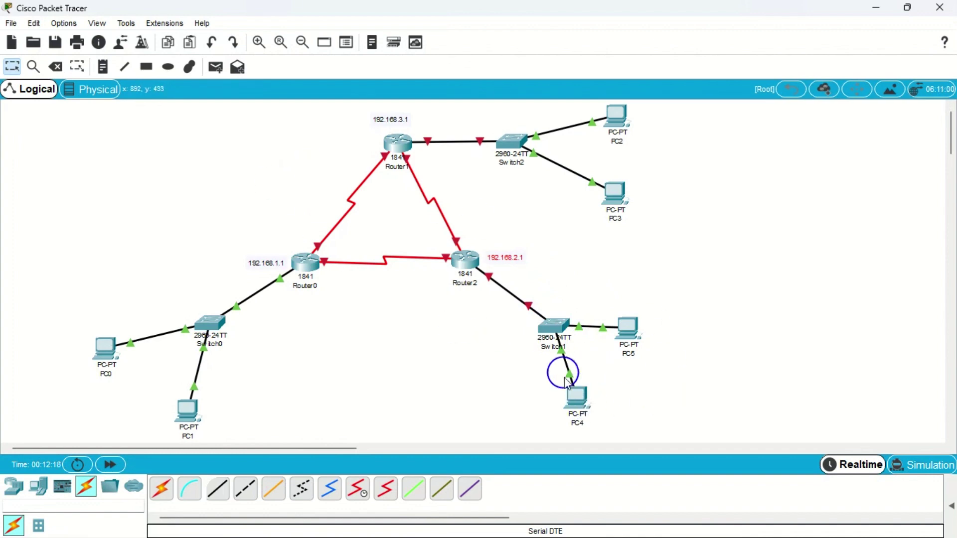
# Give PC5 the static IP address 192.168.2.2, subnet mask 255.255.255.0 and default gateway 192.168.2.1.
pyautogui.click(625, 330)
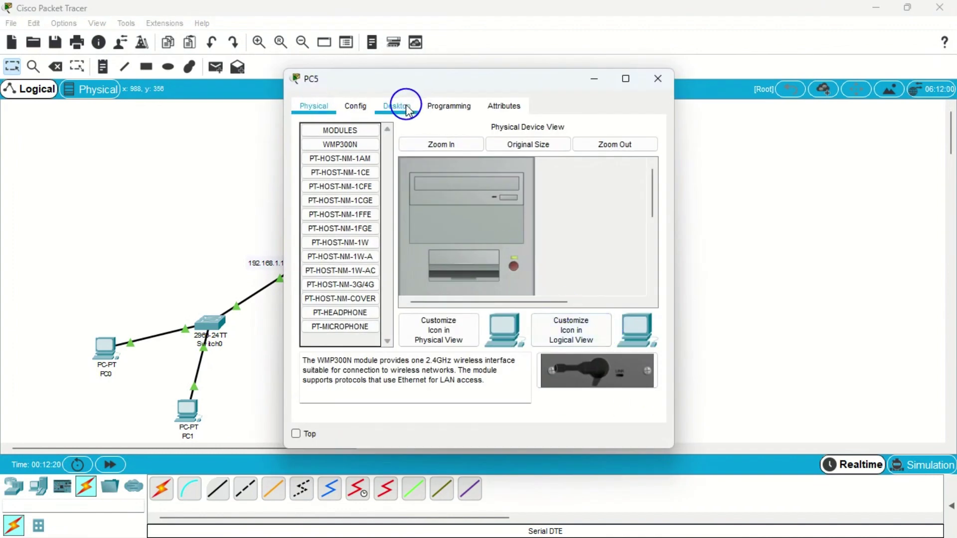
pyautogui.click(406, 108)
pyautogui.click(369, 164)
pyautogui.click(452, 203)
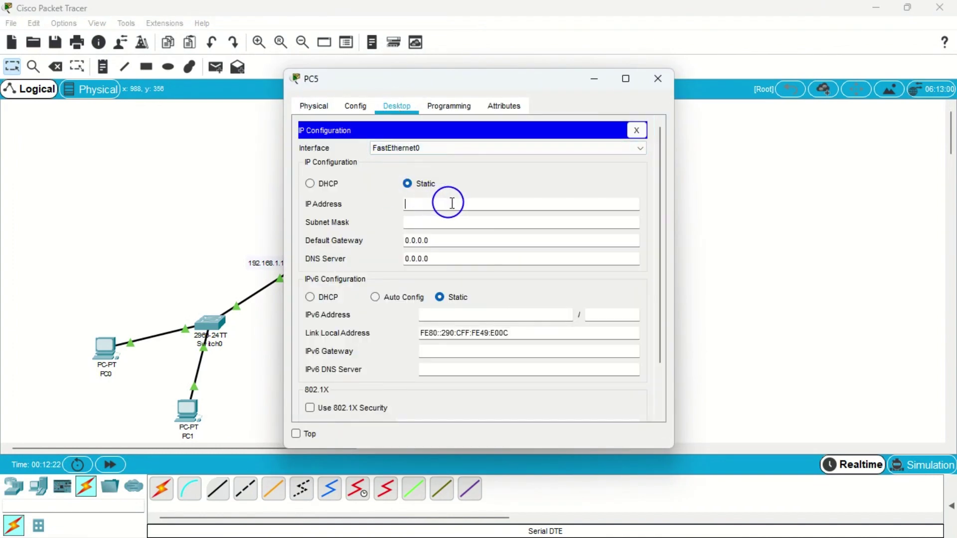
pyautogui.write('192.168.1.1')
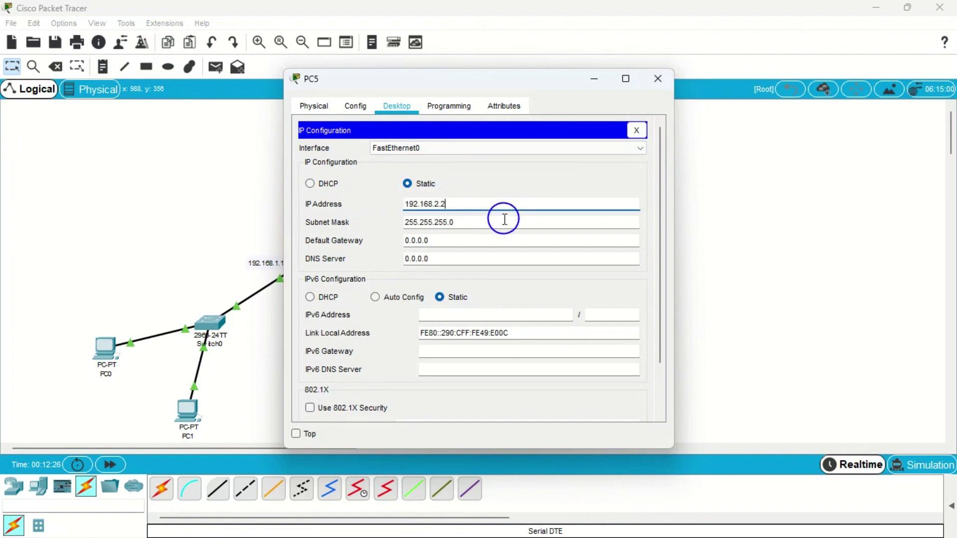
pyautogui.press('Tab')
pyautogui.press('Tab')
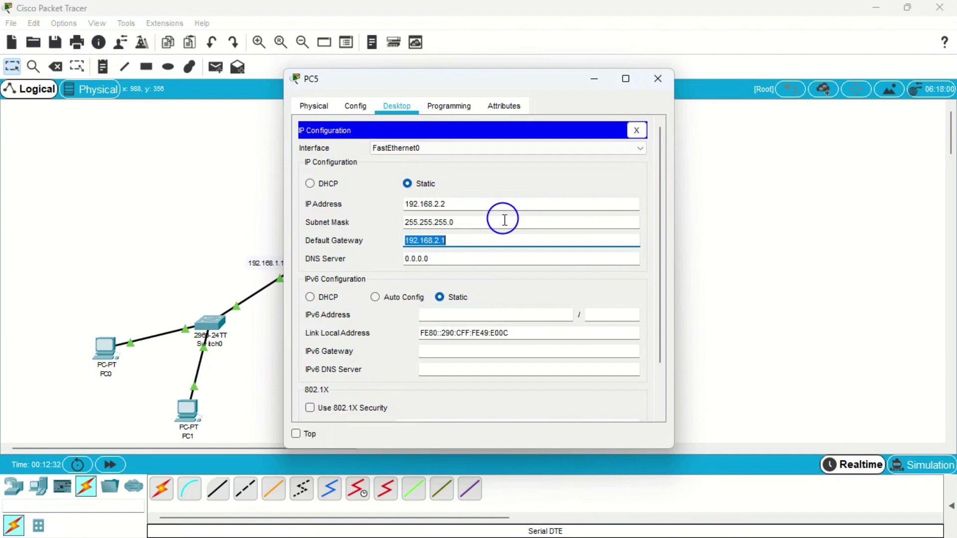
pyautogui.click(658, 79)
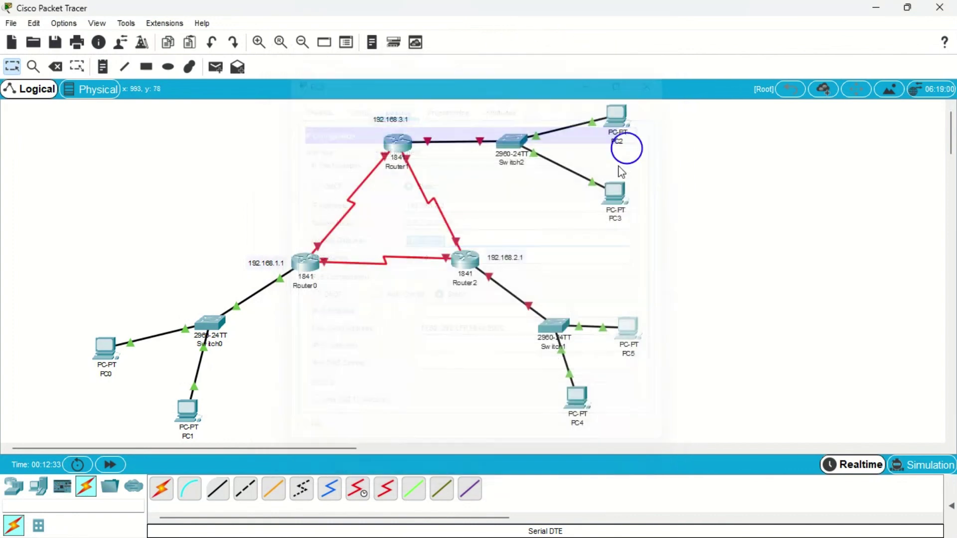
# Turn on FastEthernet0/0 of Router2 and give it IP address 192.168.2.1 with subnet mask 255.255.255.0.
pyautogui.click(476, 264)
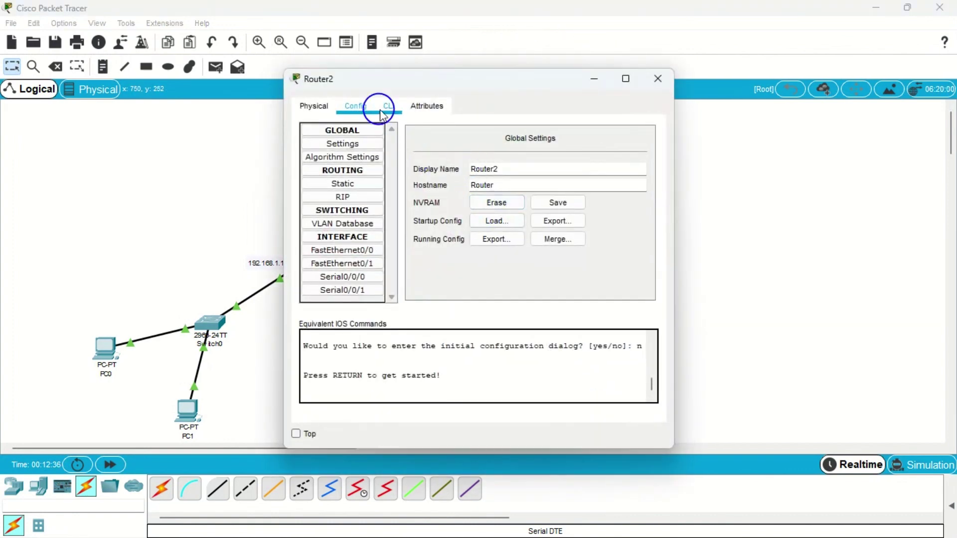
pyautogui.click(366, 106)
pyautogui.click(342, 250)
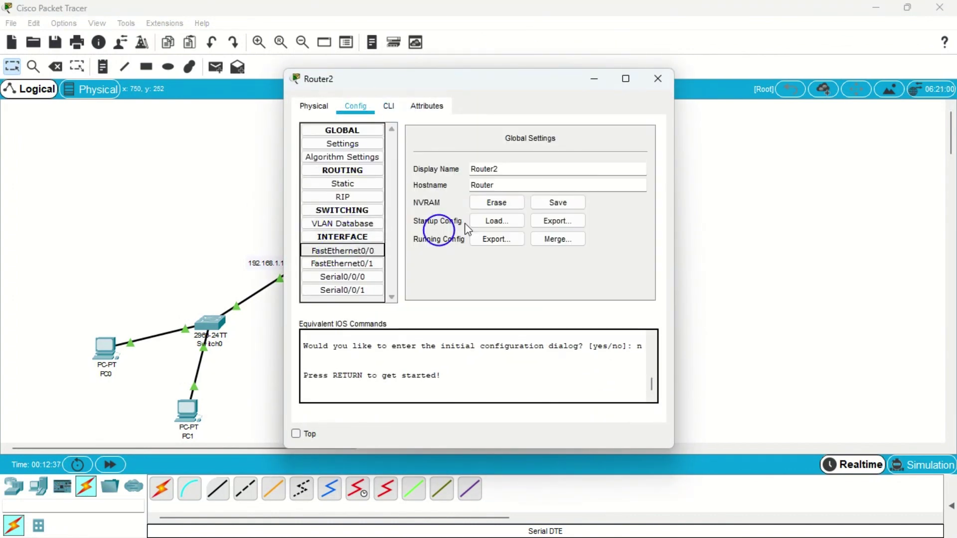
pyautogui.click(637, 141)
pyautogui.click(565, 215)
pyautogui.write('192.168.2.1')
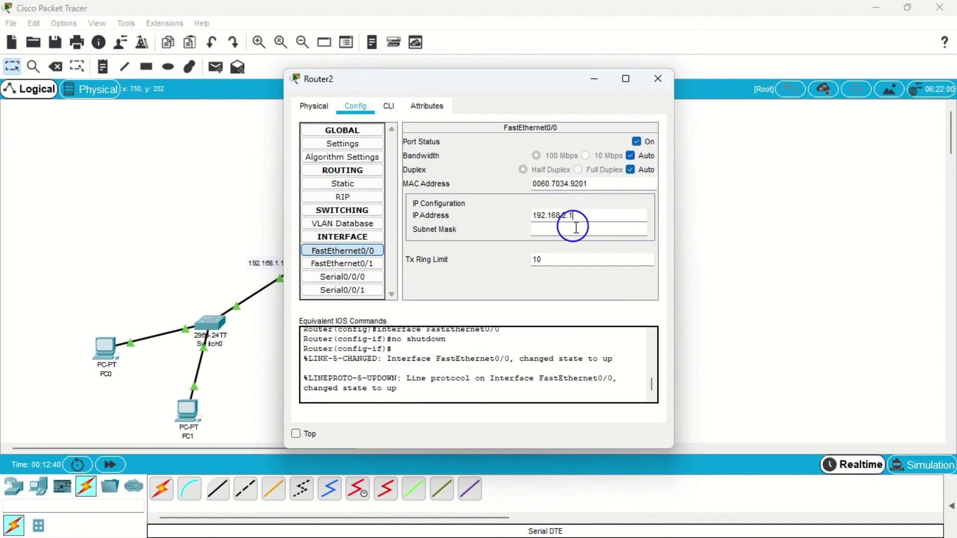
pyautogui.click(658, 78)
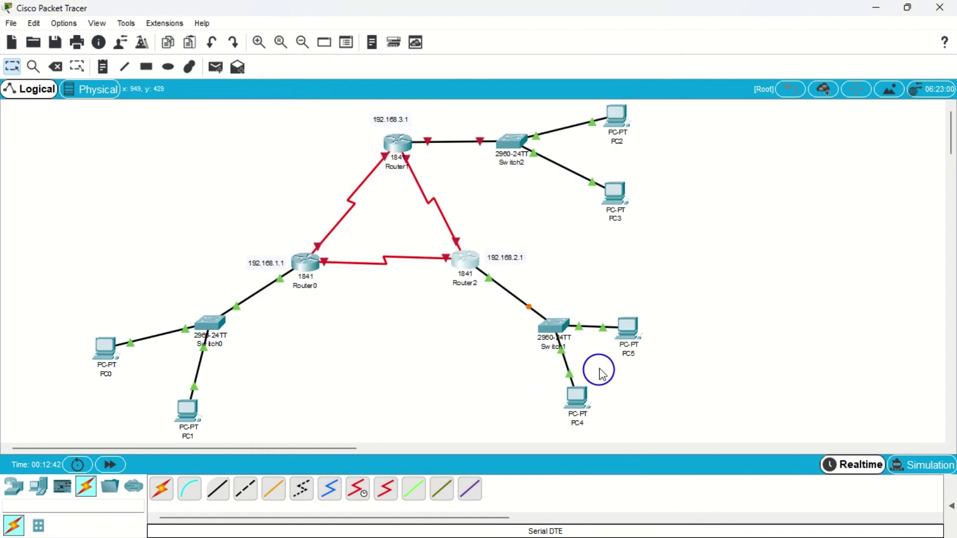
# Give PC4 the static IP address 192.168.2.3, subnet mask 255.255.255.0 and default gateway 192.168.2.1.
pyautogui.click(576, 394)
pyautogui.click(386, 110)
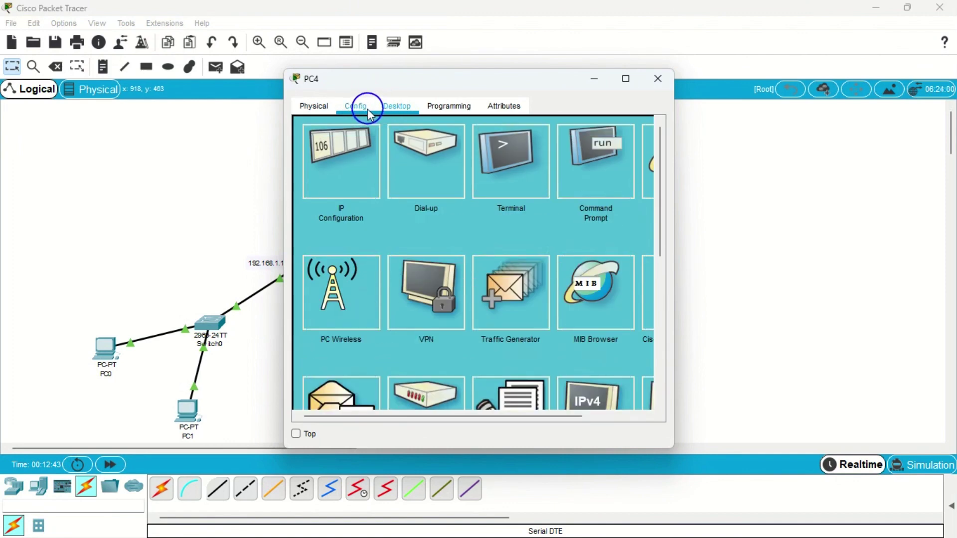
pyautogui.click(329, 199)
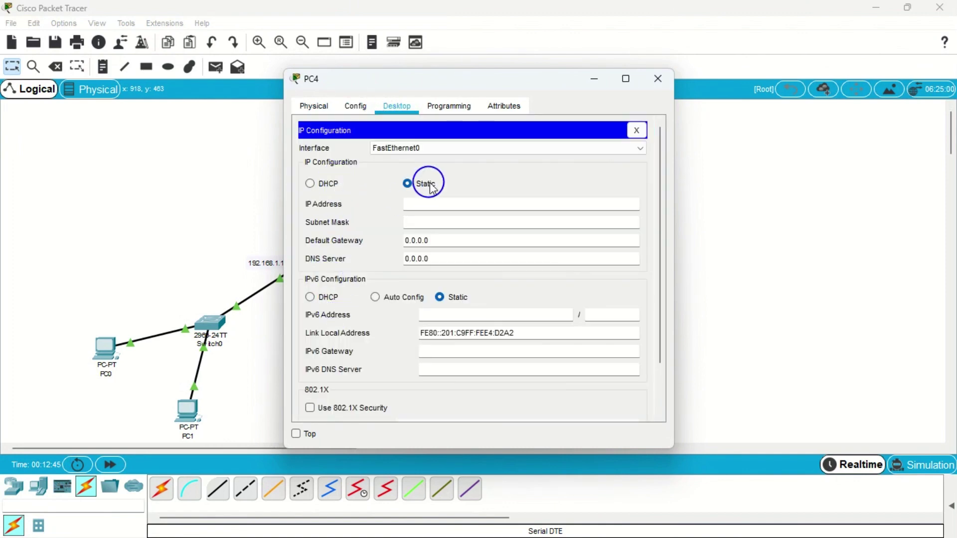
pyautogui.click(431, 203)
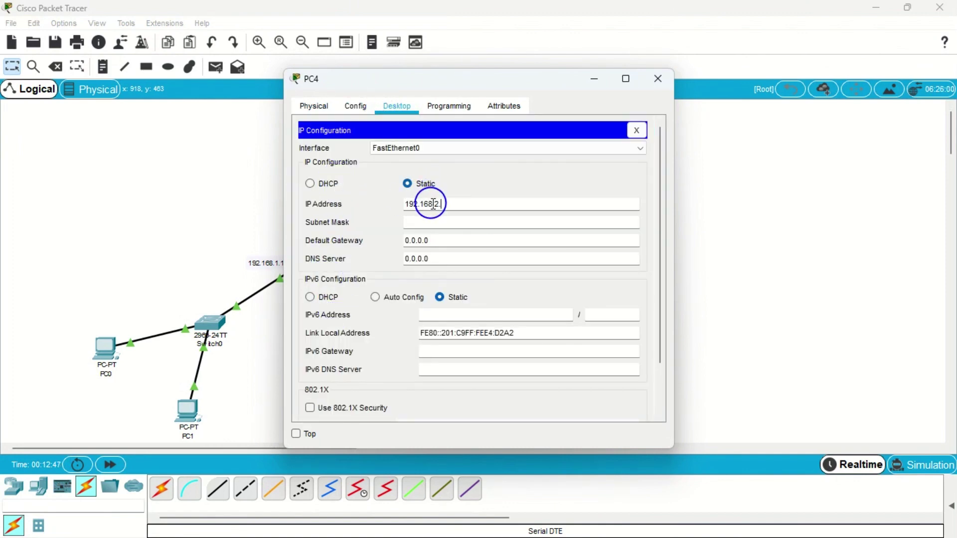
pyautogui.press('Tab')
pyautogui.press('Tab')
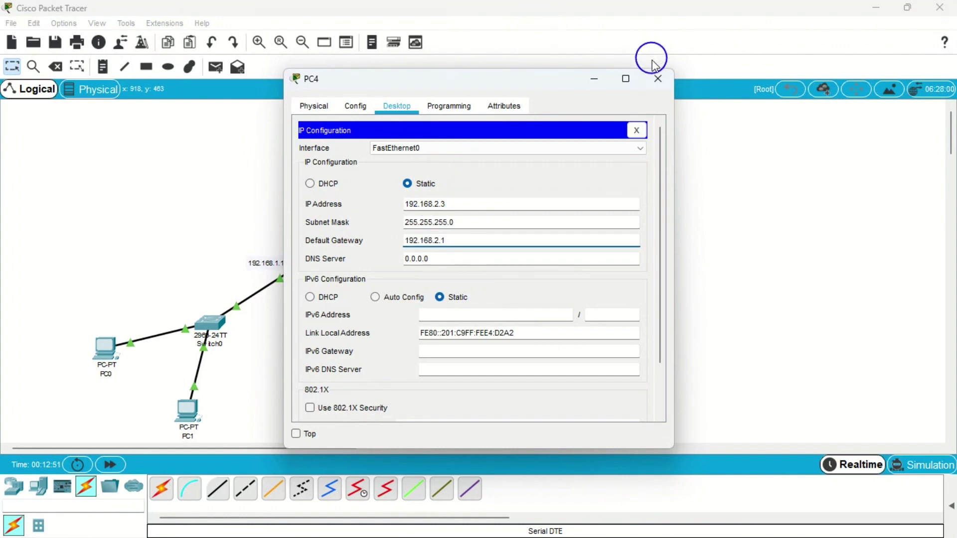
pyautogui.click(658, 79)
# Turn on FastEthernet0/0 of Router1 and give it IP address 192.168.3.1 with subnet mask 255.255.255.0.
pyautogui.click(392, 143)
pyautogui.click(355, 106)
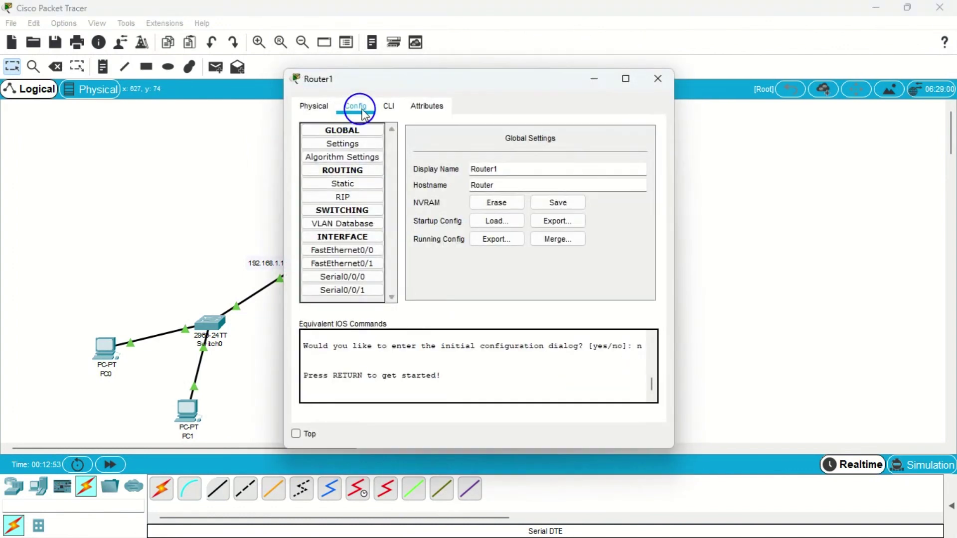
pyautogui.click(347, 252)
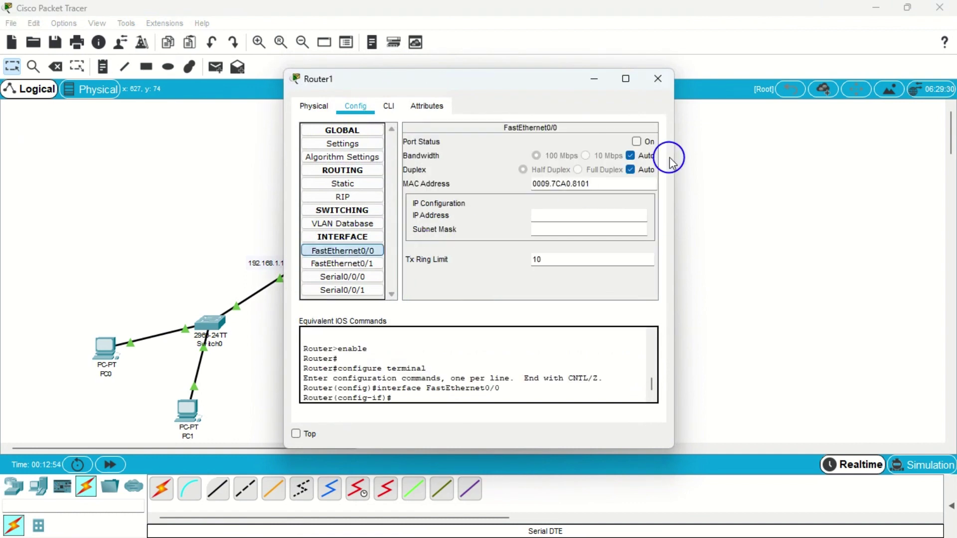
pyautogui.click(636, 142)
pyautogui.click(558, 215)
pyautogui.write('192.168.2.1')
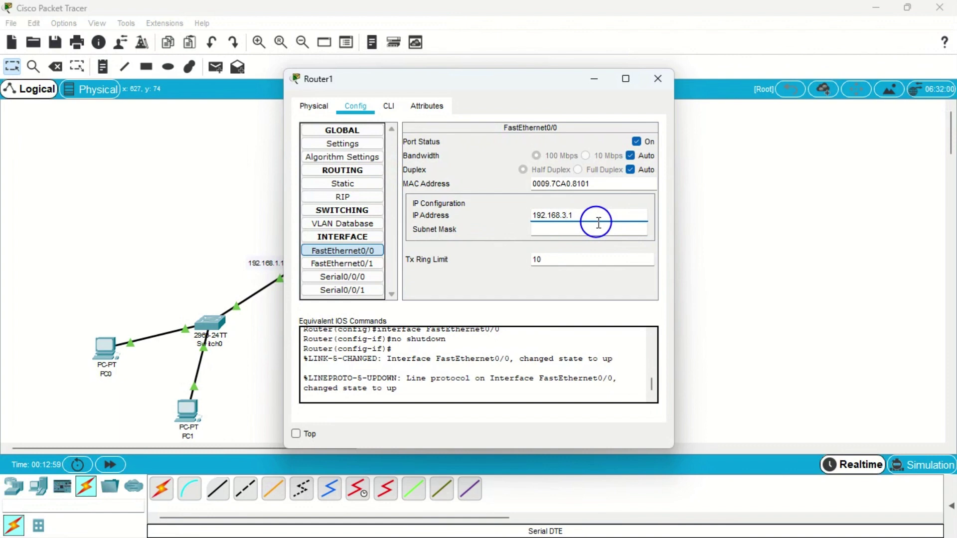
pyautogui.press('Tab')
pyautogui.click(658, 78)
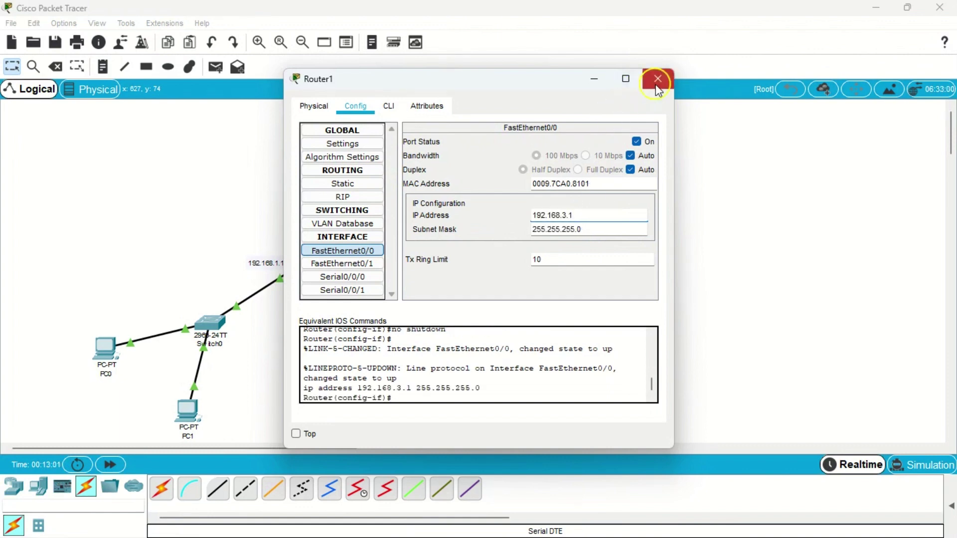
# Give PC2 the static IP address 192.168.3.2, subnet mask 255.255.255.0 and default gateway 192.168.3.1.
pyautogui.click(616, 119)
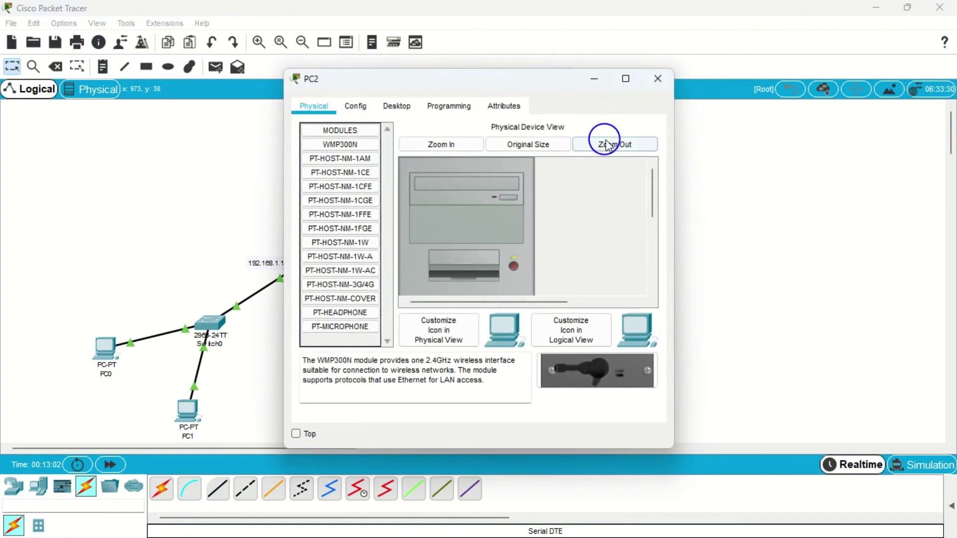
pyautogui.click(381, 112)
pyautogui.click(361, 155)
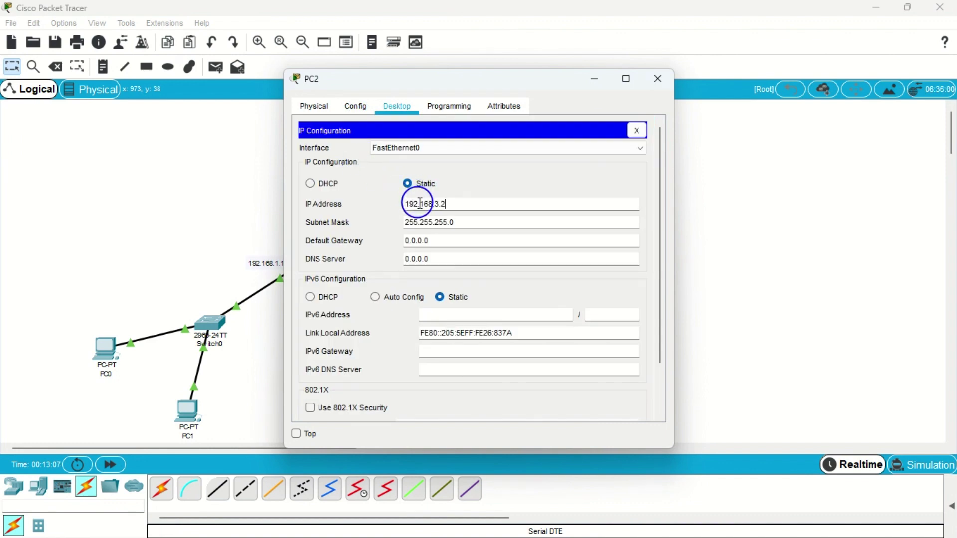
pyautogui.press('Tab')
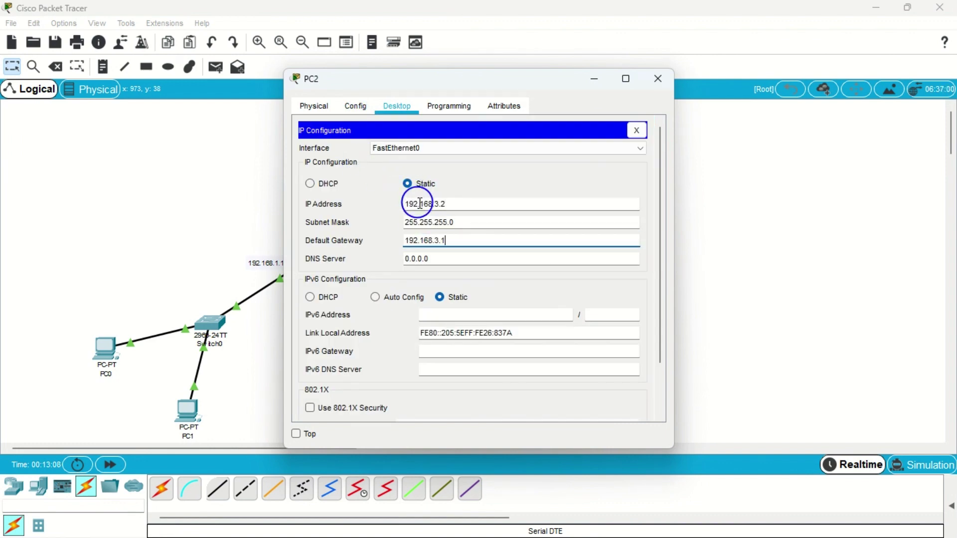
pyautogui.write('192.168.3.1')
pyautogui.click(658, 78)
# Give PC3 the static IP address 192.168.3.3 with subnet mask 255.255.255.0.
pyautogui.click(619, 192)
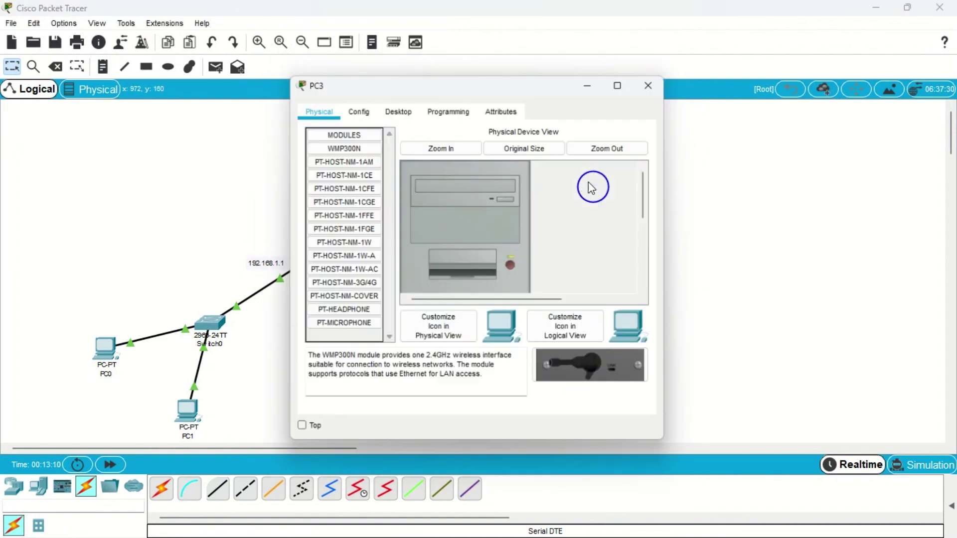
pyautogui.click(396, 104)
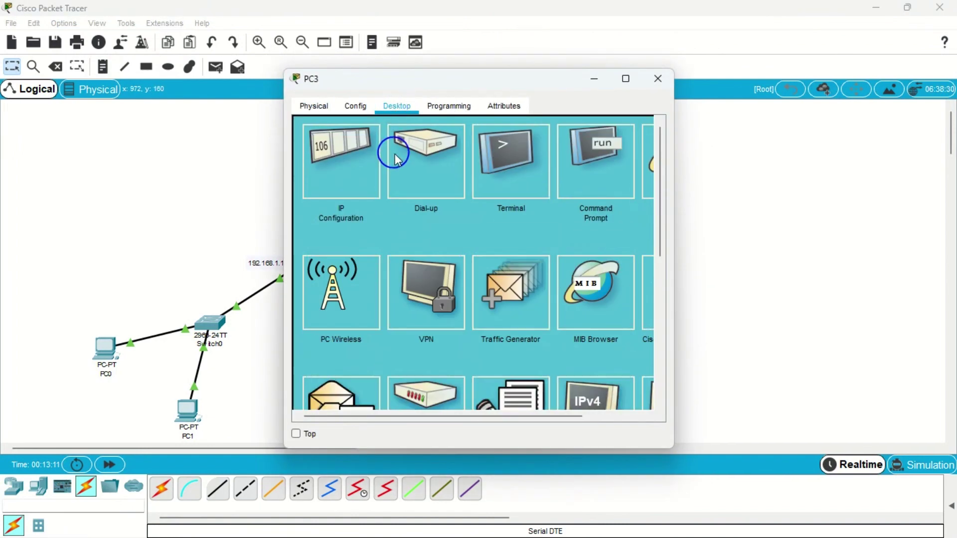
pyautogui.click(367, 168)
pyautogui.write('192.168.3.1')
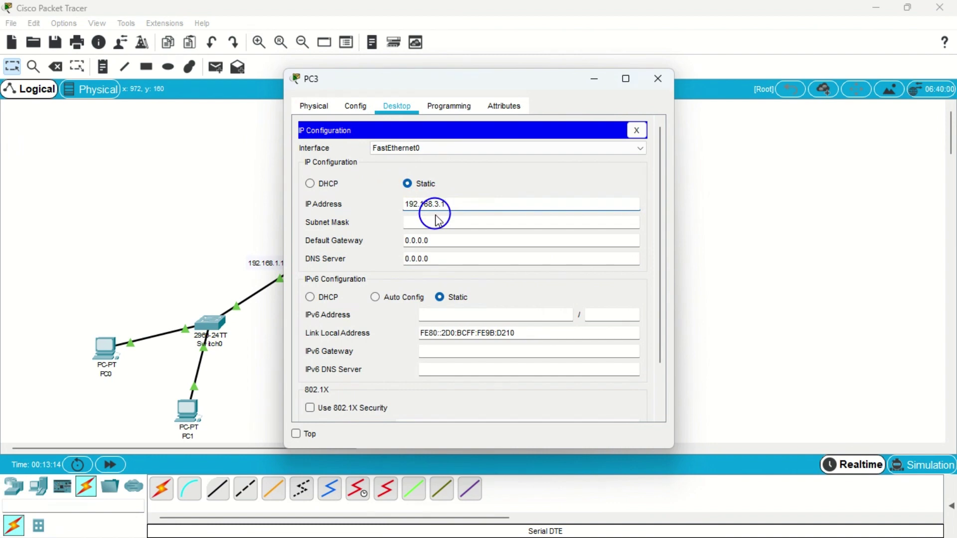
pyautogui.press('Tab')
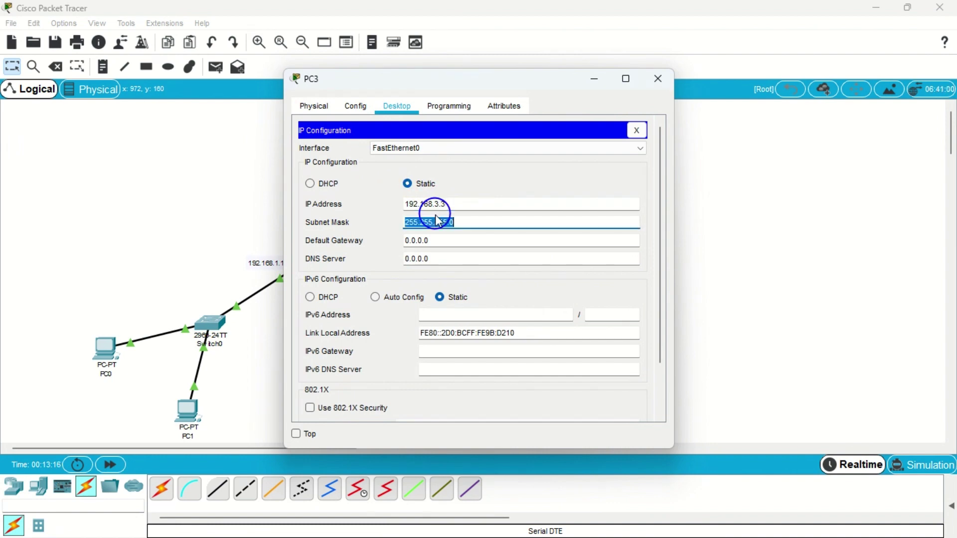
pyautogui.press('Tab')
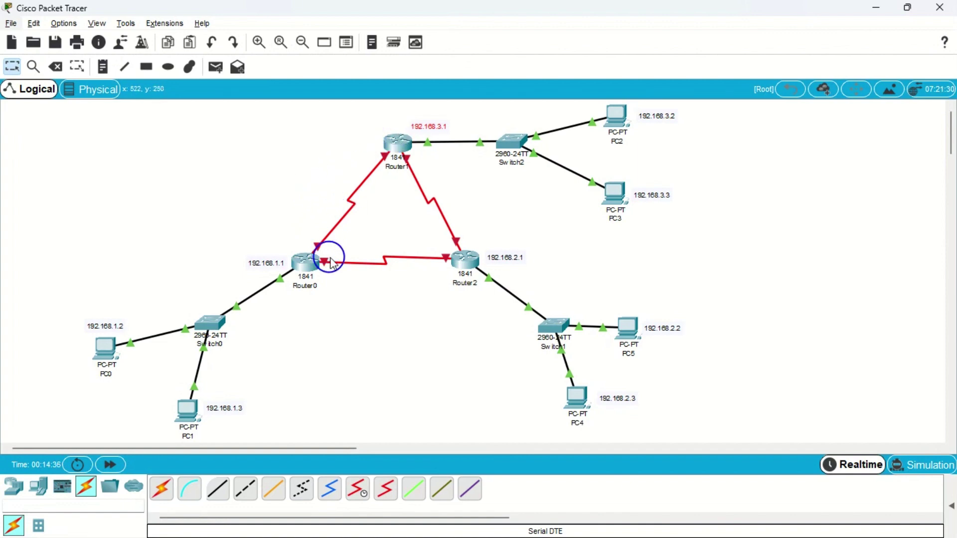
pyautogui.moveTo(317, 149); pyautogui.dragTo(394, 248)
pyautogui.moveTo(483, 180); pyautogui.dragTo(428, 207)
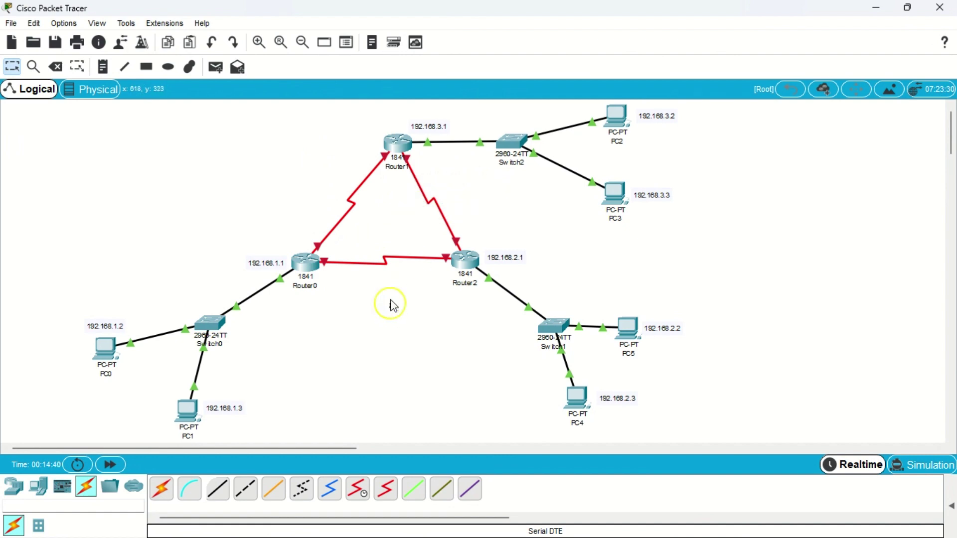
pyautogui.moveTo(391, 305); pyautogui.dragTo(404, 284)
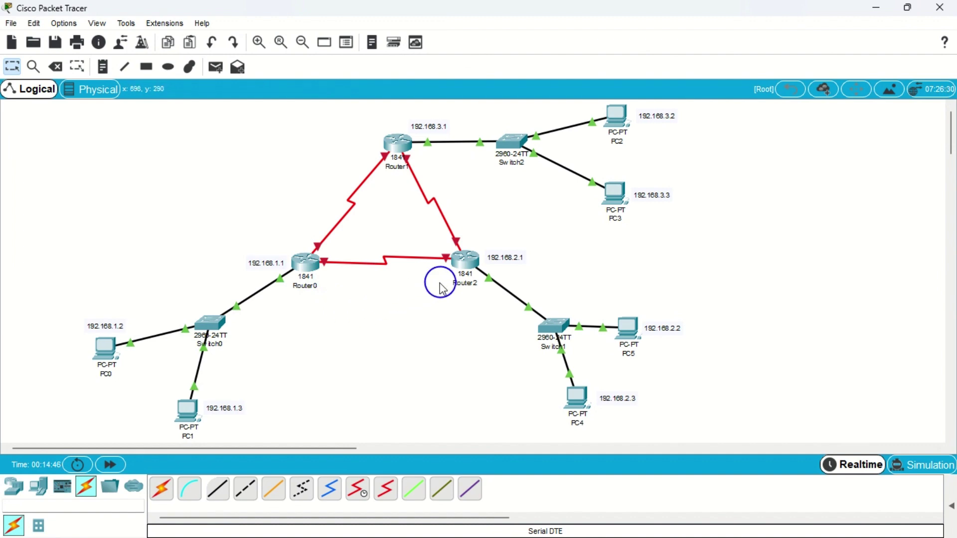
# Turn on Serial0/0/0 of Router0 and give it IP address 10.0.0.1 with subnet mask 255.0.0.0.
pyautogui.click(313, 262)
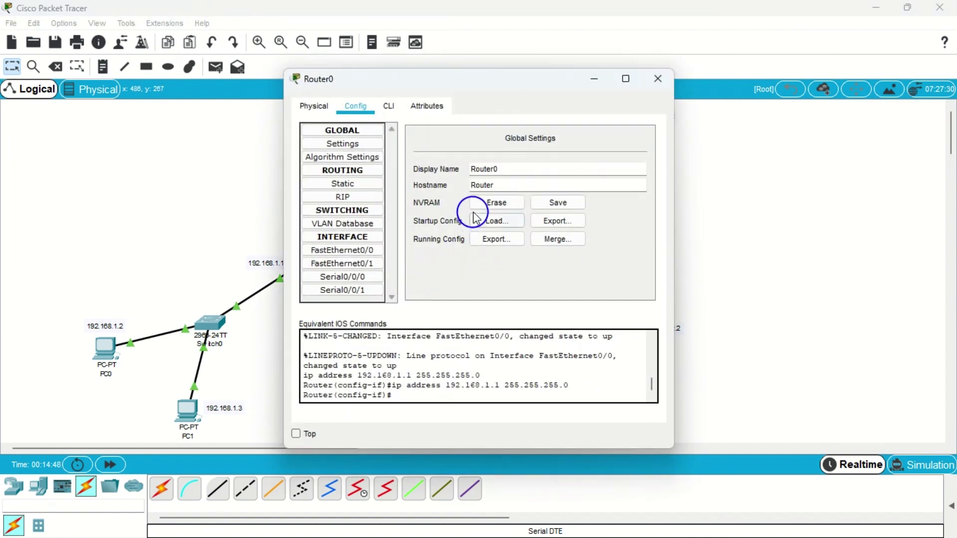
pyautogui.click(354, 279)
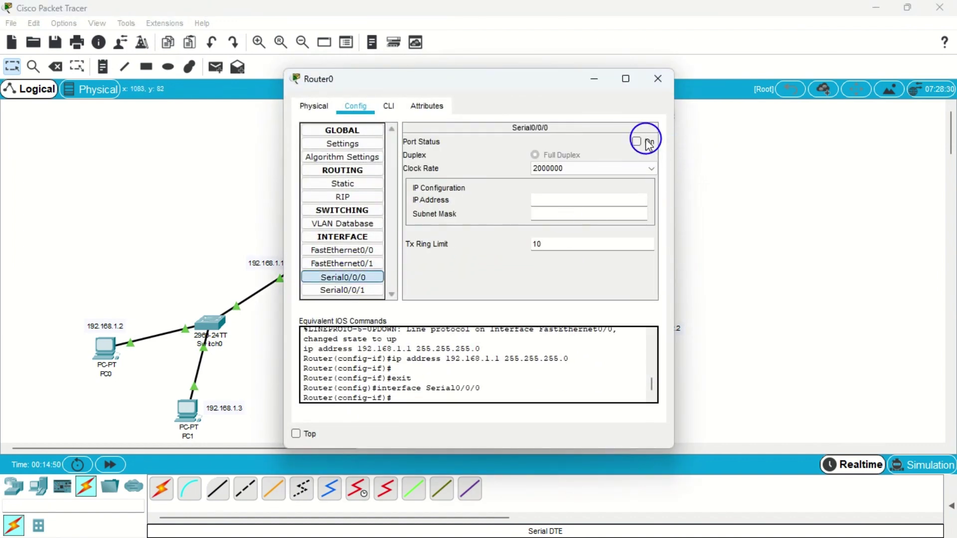
pyautogui.click(637, 142)
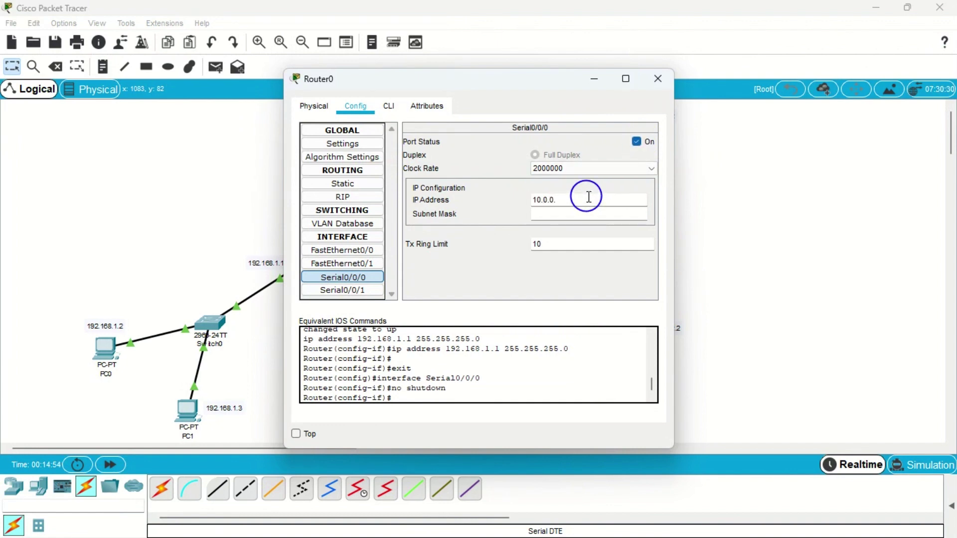
pyautogui.press('Tab')
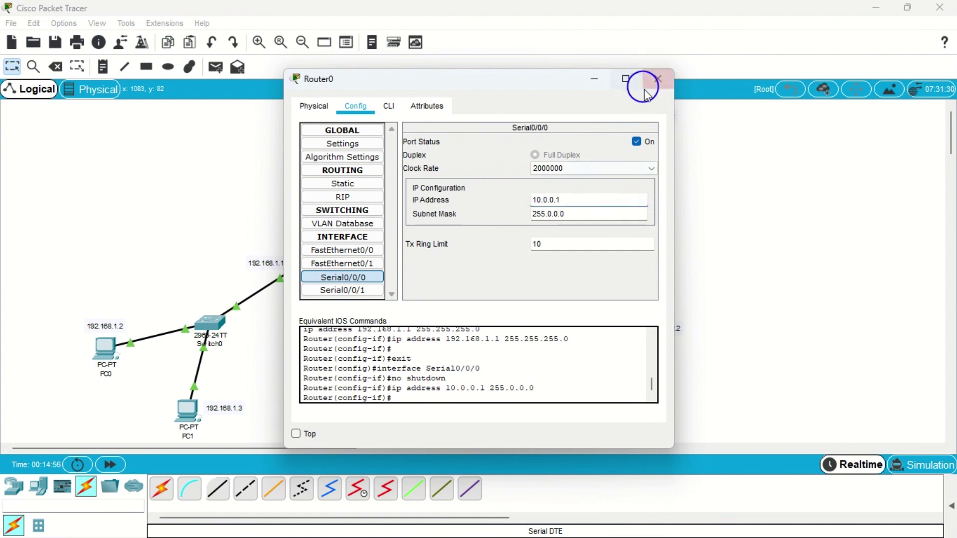
pyautogui.click(658, 79)
# Turn on Serial0/0/0 of Router2 and give it IP address 10.0.0.2 with the default subnet mask.
pyautogui.click(465, 258)
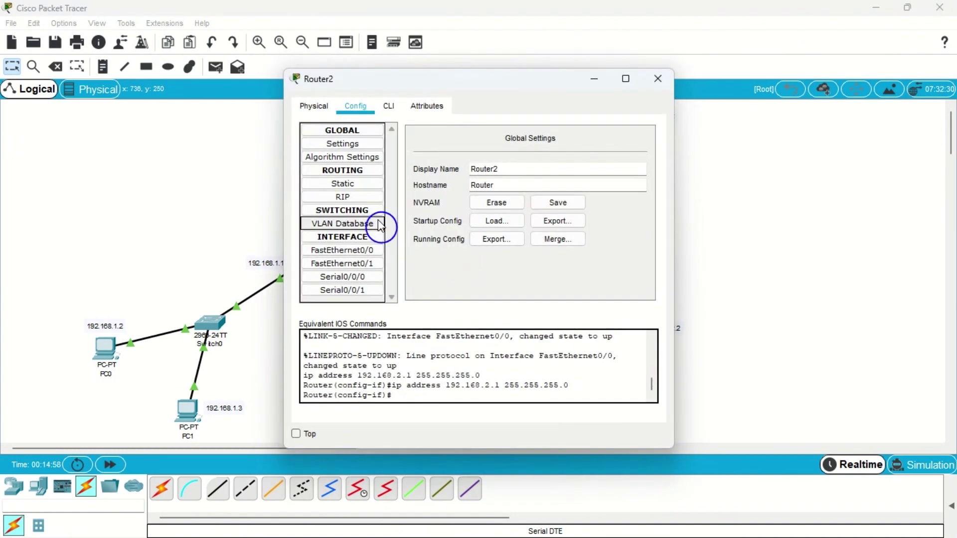
pyautogui.click(352, 279)
pyautogui.click(636, 141)
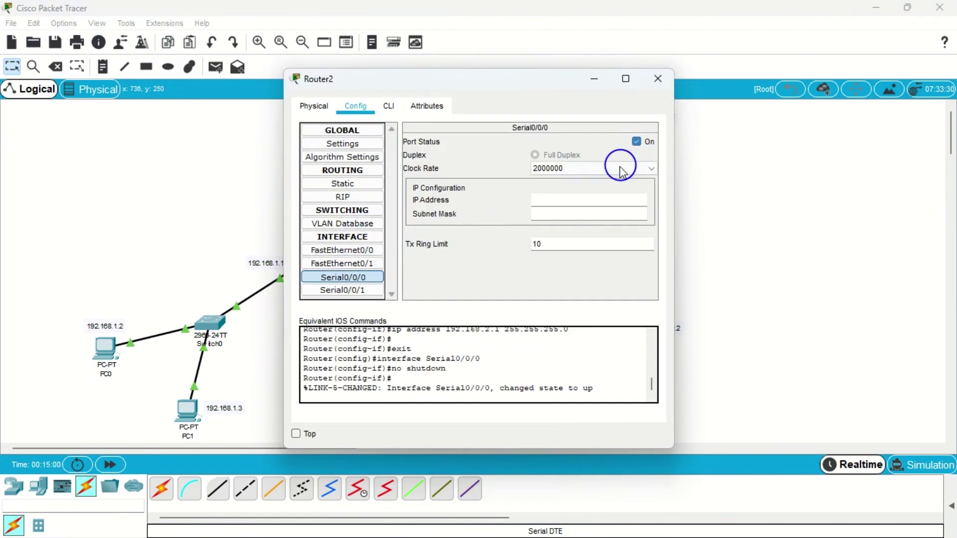
pyautogui.click(575, 199)
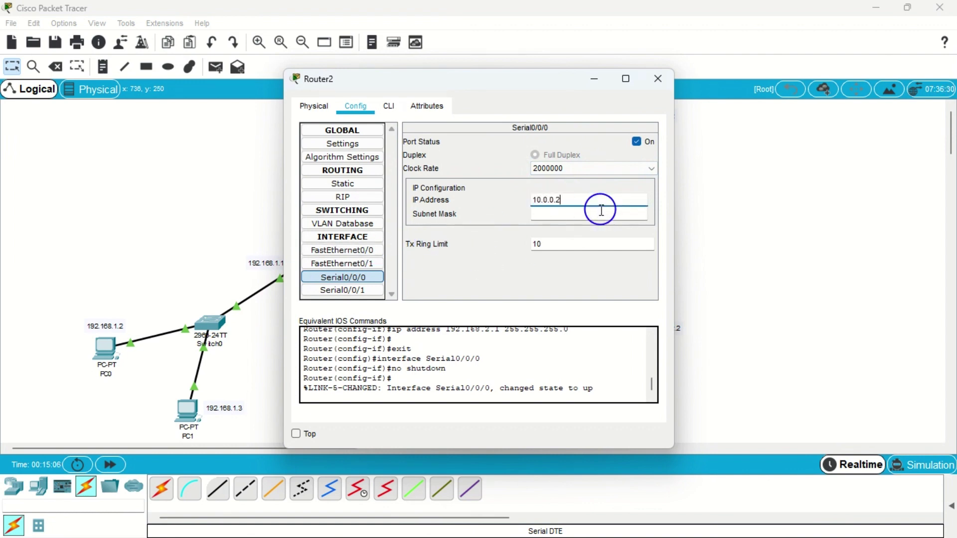
pyautogui.click(601, 213)
pyautogui.click(657, 79)
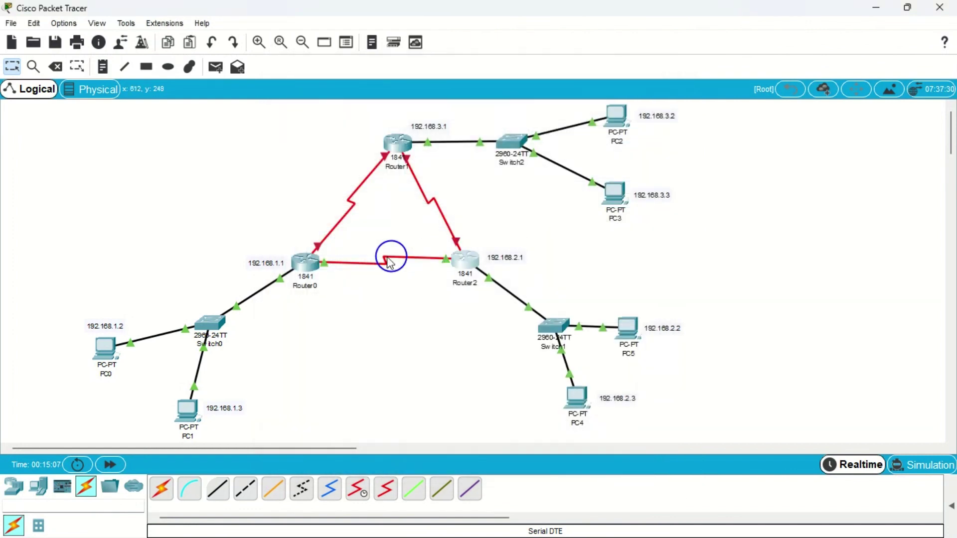
# Place text notes reading 10.0.0.1 and 10.0.0.2 below the serial link between Router0 and Router2.
pyautogui.click(103, 66)
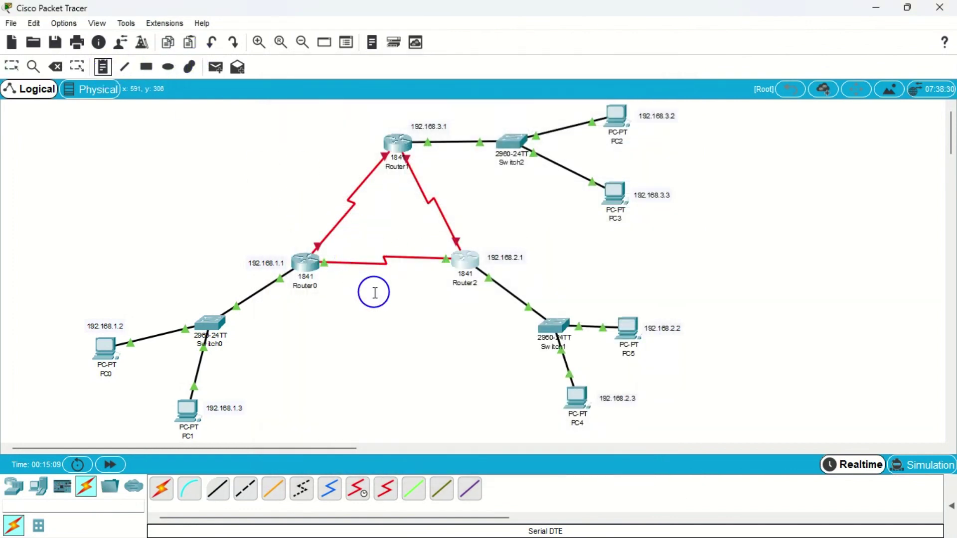
pyautogui.click(365, 280)
pyautogui.write('192.168.1.2')
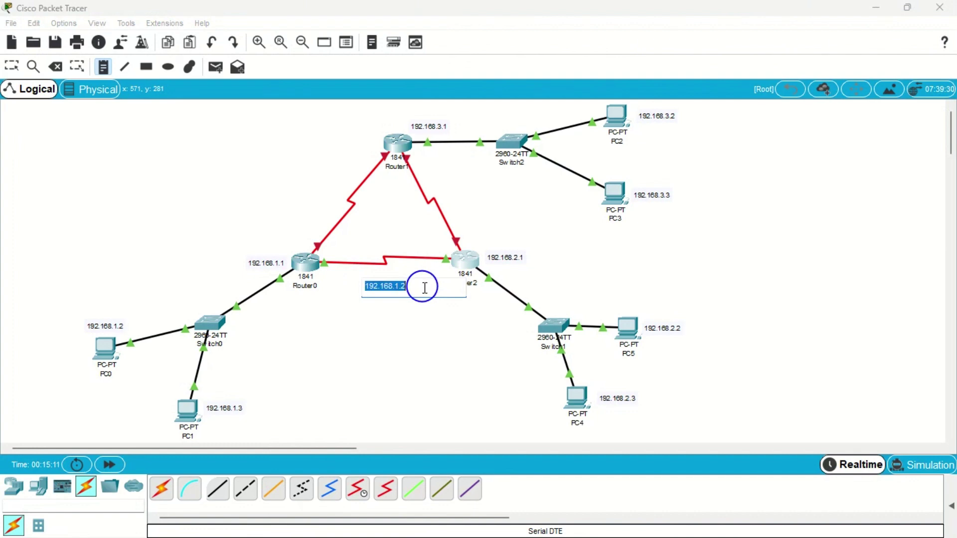
pyautogui.write('10.0.0.1')
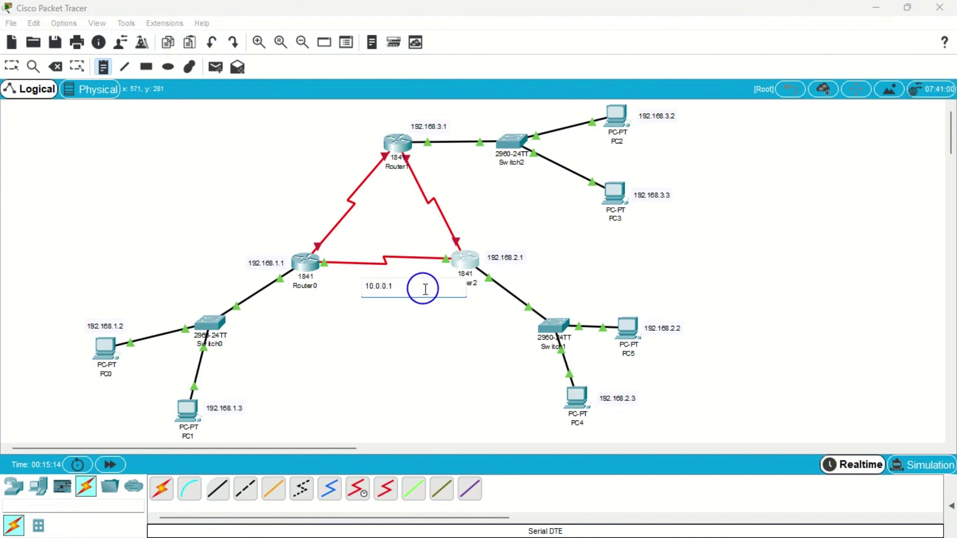
pyautogui.click(393, 315)
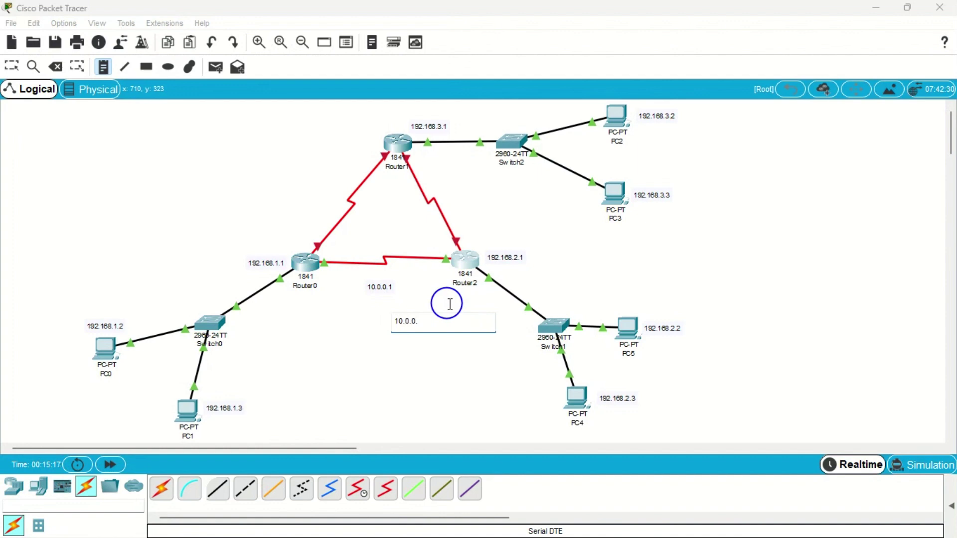
pyautogui.click(12, 66)
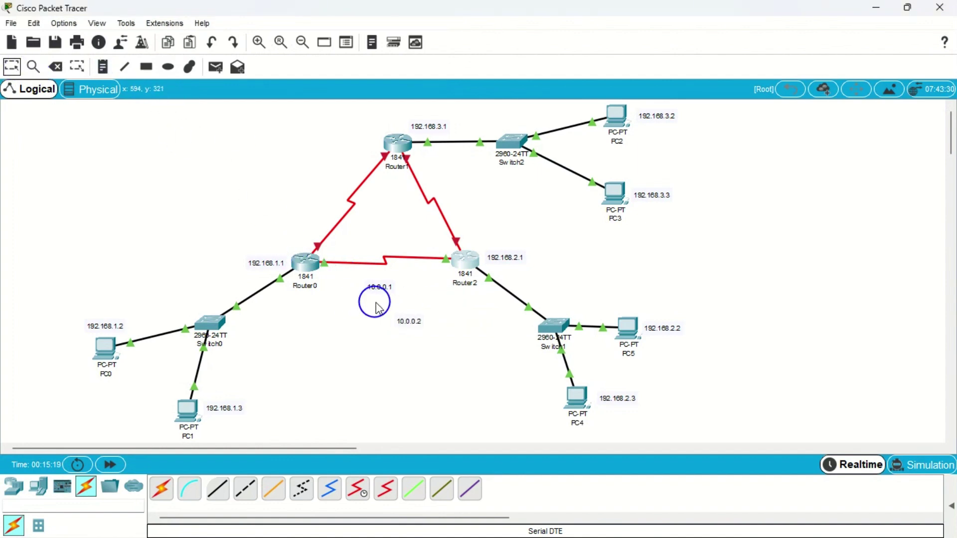
# Move the 10.0.0.1 note beside Router0 and the 10.0.0.2 note beside Router2, under their serial link.
pyautogui.moveTo(378, 296); pyautogui.dragTo(343, 283)
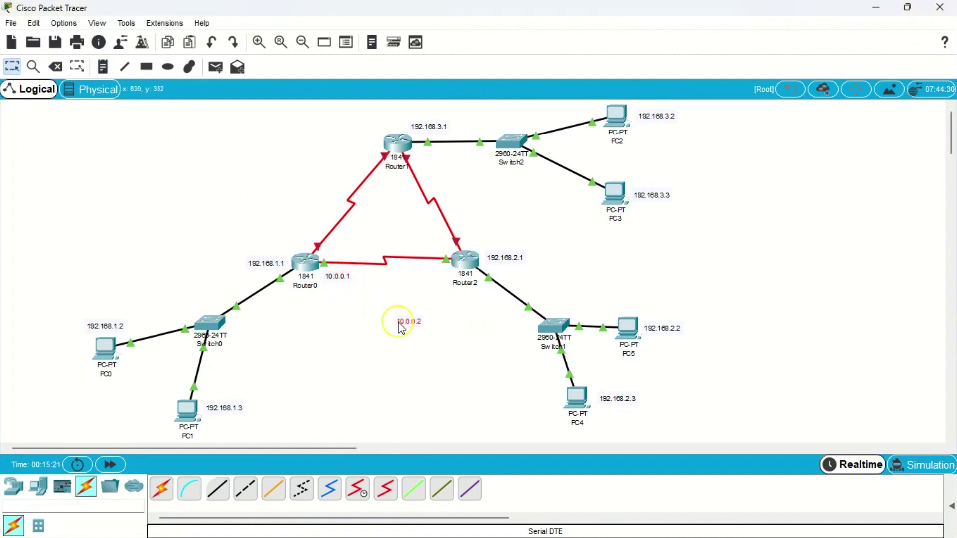
pyautogui.moveTo(400, 327); pyautogui.dragTo(418, 283)
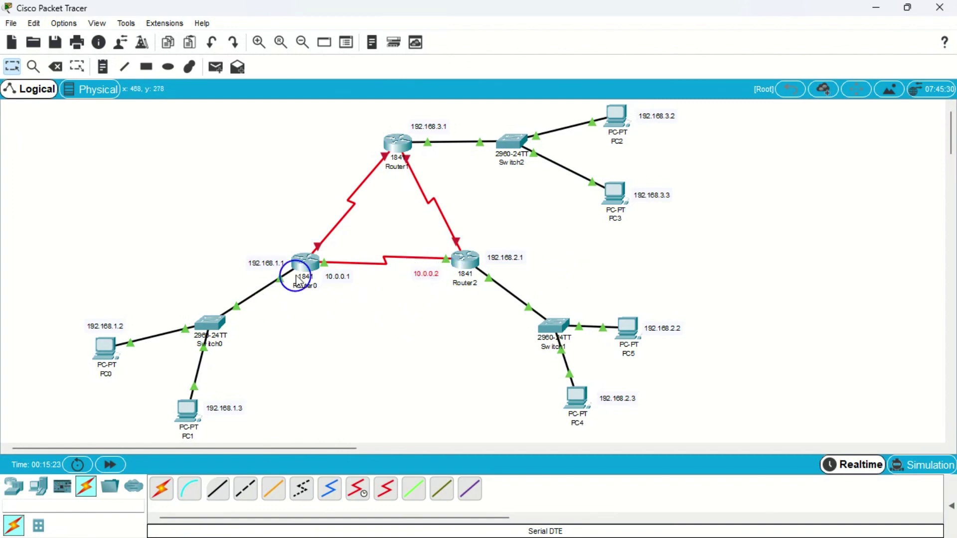
pyautogui.click(418, 341)
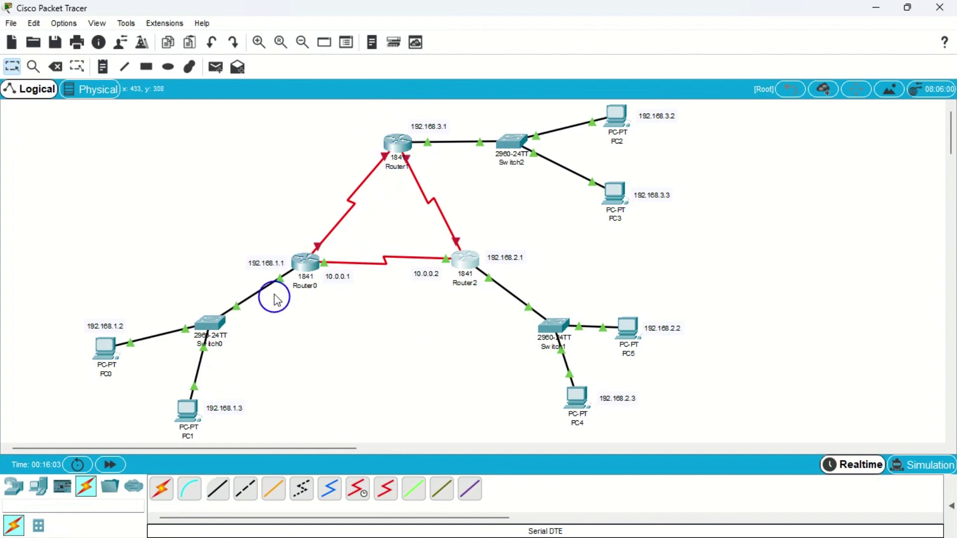
pyautogui.moveTo(298, 149); pyautogui.dragTo(371, 233)
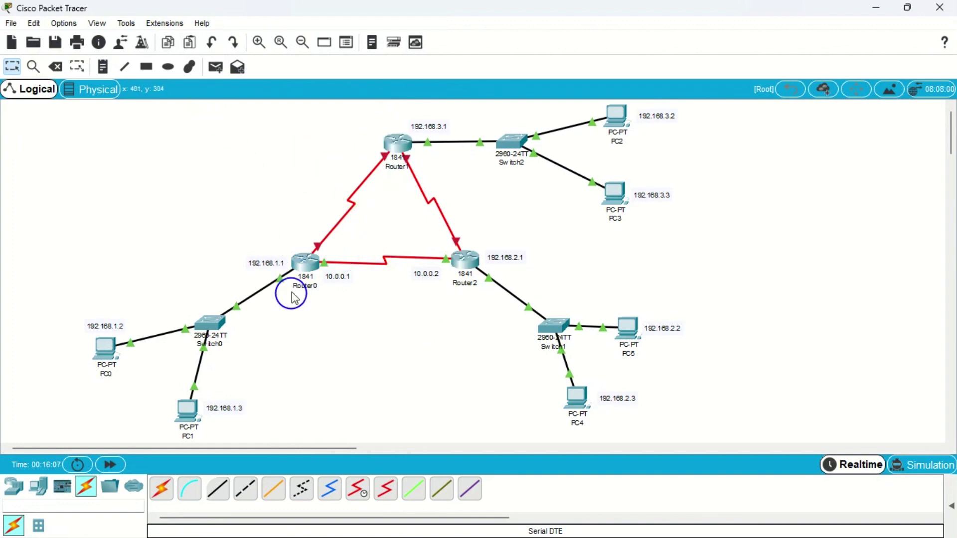
# Turn on Serial0/0/1 of Router0 and give it IP address 11.0.0.1 with subnet mask 255.0.0.0.
pyautogui.click(305, 267)
pyautogui.click(355, 291)
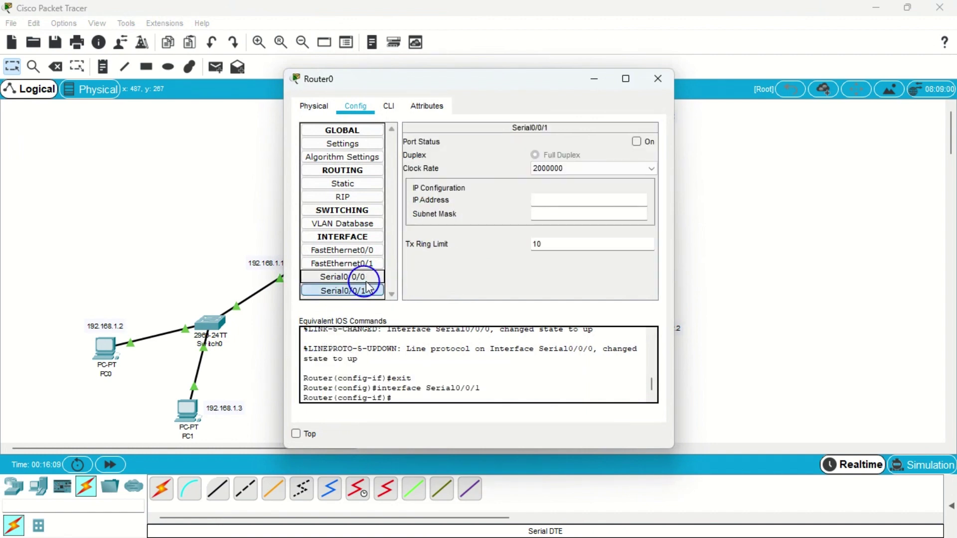
pyautogui.click(636, 142)
pyautogui.moveTo(506, 80); pyautogui.dragTo(674, 74)
pyautogui.click(701, 193)
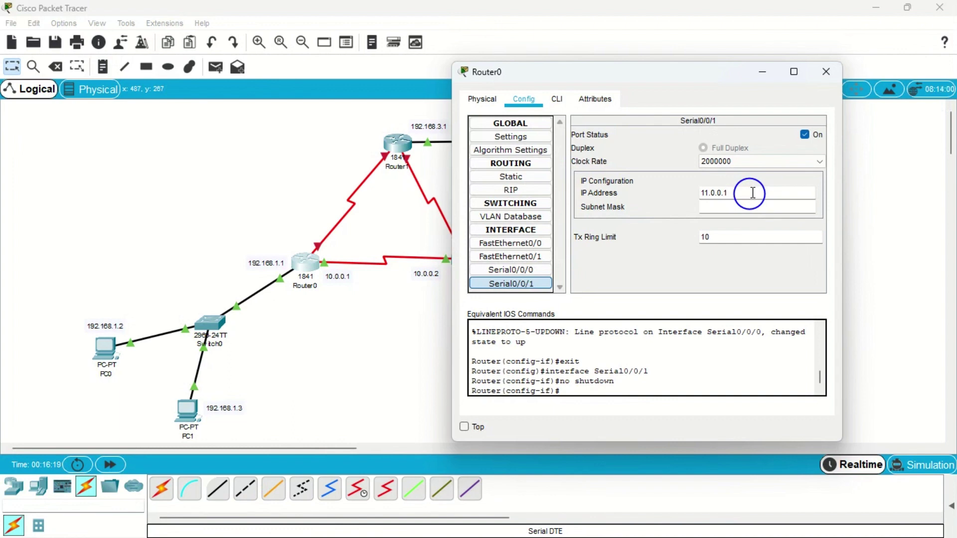
pyautogui.press('Return')
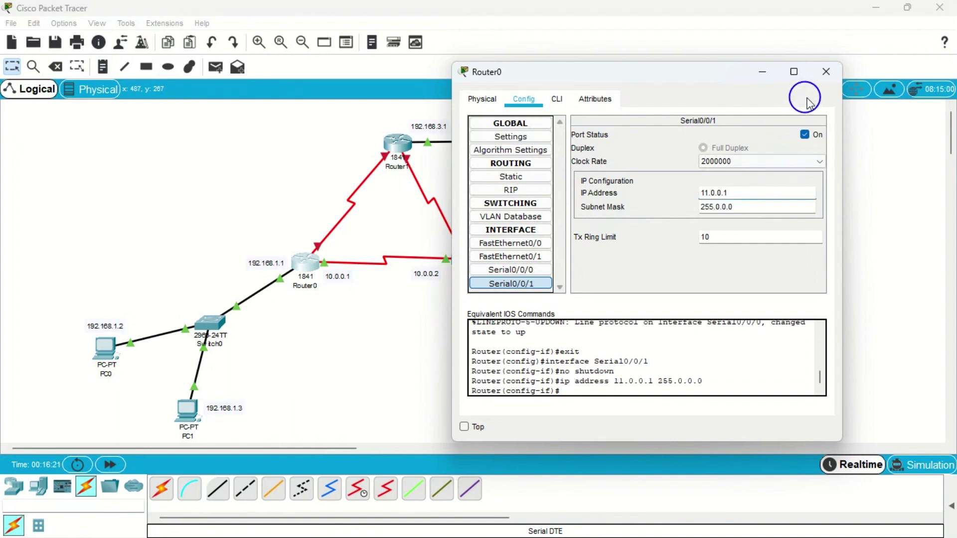
pyautogui.click(826, 72)
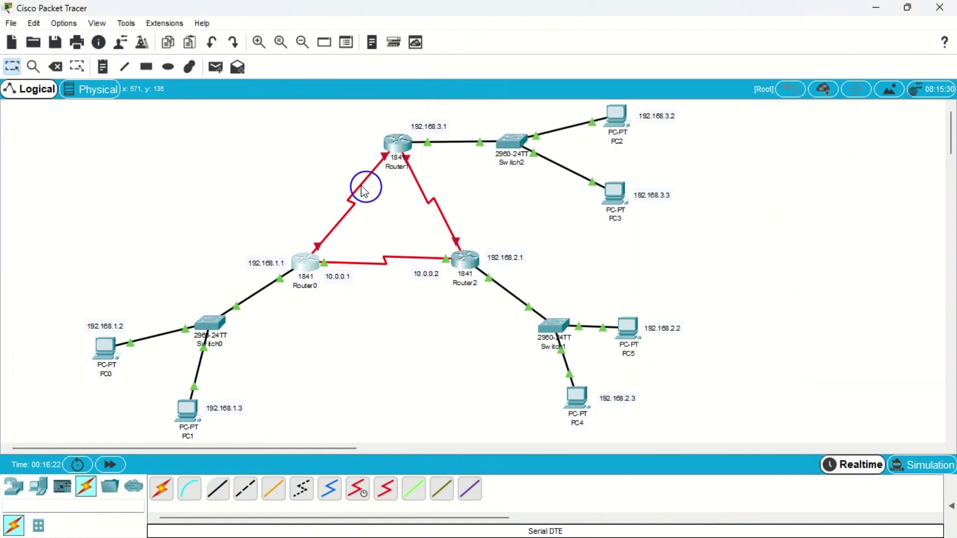
# Turn on Serial0/0/1 of Router1 and give it IP address 11.0.0.2 with subnet mask 255.0.0.0.
pyautogui.click(398, 142)
pyautogui.click(343, 290)
pyautogui.click(636, 142)
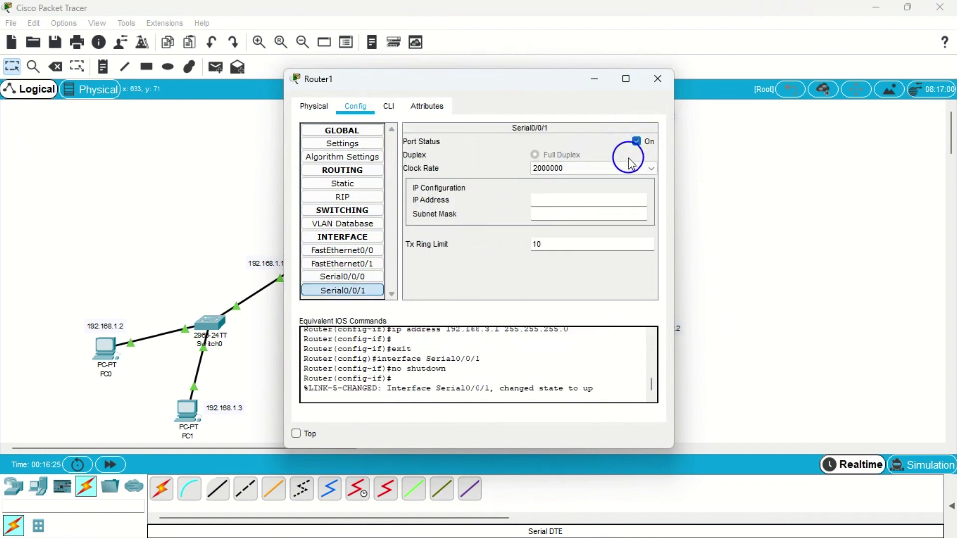
pyautogui.write('11.0.0.1')
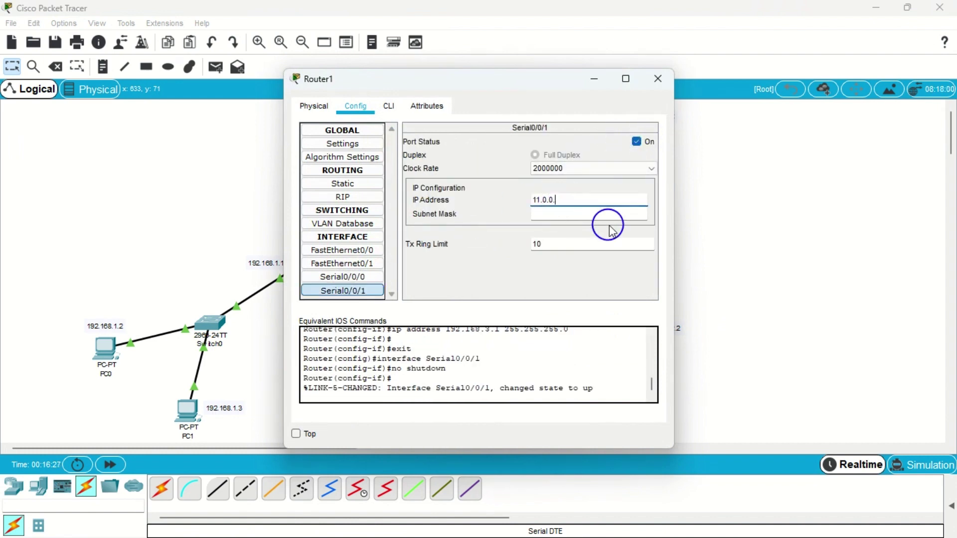
pyautogui.click(608, 217)
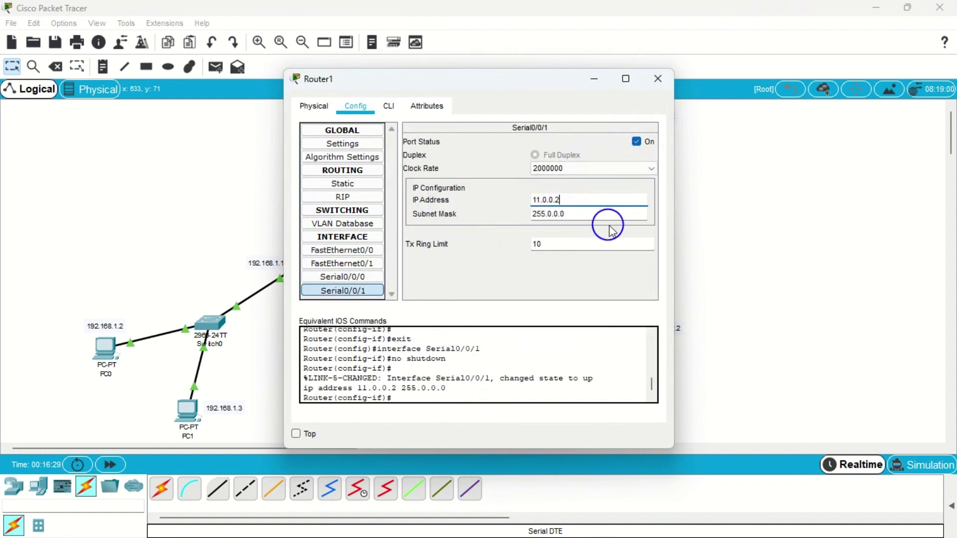
pyautogui.click(658, 79)
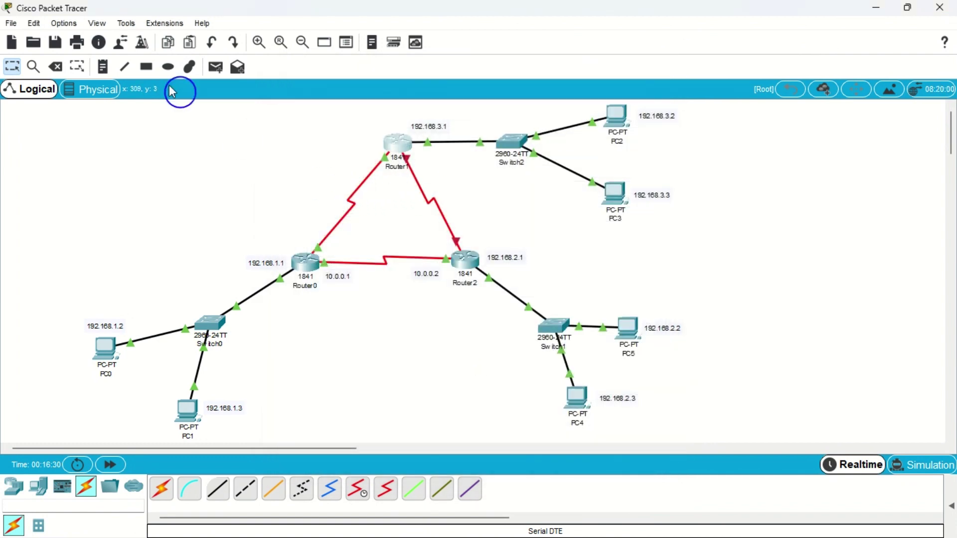
# Label the Router0–Router1 serial link with text notes, placing 11.0.0.1 beside Router0 and 11.0.0.2 beside Router1.
pyautogui.click(103, 66)
pyautogui.click(278, 188)
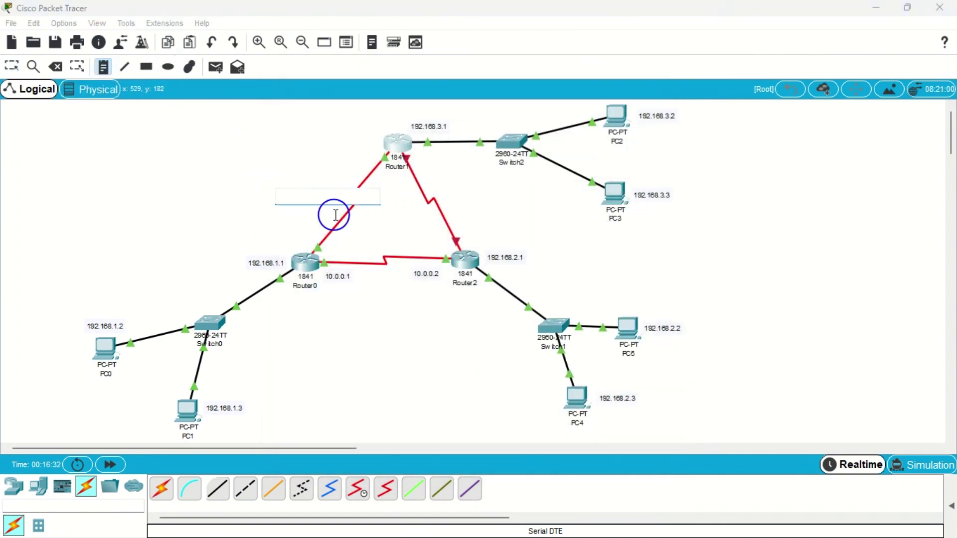
pyautogui.write('11.0.0.1')
pyautogui.click(318, 142)
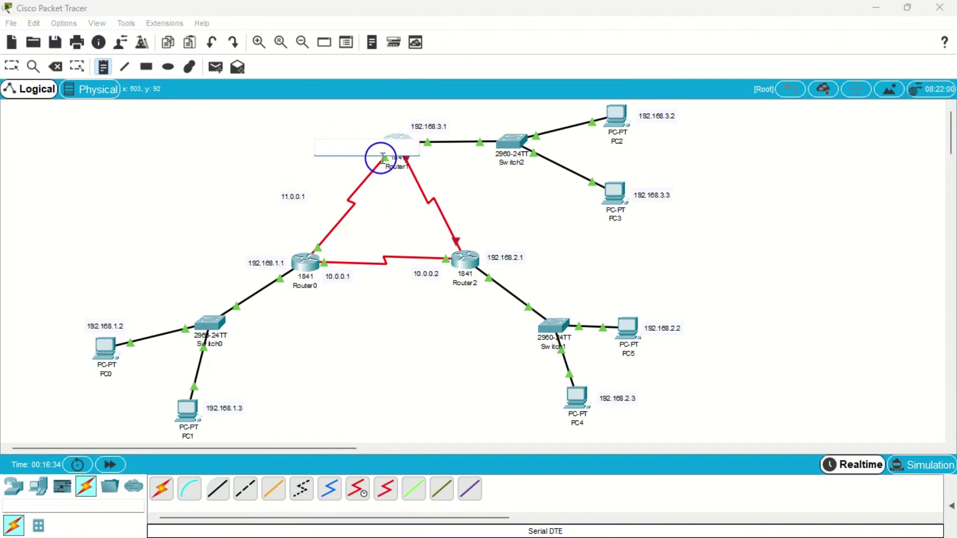
pyautogui.write('11.0.0.1')
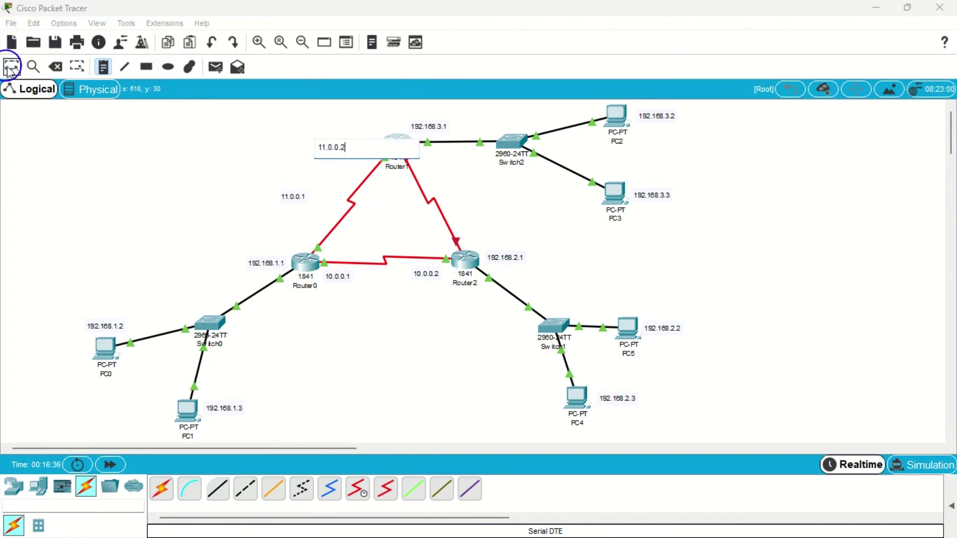
pyautogui.write('2')
pyautogui.click(9, 70)
pyautogui.moveTo(333, 147); pyautogui.dragTo(365, 152)
pyautogui.moveTo(311, 199); pyautogui.dragTo(313, 232)
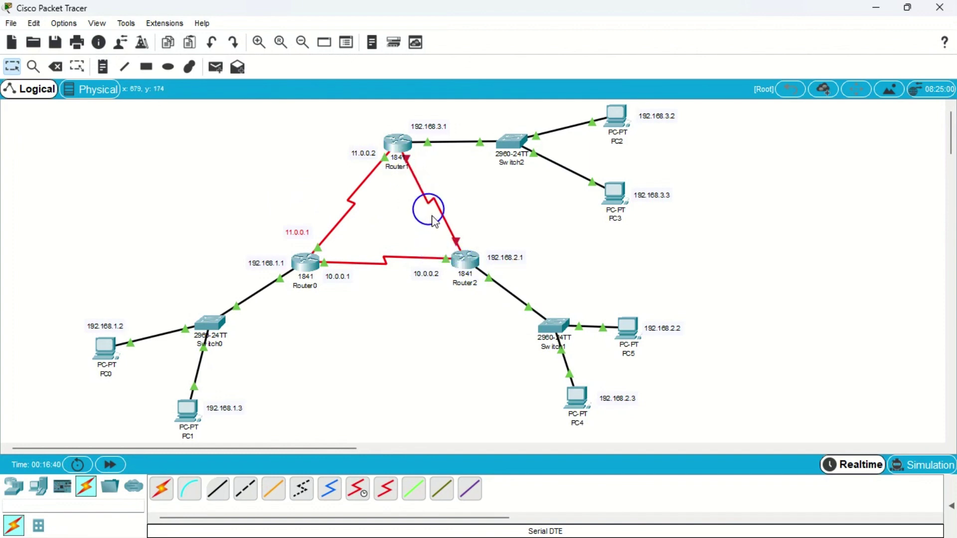
# Turn on Serial0/0/1 of Router2 and give it IP address 12.0.0.1 with subnet mask 255.0.0.0.
pyautogui.click(466, 260)
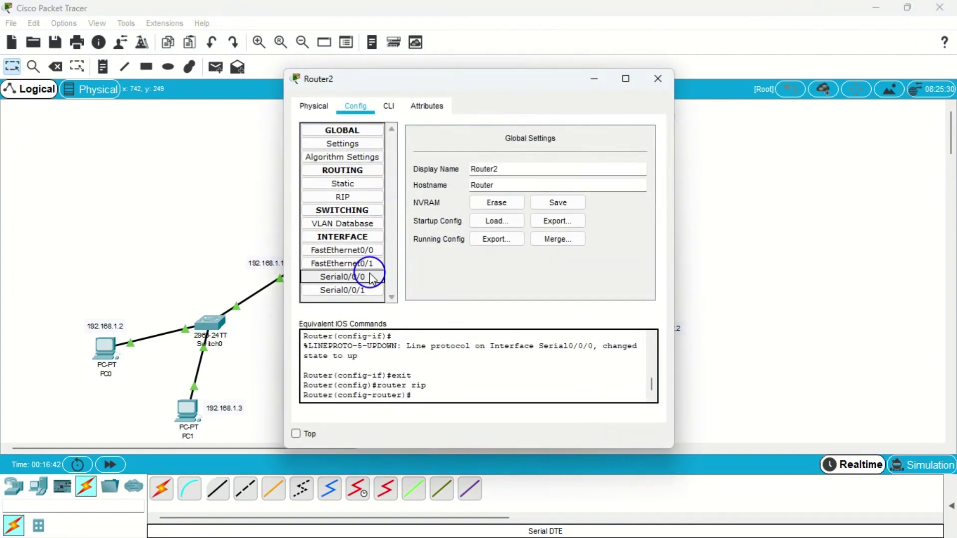
pyautogui.click(365, 290)
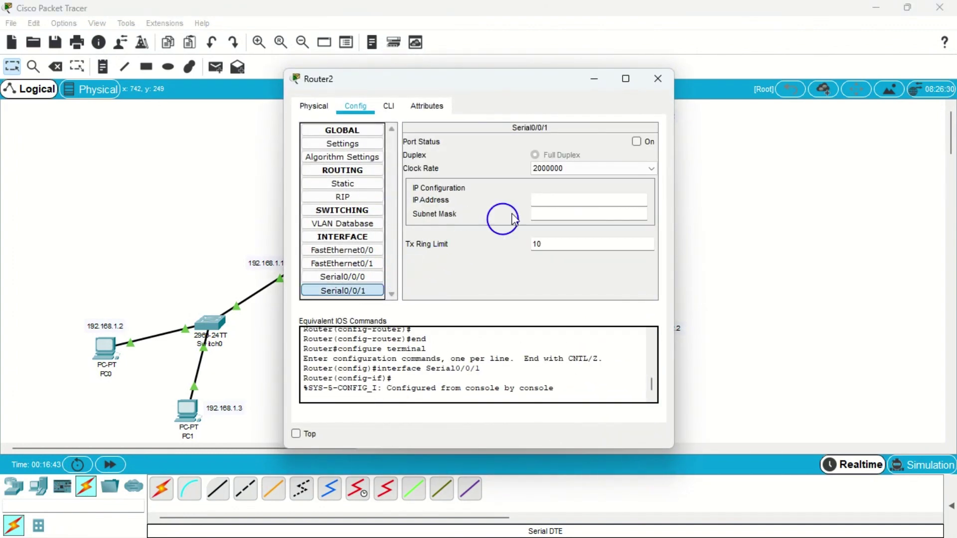
pyautogui.click(637, 142)
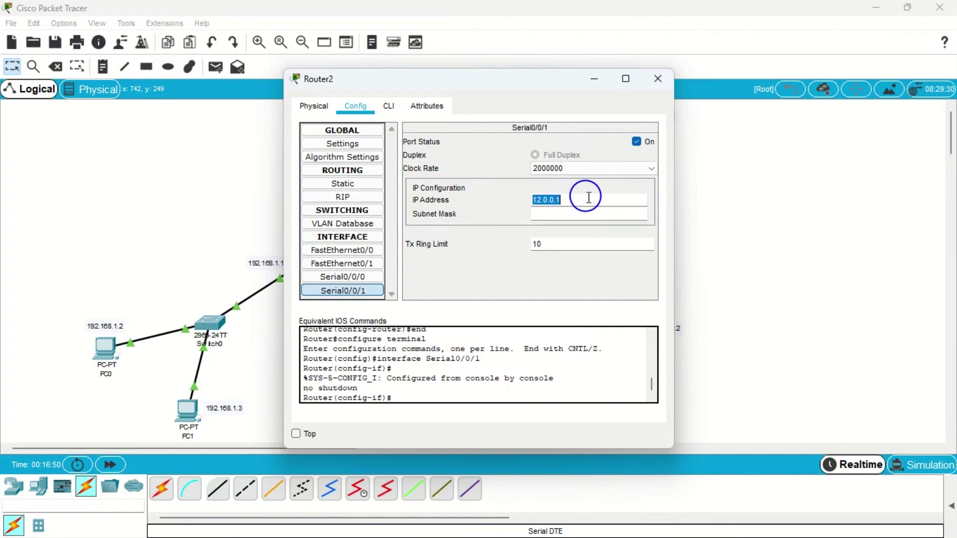
pyautogui.press('Tab')
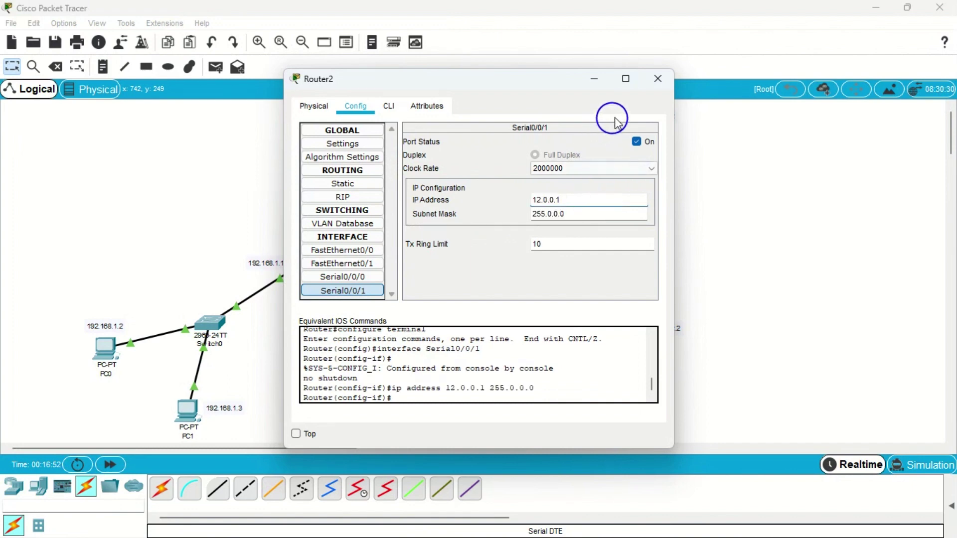
pyautogui.click(658, 79)
# Turn on Serial0/0/0 of Router1 and give it IP address 12.0.0.2 with the default subnet mask.
pyautogui.click(413, 161)
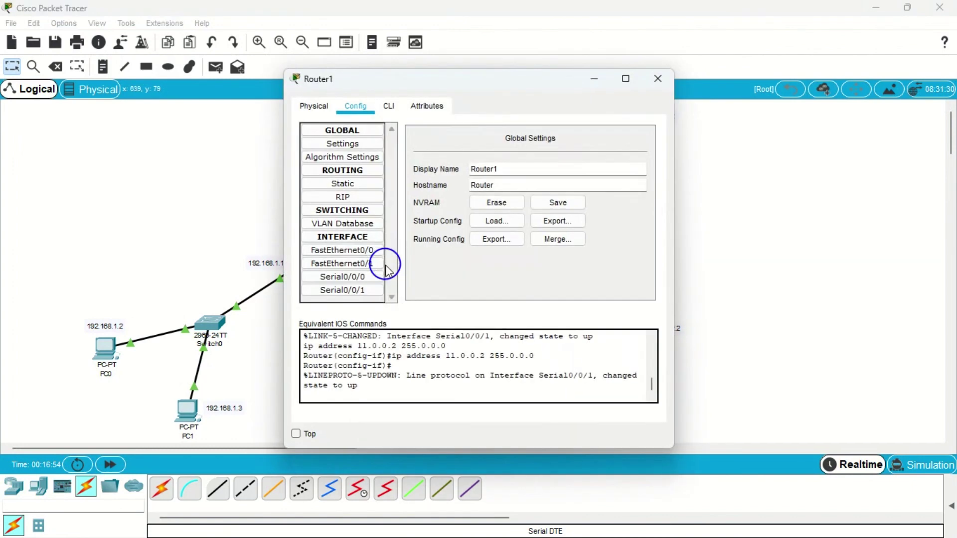
pyautogui.click(339, 292)
pyautogui.click(344, 278)
pyautogui.click(638, 142)
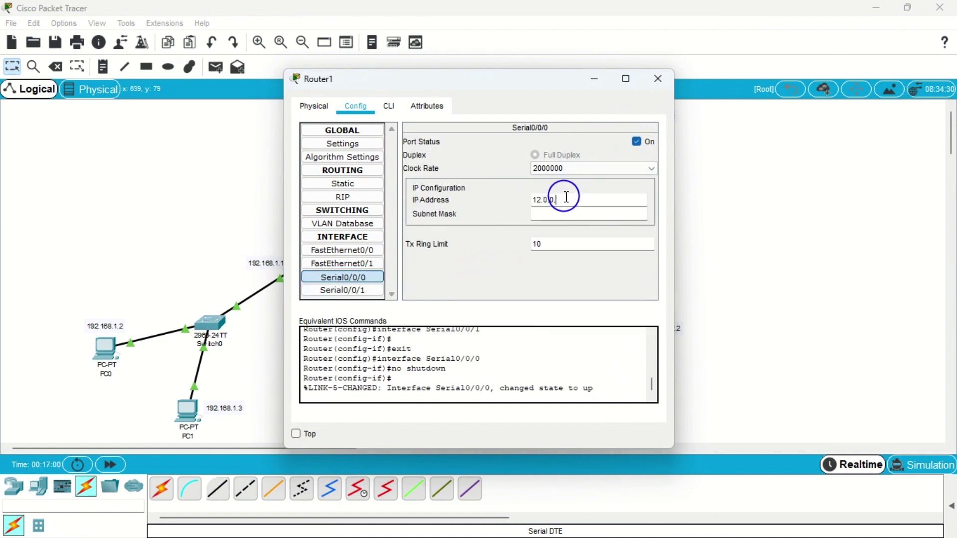
pyautogui.click(567, 197)
pyautogui.write('12.0.0.2')
pyautogui.press('Tab')
pyautogui.click(658, 78)
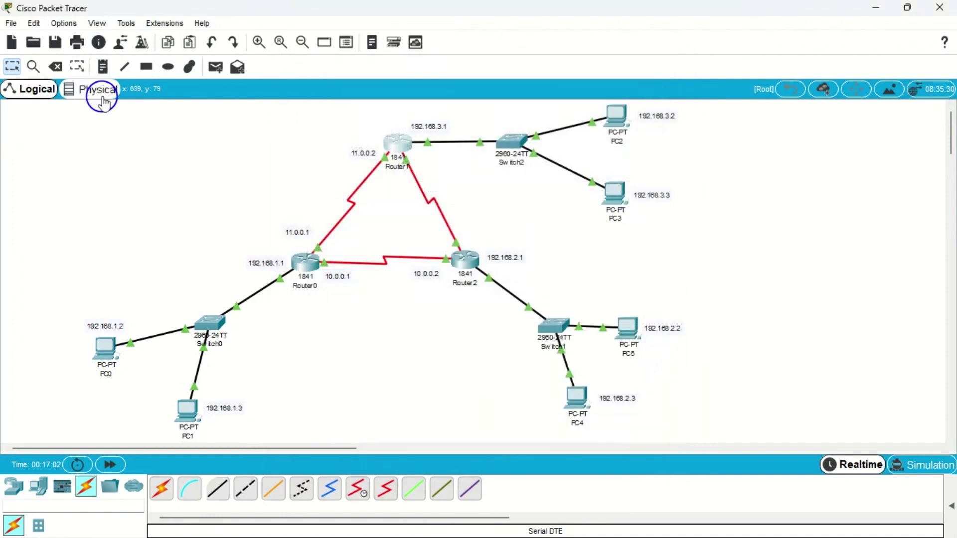
# Label the Router1–Router2 serial link with text notes, placing 12.0.0.2 beside Router1 and 12.0.0.1 beside Router2.
pyautogui.click(102, 67)
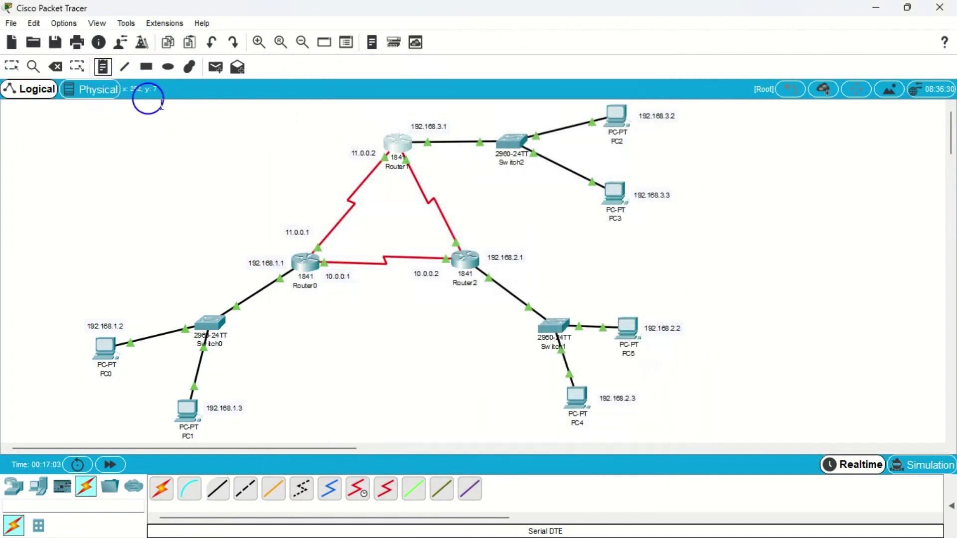
pyautogui.click(437, 168)
pyautogui.write('12.0.0.1')
pyautogui.click(454, 210)
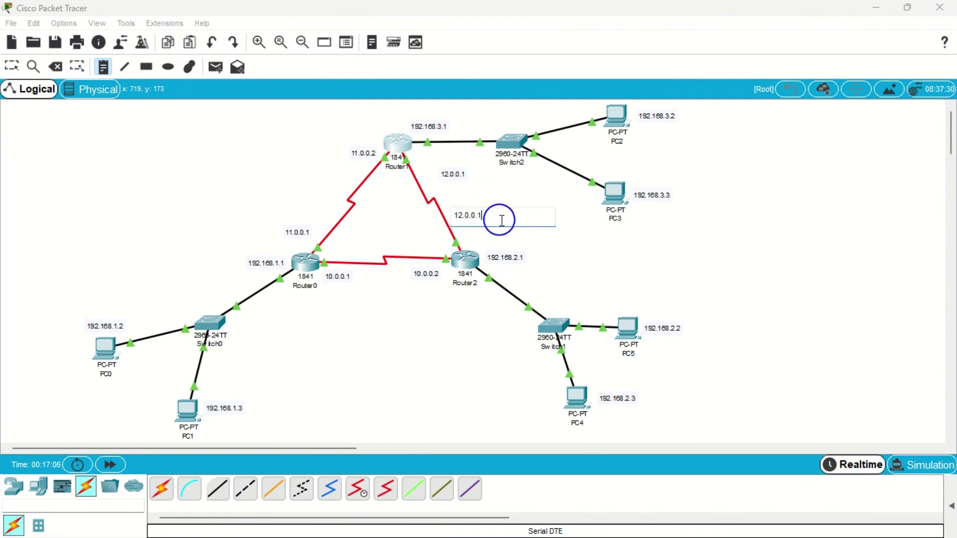
pyautogui.click(11, 66)
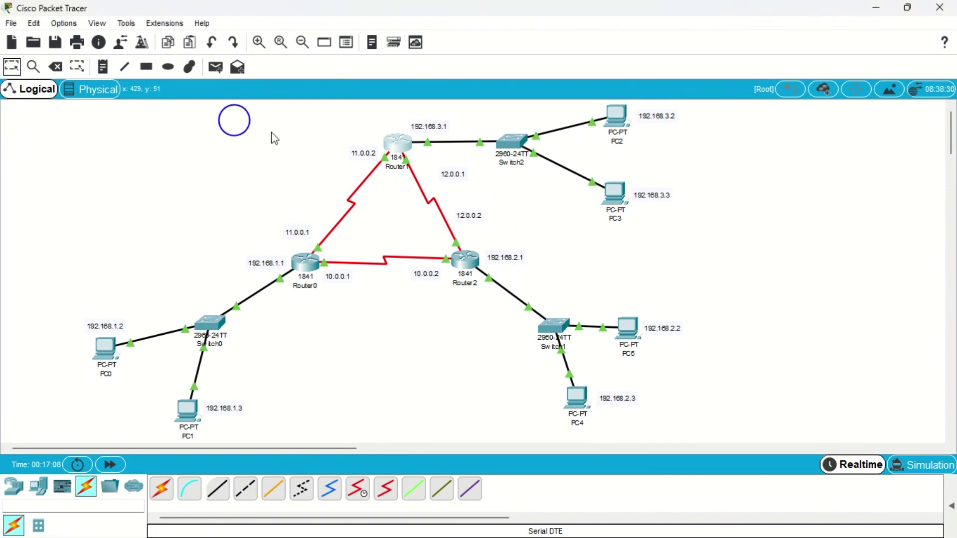
pyautogui.moveTo(454, 211); pyautogui.dragTo(477, 240)
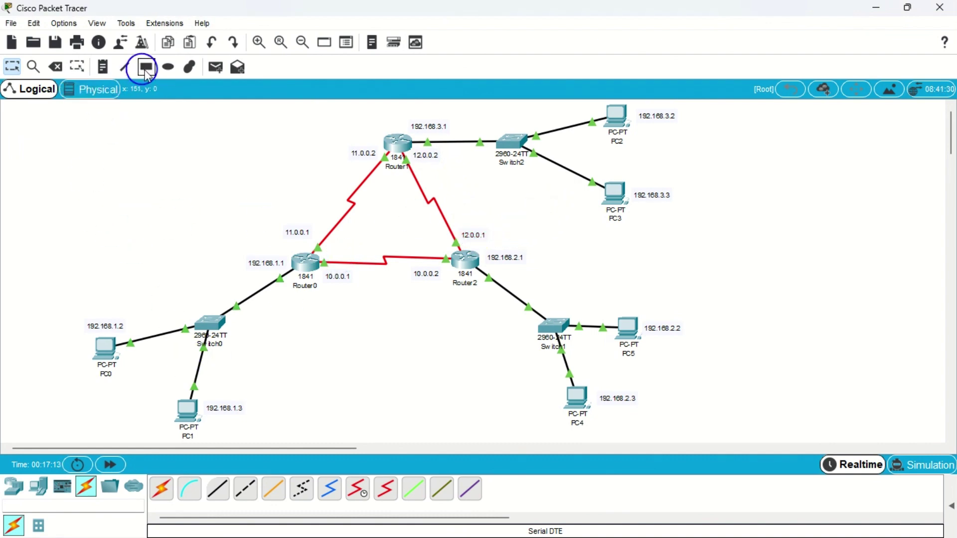
# Send a simple PDU from PC0 to PC5 and show the PDU list to check its status.
pyautogui.click(216, 68)
pyautogui.click(105, 349)
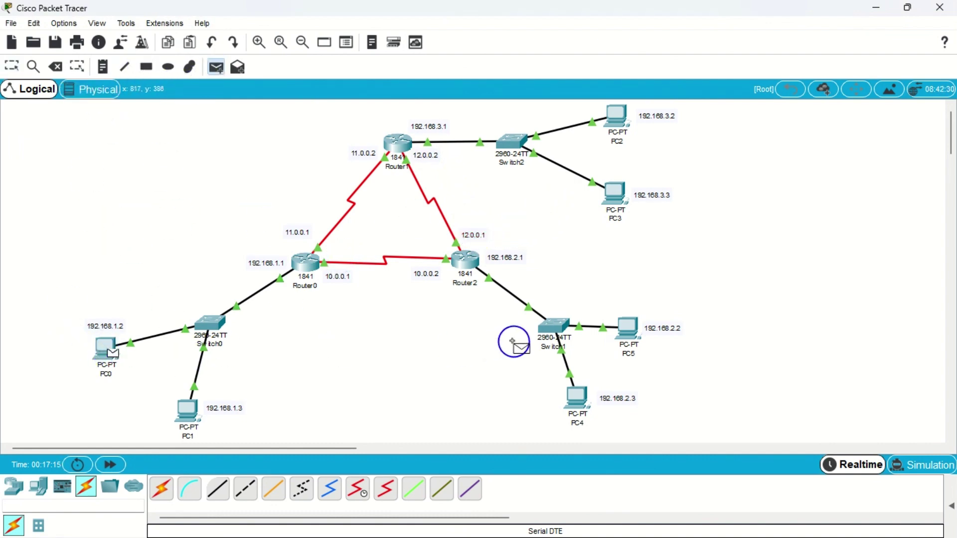
pyautogui.click(620, 325)
pyautogui.click(951, 506)
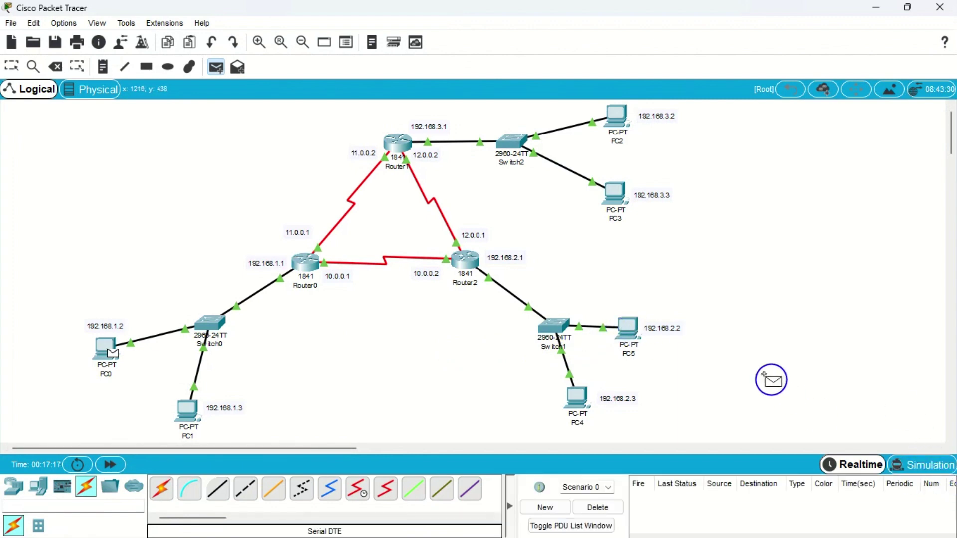
pyautogui.click(630, 330)
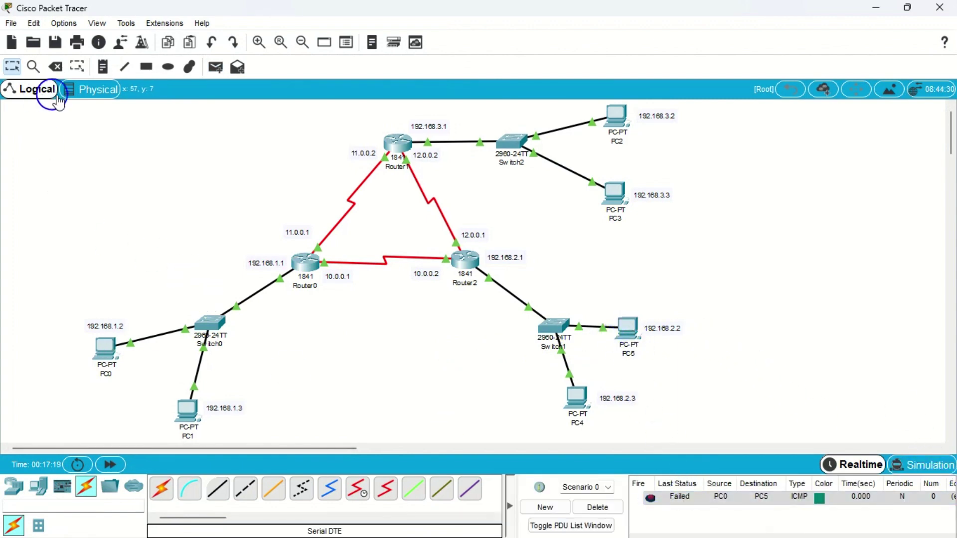
# Send a simple PDU from PC0 to PC2 to test connectivity, and delete the test scenario.
pyautogui.click(216, 67)
pyautogui.click(102, 347)
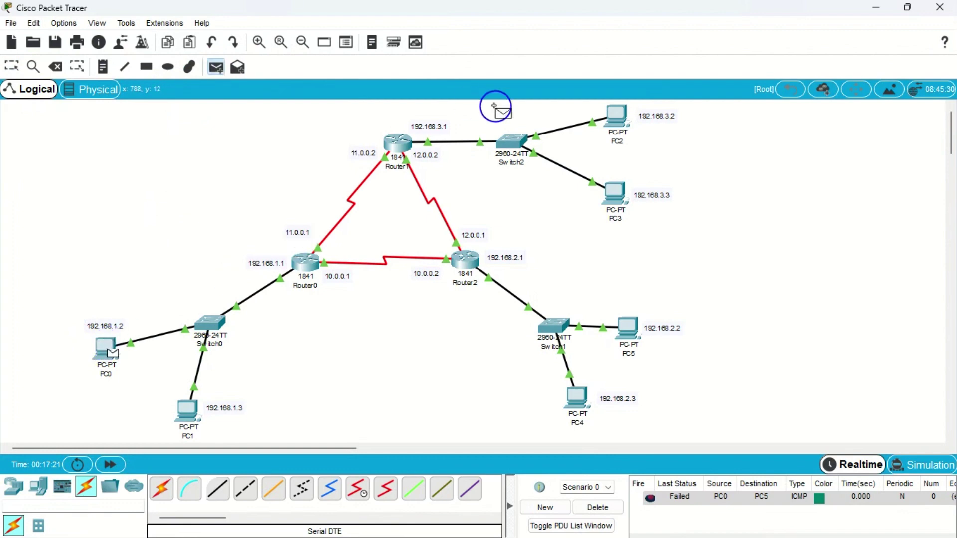
pyautogui.click(615, 118)
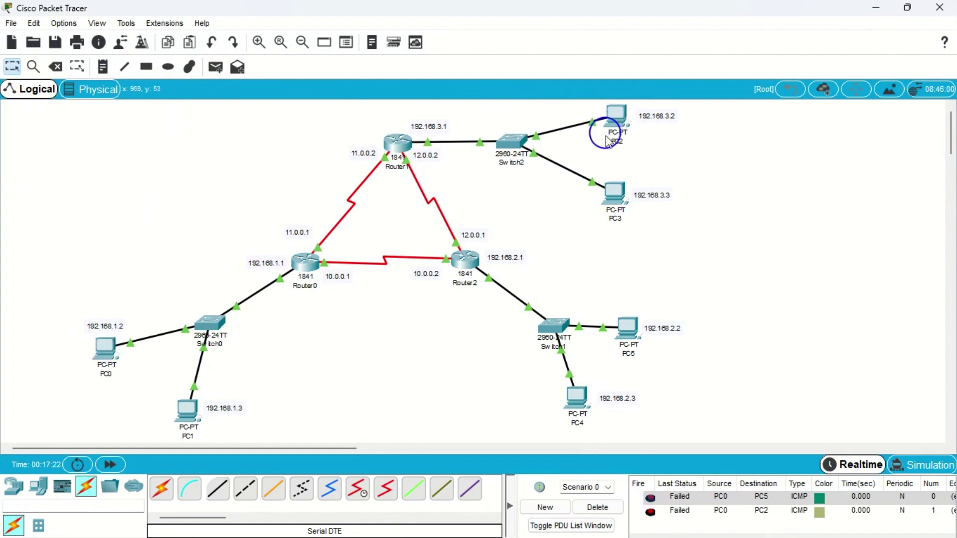
pyautogui.click(596, 509)
# Set up RIP routing on Router0 with the networks 192.168.1.0, 10.0.0.0 and 192.168.2.0, and close its configuration.
pyautogui.click(309, 268)
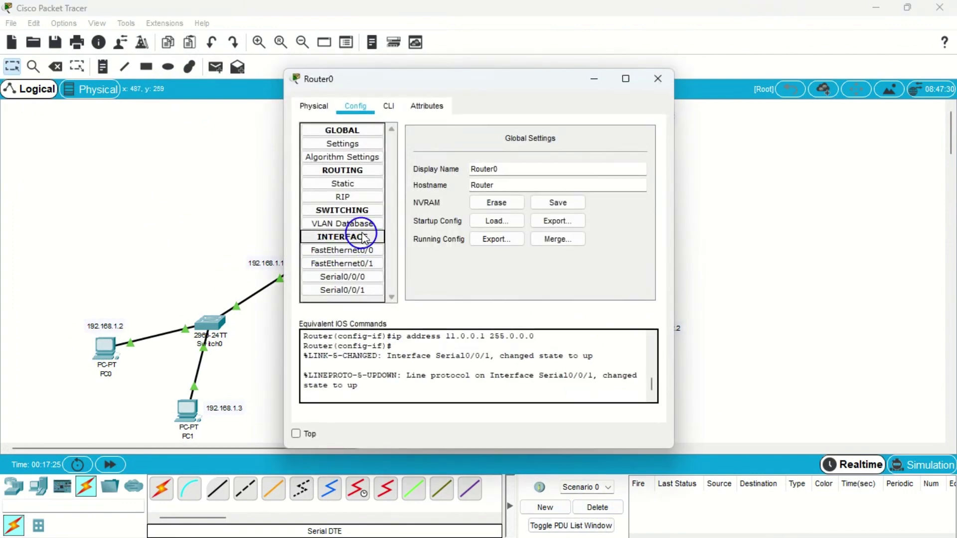
pyautogui.click(351, 196)
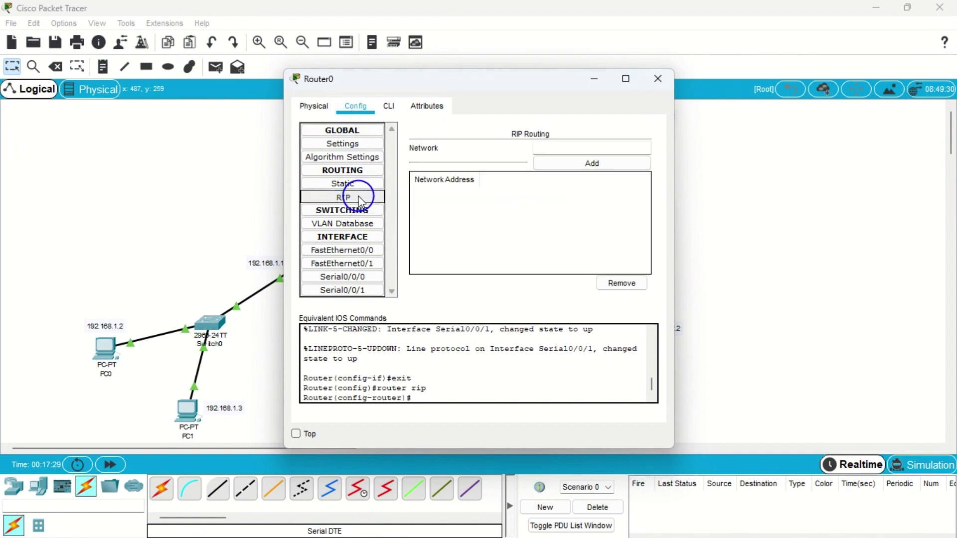
pyautogui.click(581, 145)
pyautogui.moveTo(514, 84); pyautogui.dragTo(721, 70)
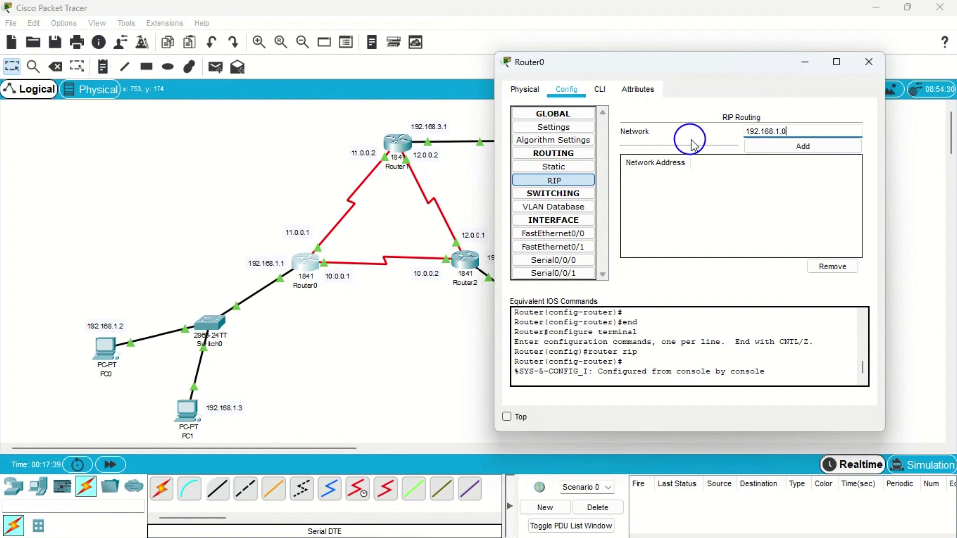
pyautogui.click(775, 150)
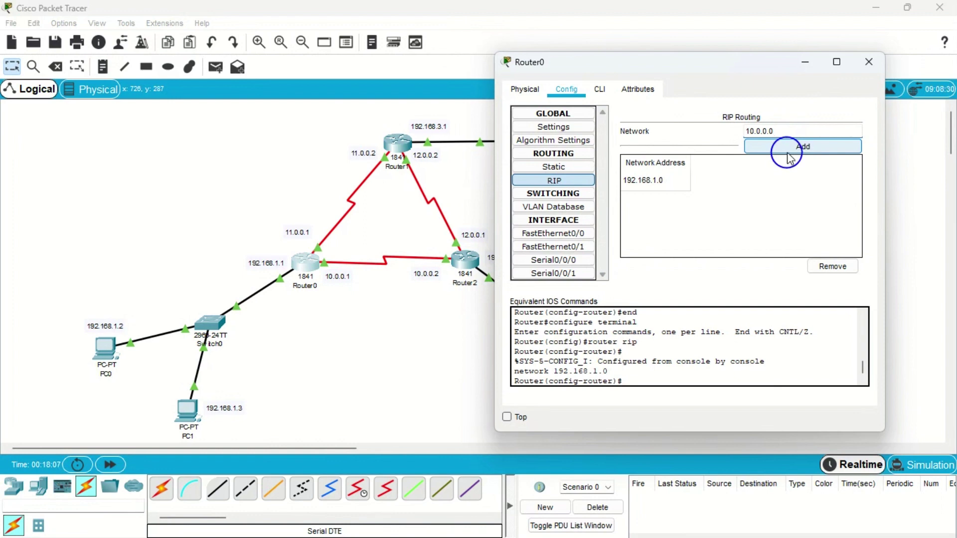
pyautogui.click(786, 153)
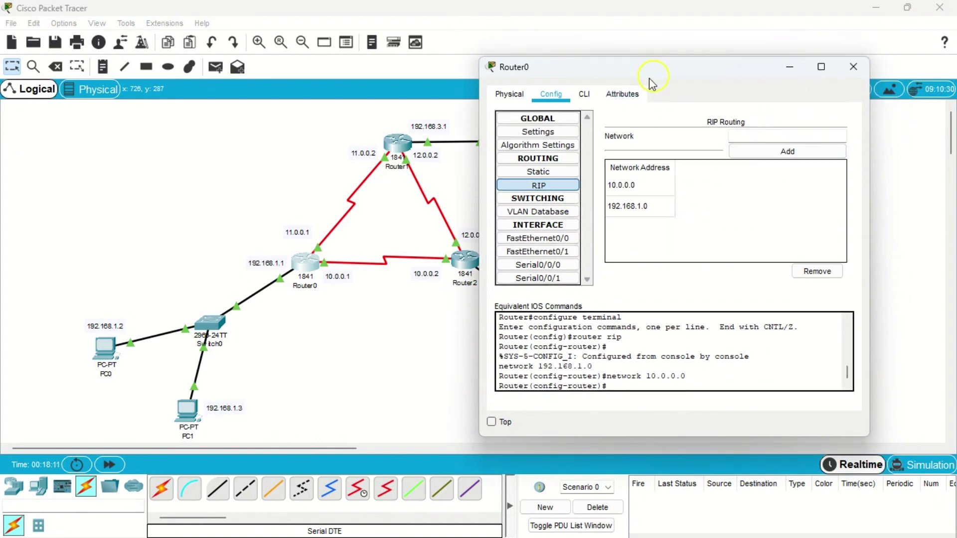
pyautogui.moveTo(673, 71); pyautogui.dragTo(178, 88)
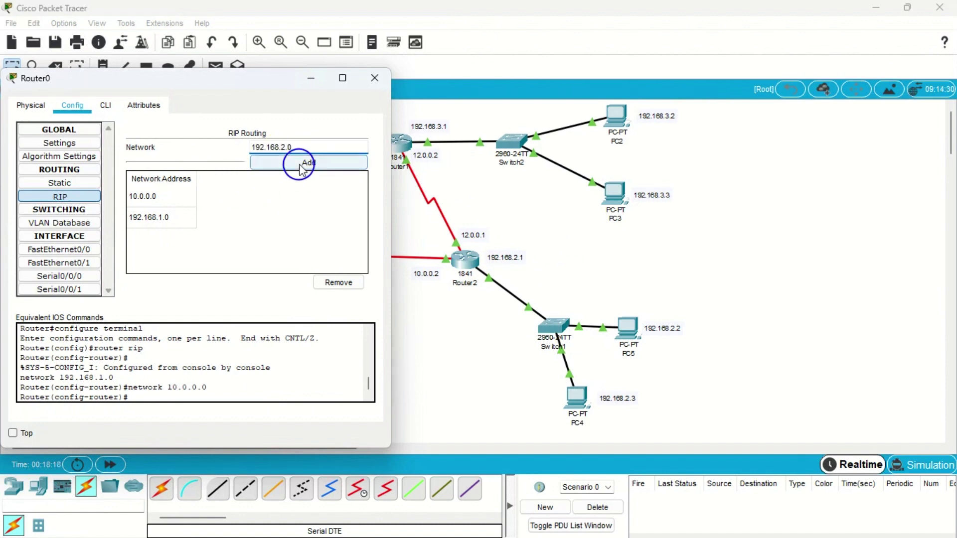
pyautogui.click(299, 162)
pyautogui.click(375, 78)
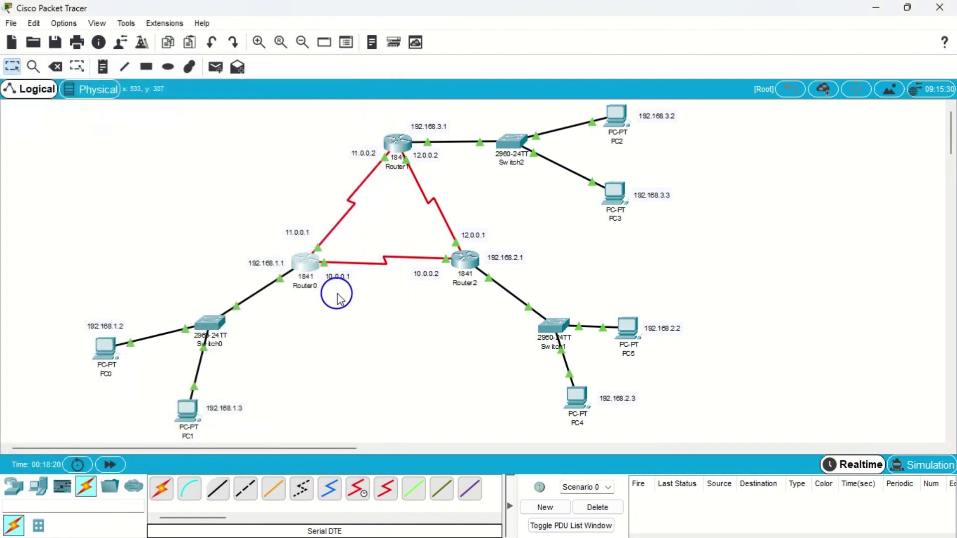
# Set up RIP routing on Router2 with the networks 192.168.1.0, 10.0.0.0 and 192.168.2.0, and close its configuration.
pyautogui.click(465, 260)
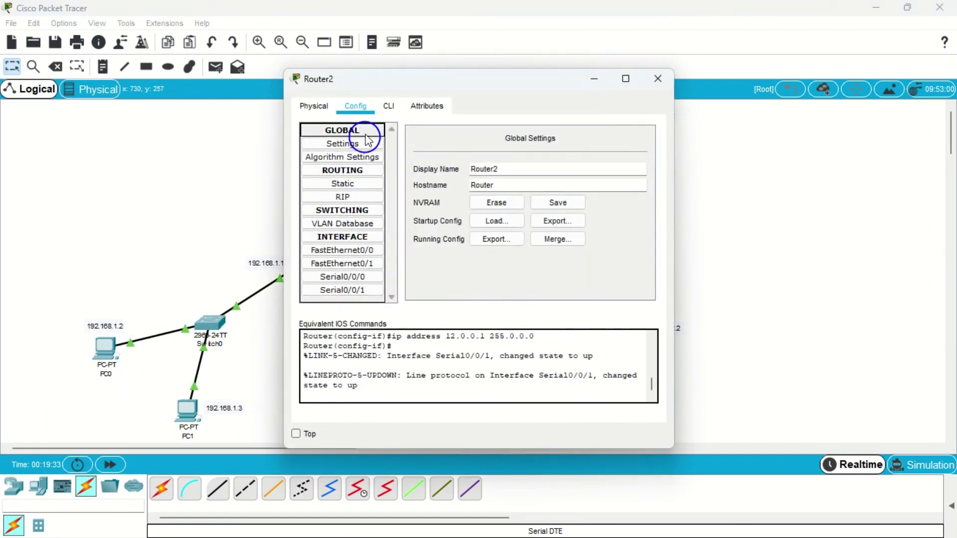
pyautogui.click(349, 198)
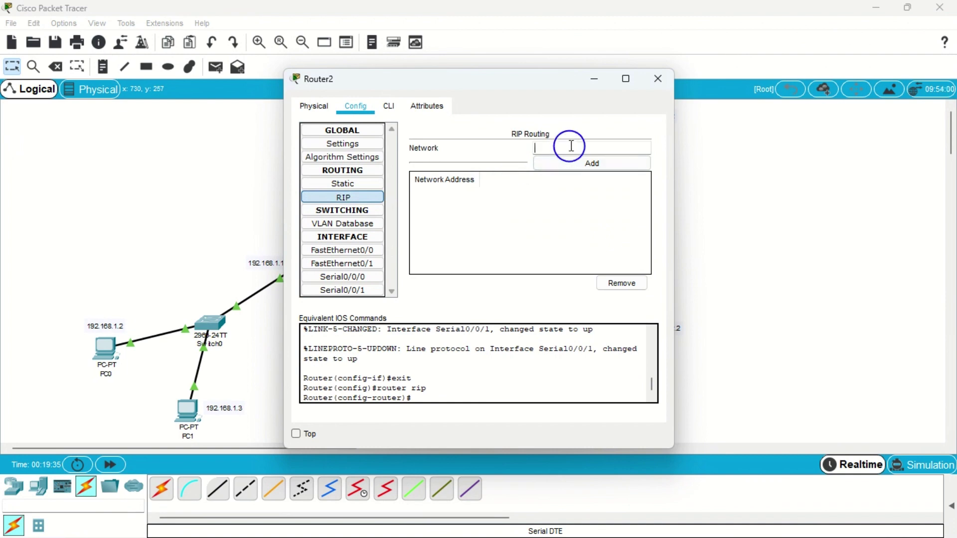
pyautogui.moveTo(508, 89); pyautogui.dragTo(714, 68)
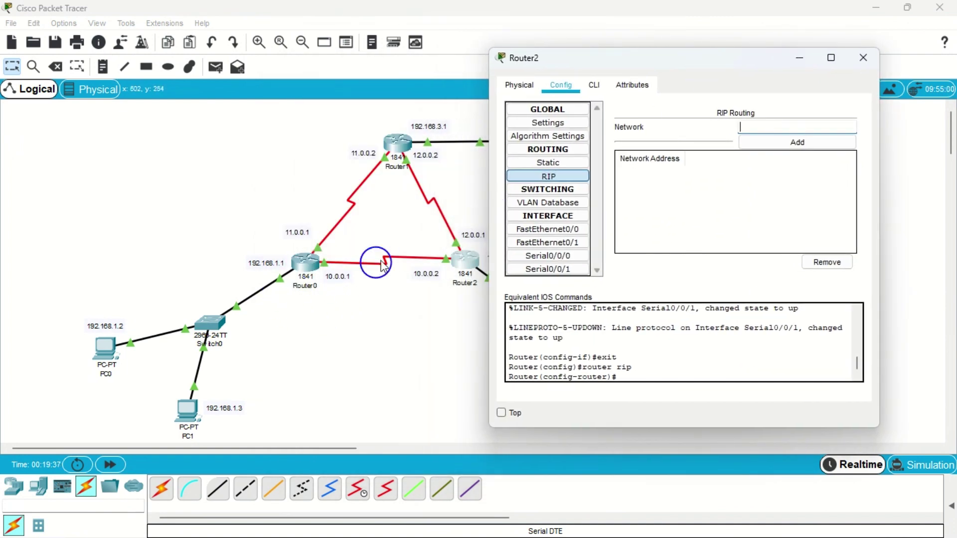
pyautogui.click(769, 124)
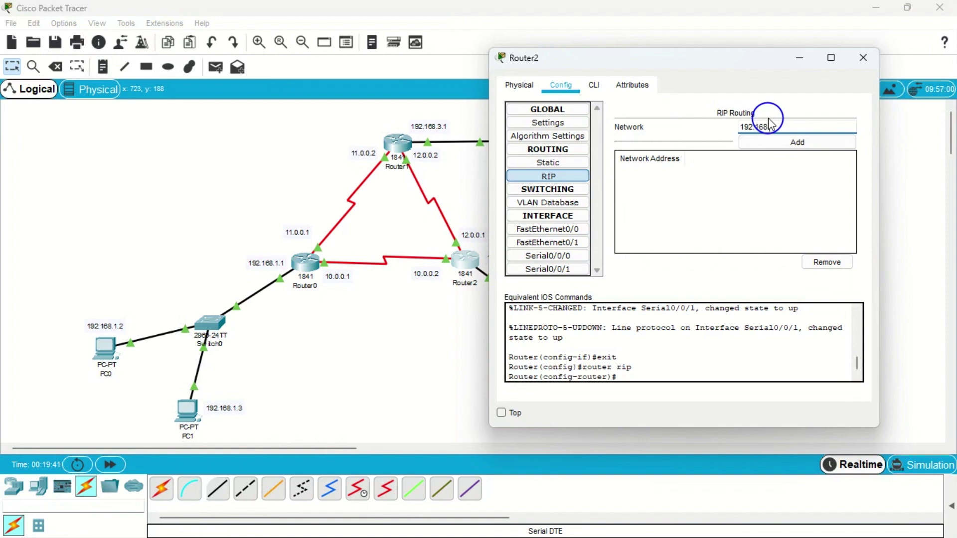
pyautogui.press('Return')
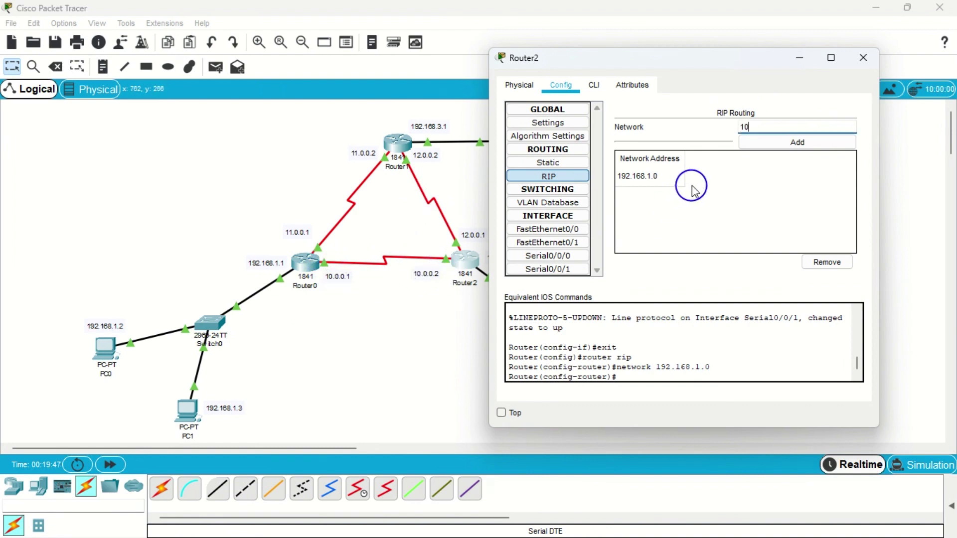
pyautogui.click(748, 142)
pyautogui.moveTo(652, 74); pyautogui.dragTo(707, 65)
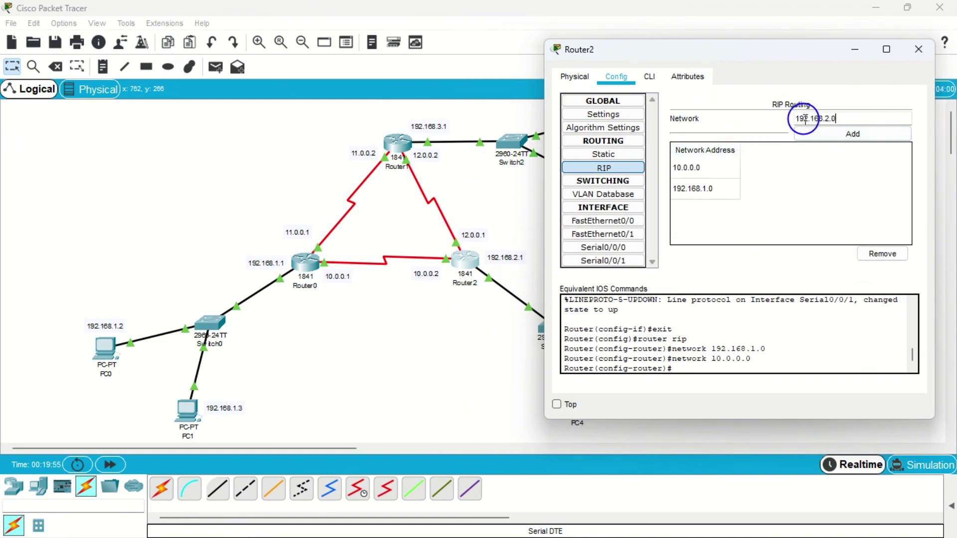
pyautogui.click(847, 134)
pyautogui.click(918, 50)
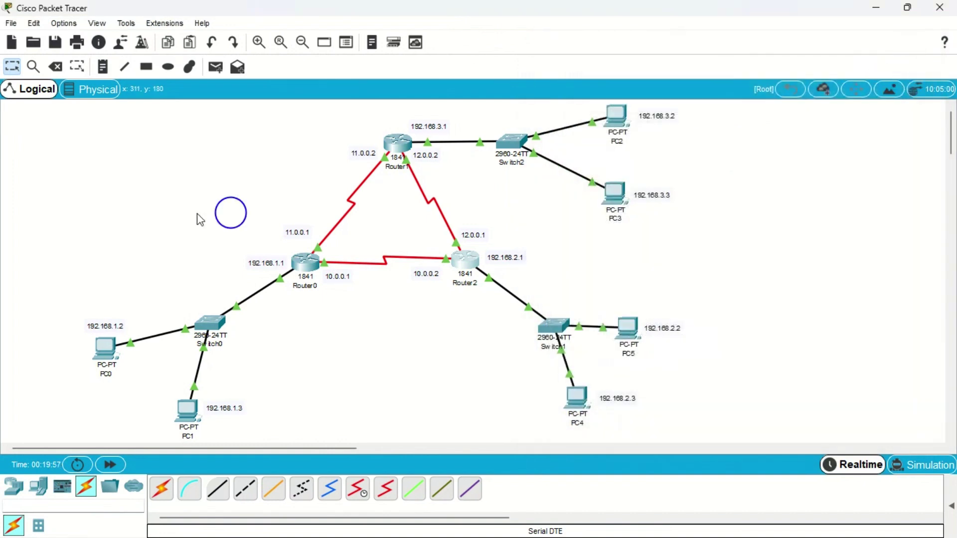
# Send a simple PDU from PC0 to PC5 twice, showing the PDU list to check the delivery status.
pyautogui.click(106, 349)
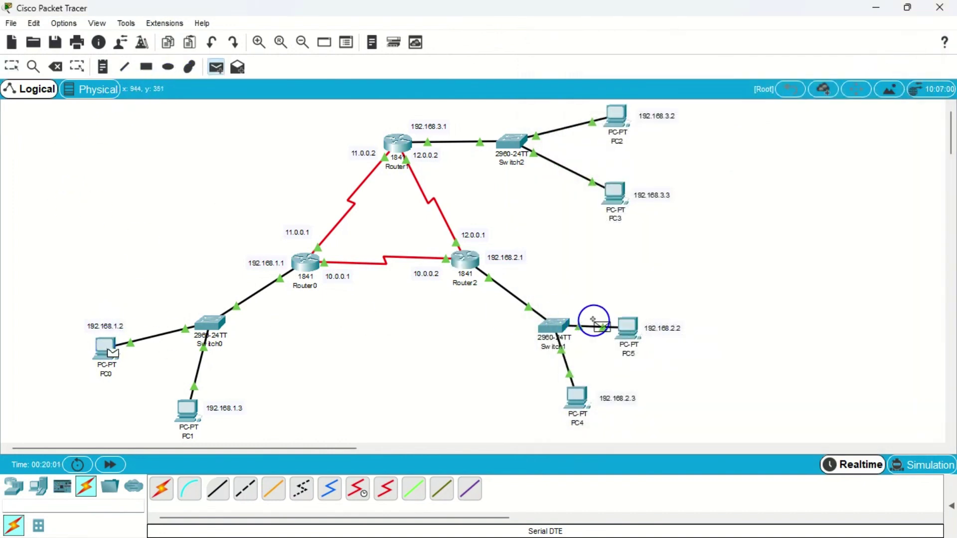
pyautogui.click(626, 325)
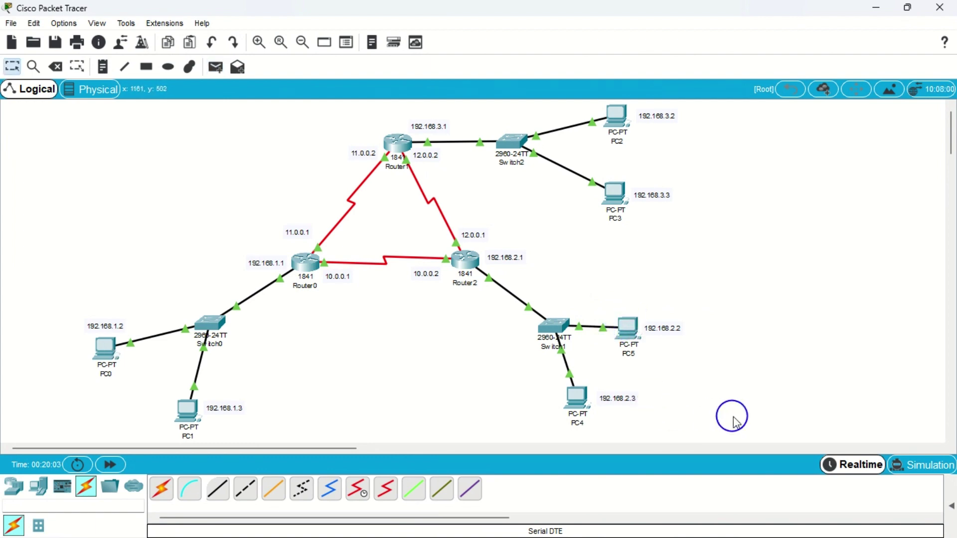
pyautogui.click(951, 506)
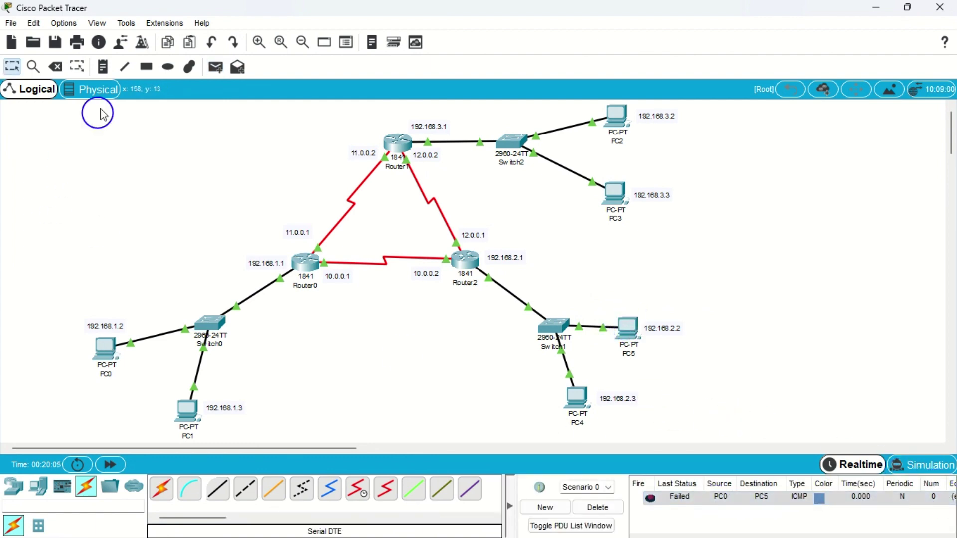
pyautogui.click(216, 66)
pyautogui.click(113, 349)
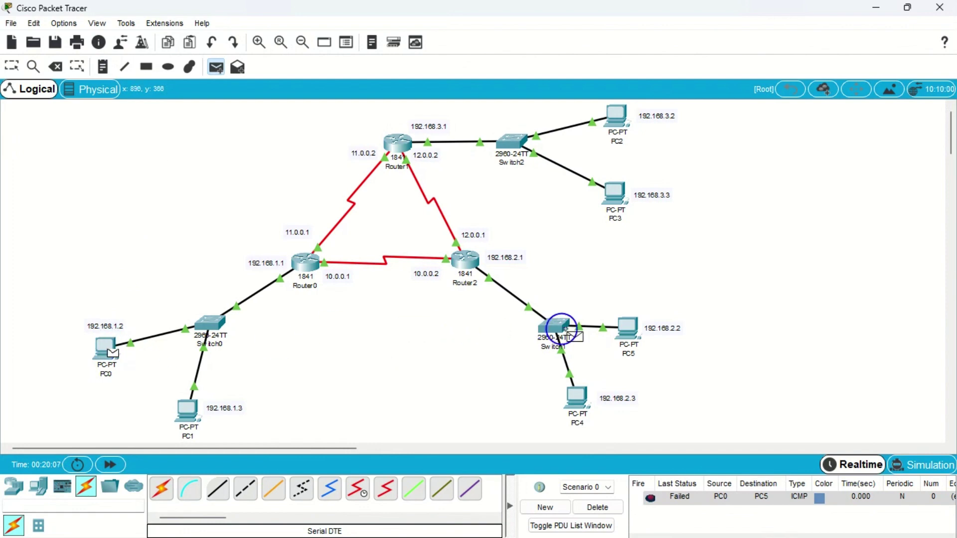
pyautogui.click(630, 329)
pyautogui.click(696, 498)
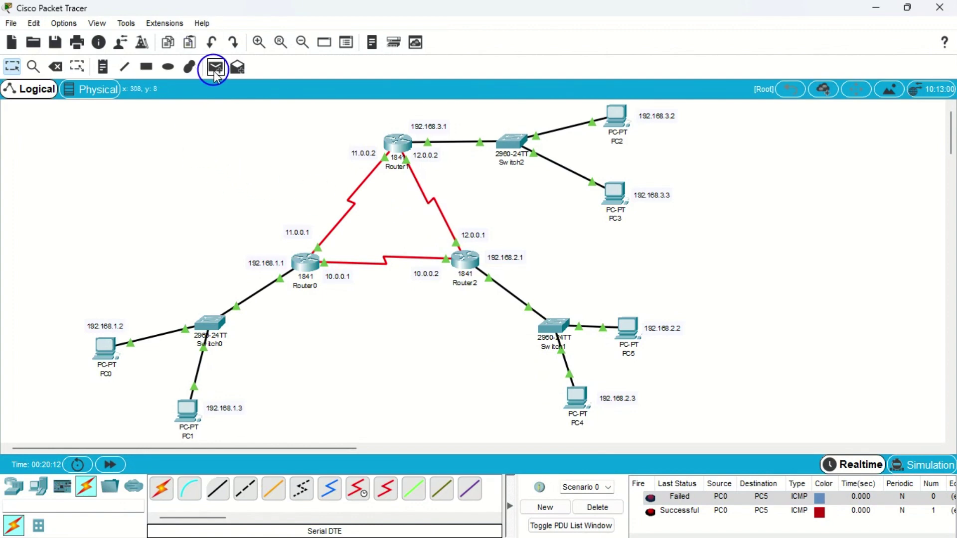
# Send a simple PDU from PC1 to PC5 and check its status in the PDU list.
pyautogui.click(217, 67)
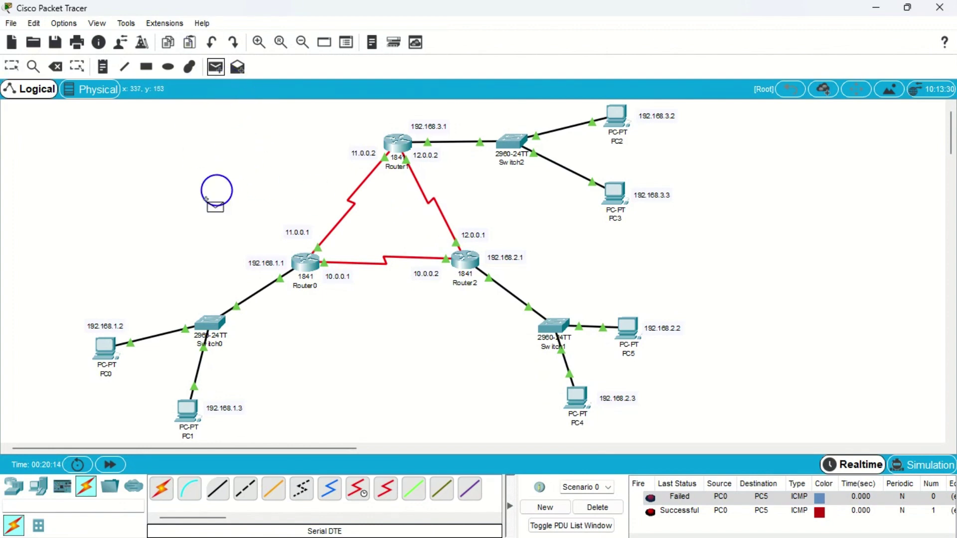
pyautogui.click(188, 408)
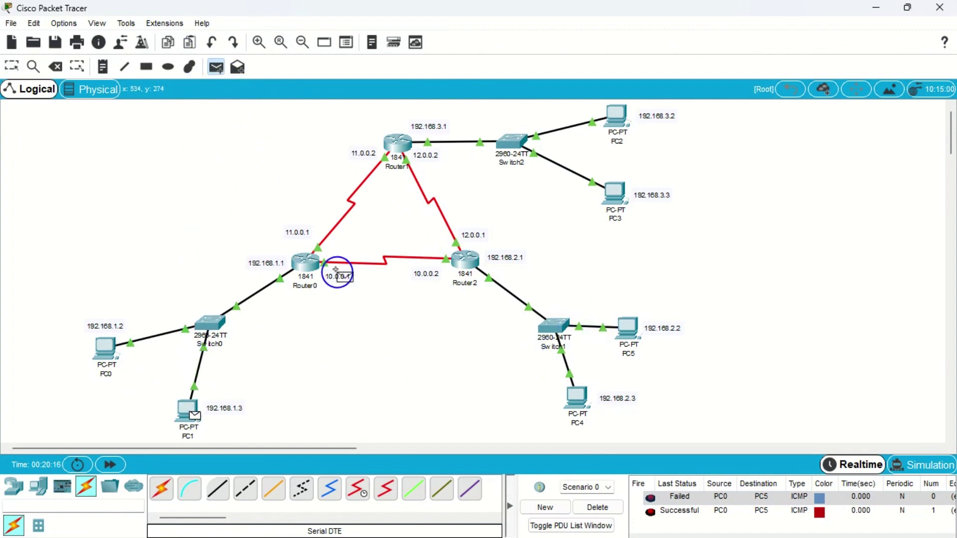
pyautogui.click(631, 328)
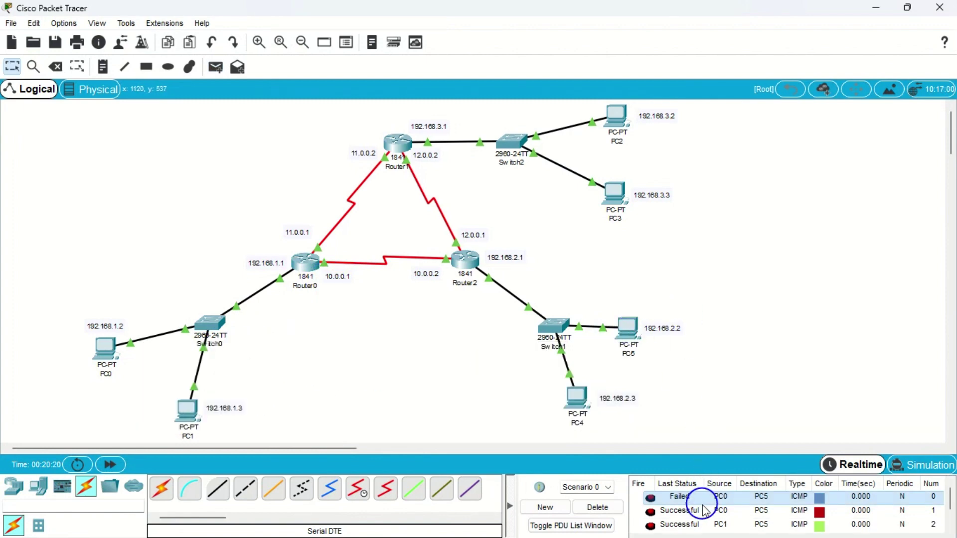
pyautogui.scroll(-1, 694, 509)
# Send a simple PDU from PC1 to PC4 and check its status in the PDU list.
pyautogui.click(216, 67)
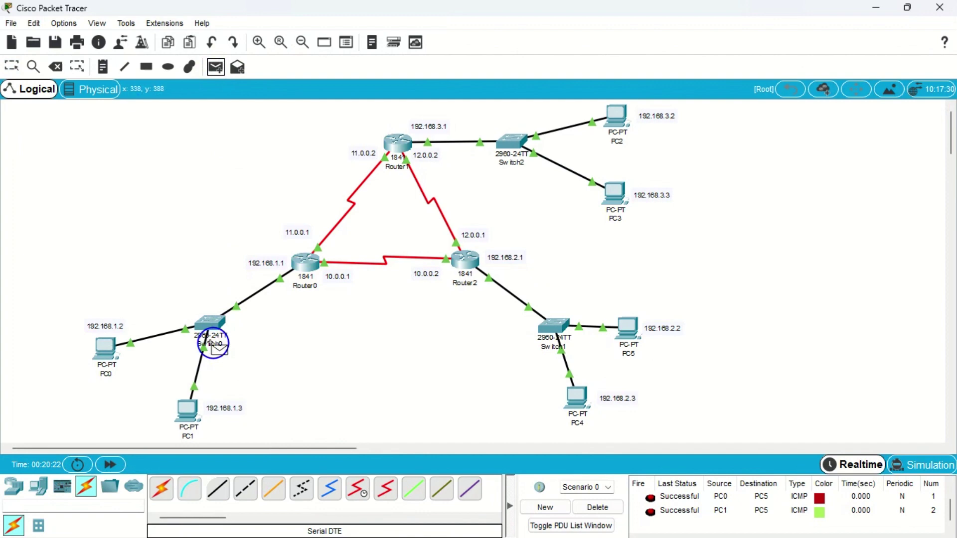
pyautogui.click(186, 409)
pyautogui.click(583, 391)
pyautogui.scroll(-2, 691, 498)
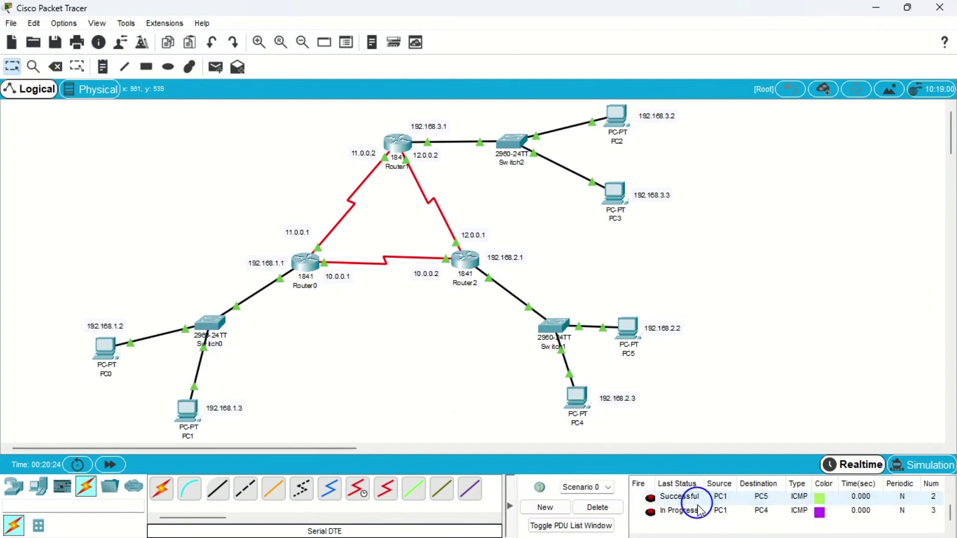
pyautogui.scroll(3, 693, 521)
pyautogui.scroll(-2, 693, 521)
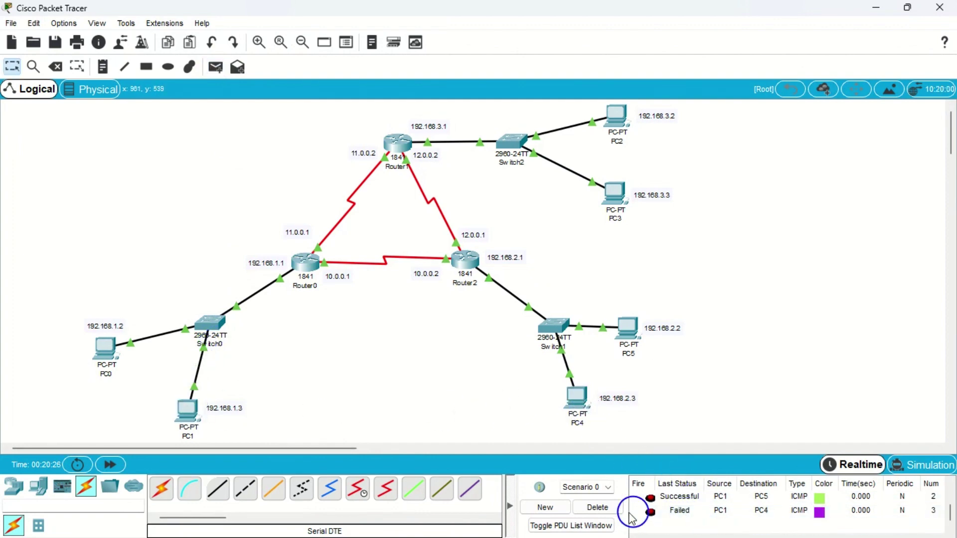
# Repeat the simple PDU test from PC1 to PC4, check its status, and delete the test scenario.
pyautogui.click(216, 67)
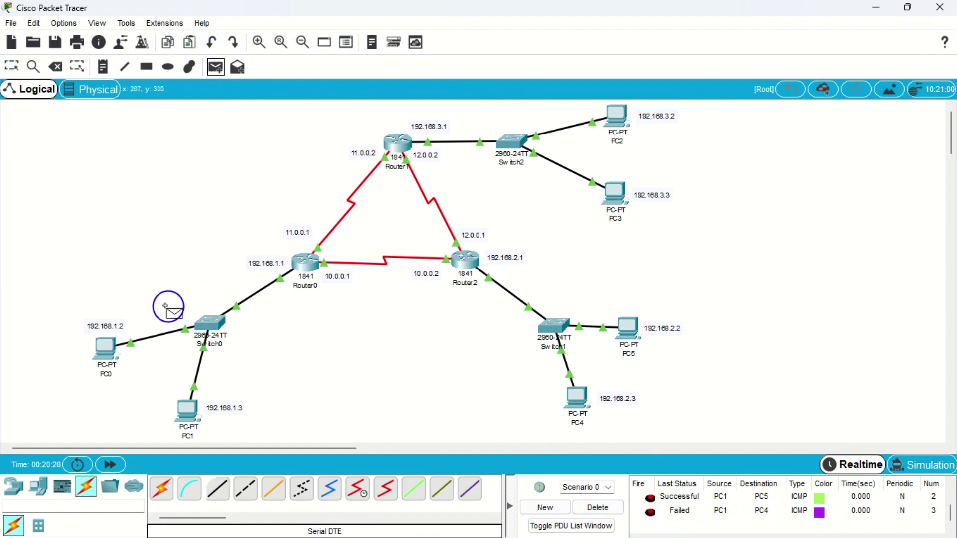
pyautogui.click(184, 412)
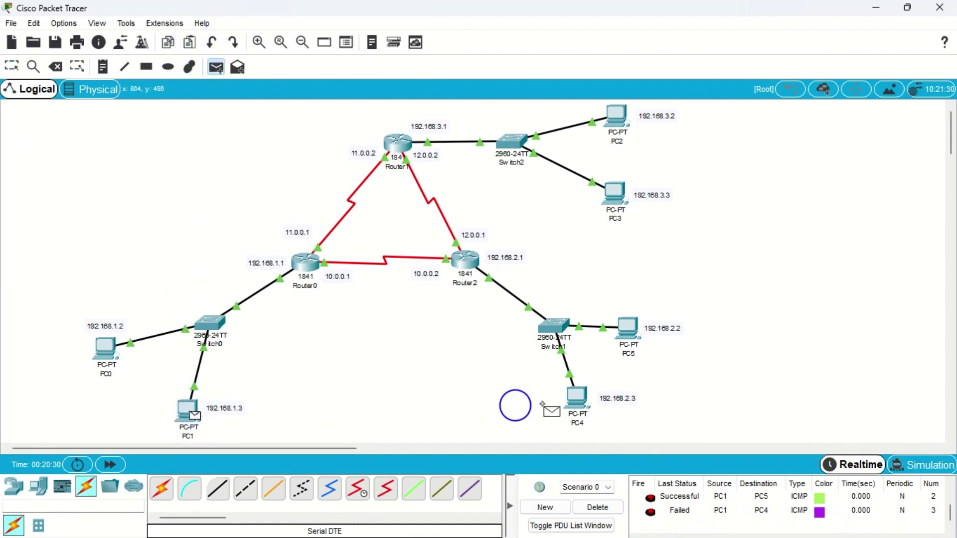
pyautogui.click(577, 396)
pyautogui.scroll(-1, 664, 514)
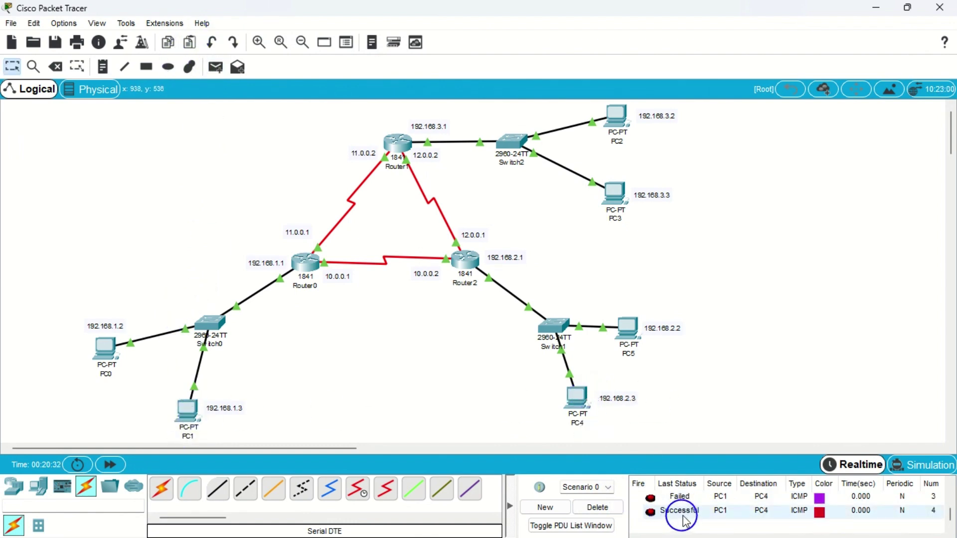
pyautogui.click(606, 507)
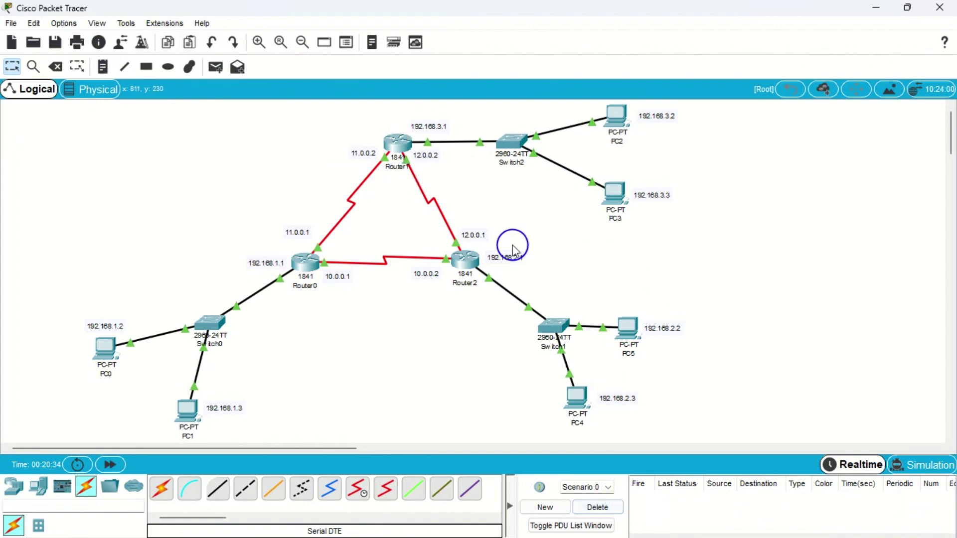
# Add the networks 192.168.3.0, 11.0.0.0 and 12.0.0.0 to Router1's RIP routing configuration.
pyautogui.click(404, 145)
pyautogui.moveTo(384, 85); pyautogui.dragTo(560, 74)
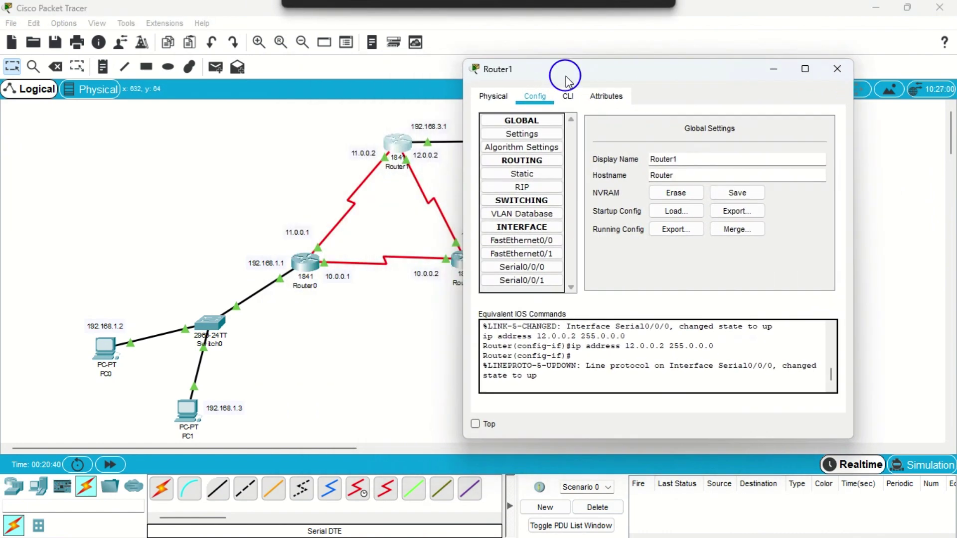
pyautogui.click(521, 187)
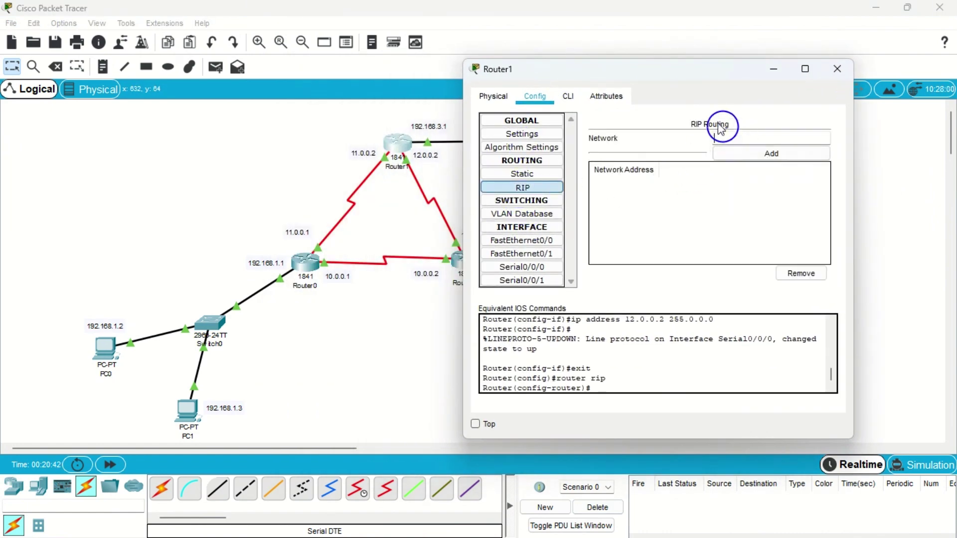
pyautogui.moveTo(652, 70); pyautogui.dragTo(697, 66)
pyautogui.click(764, 132)
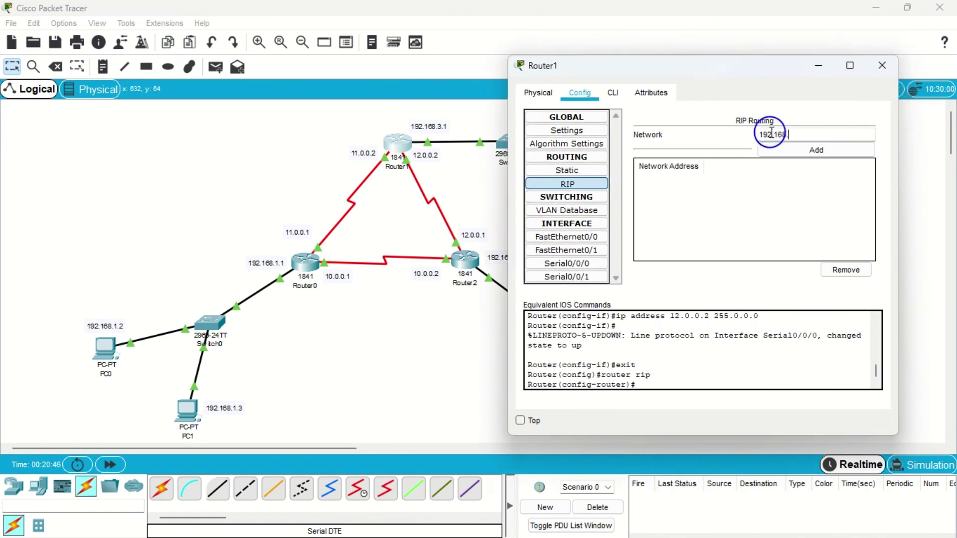
pyautogui.click(801, 150)
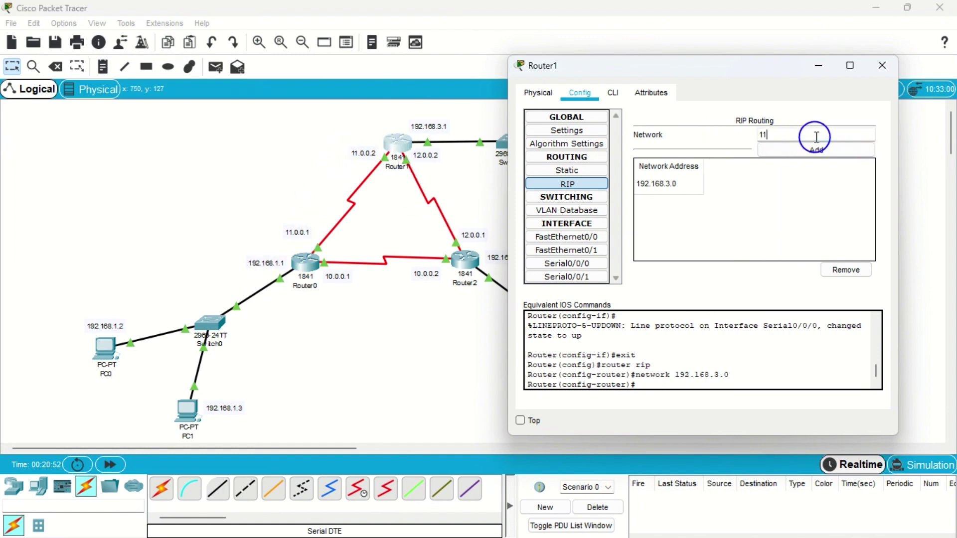
pyautogui.click(816, 137)
pyautogui.write('11.0.0.0')
pyautogui.click(816, 149)
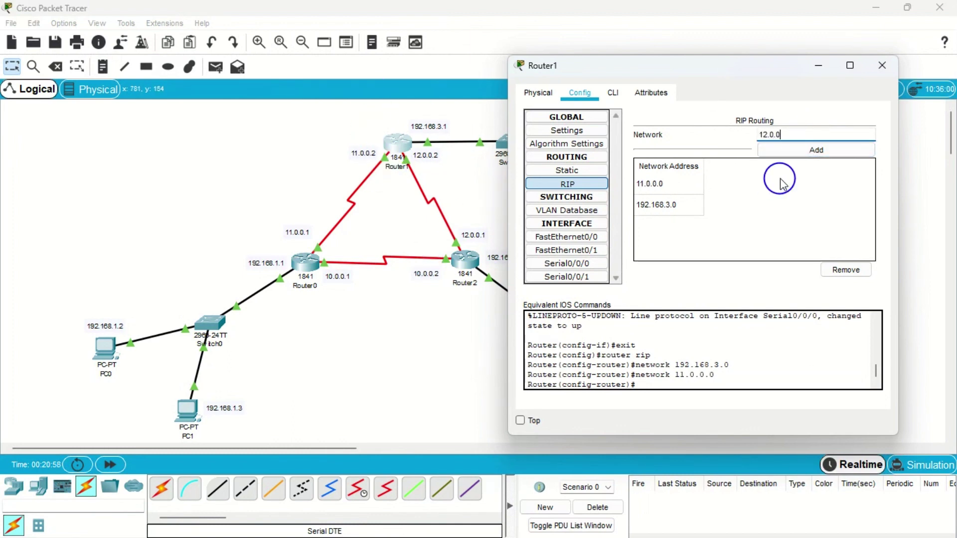
pyautogui.click(778, 149)
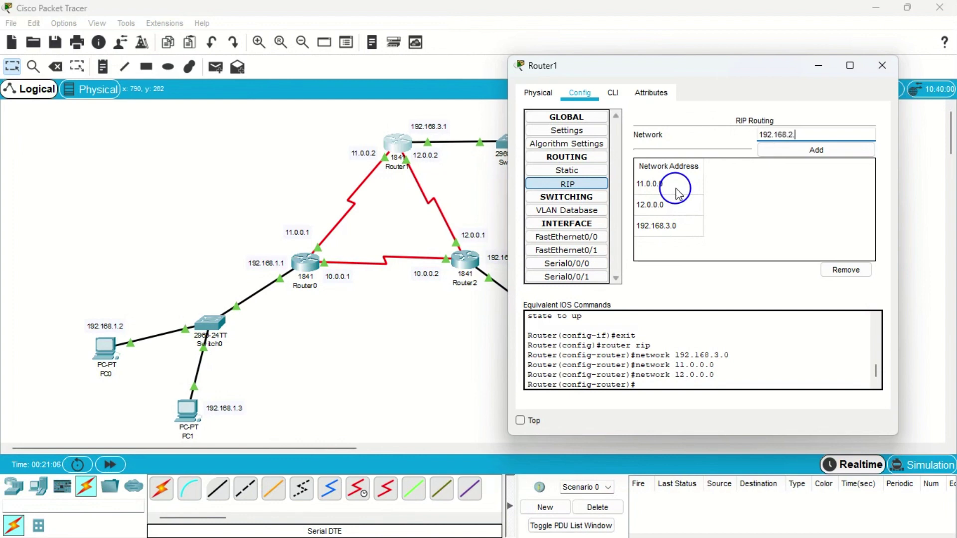
# Add the networks 192.168.2.0, 10.0.0.0 and 192.168.1.0 to Router1's RIP routing and close its configuration.
pyautogui.click(772, 156)
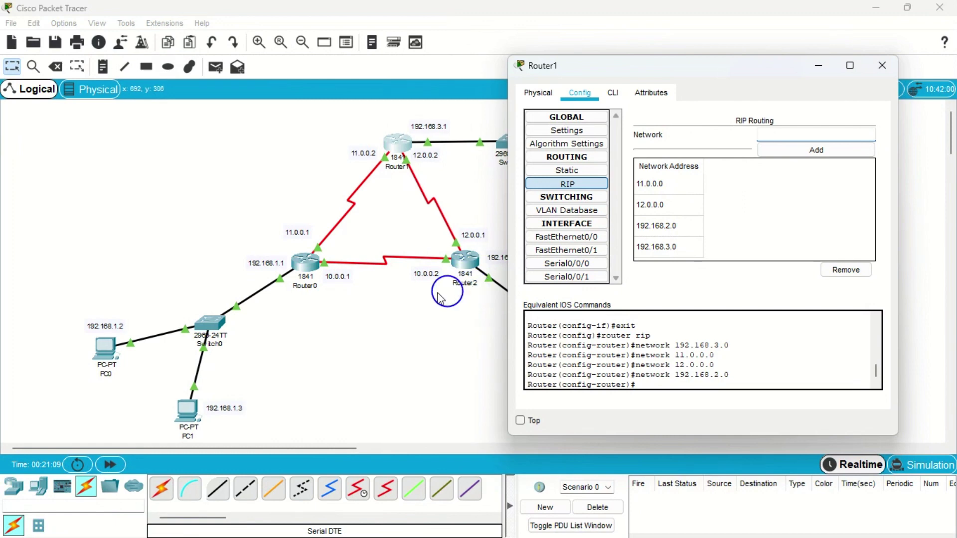
pyautogui.click(781, 149)
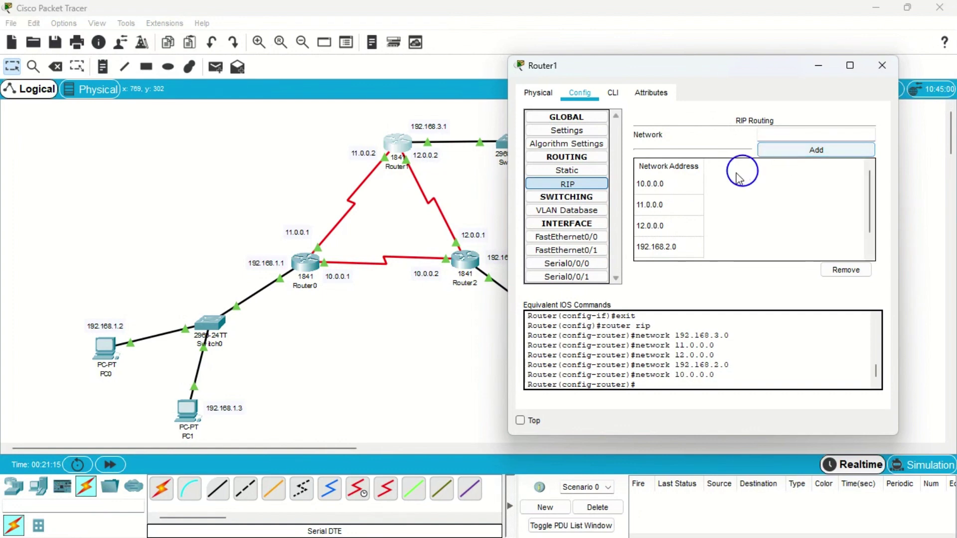
pyautogui.click(767, 134)
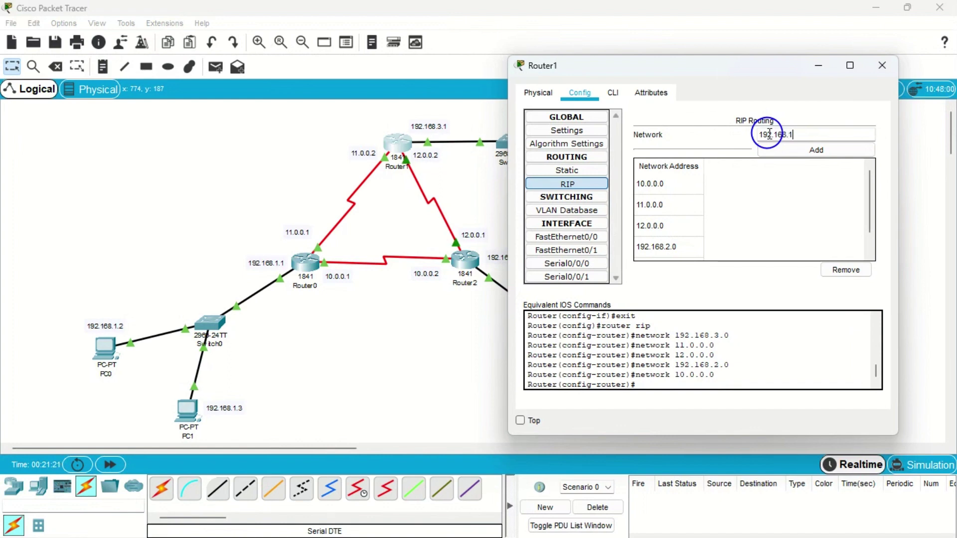
pyautogui.click(783, 148)
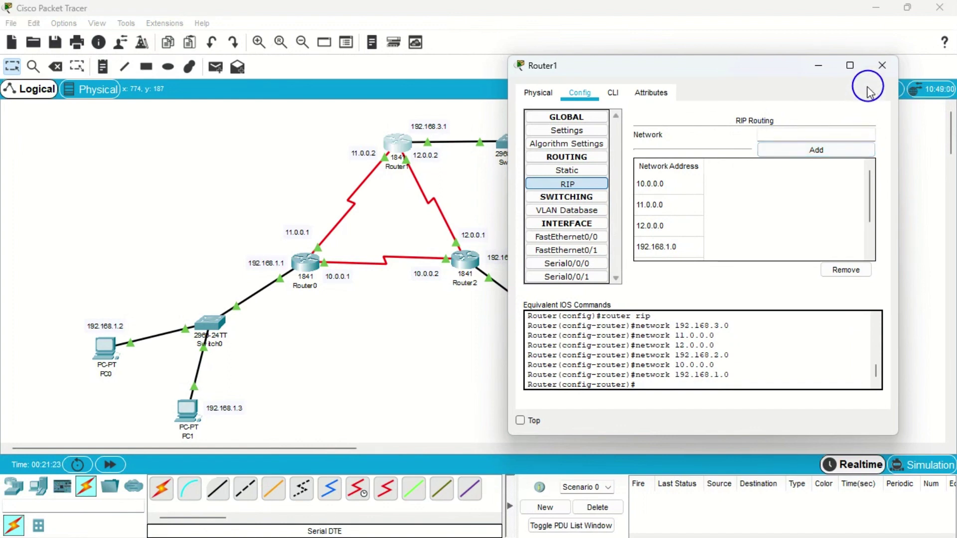
pyautogui.scroll(-2, 678, 249)
pyautogui.click(882, 66)
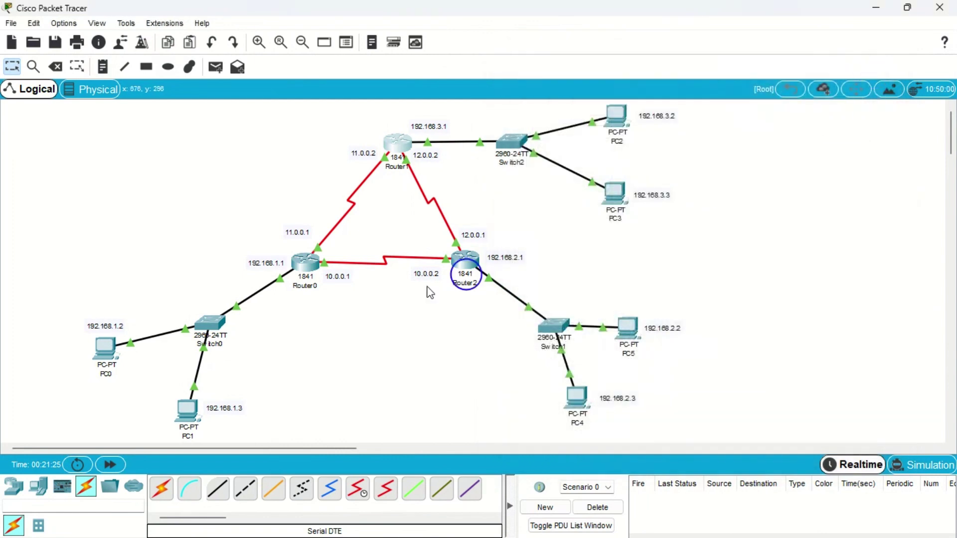
# Add the networks 192.168.3.0, 11.0.0.0 and 12.0.0.0 to Router0's RIP routing, review the network list and close its configuration.
pyautogui.click(323, 266)
pyautogui.moveTo(438, 80); pyautogui.dragTo(568, 60)
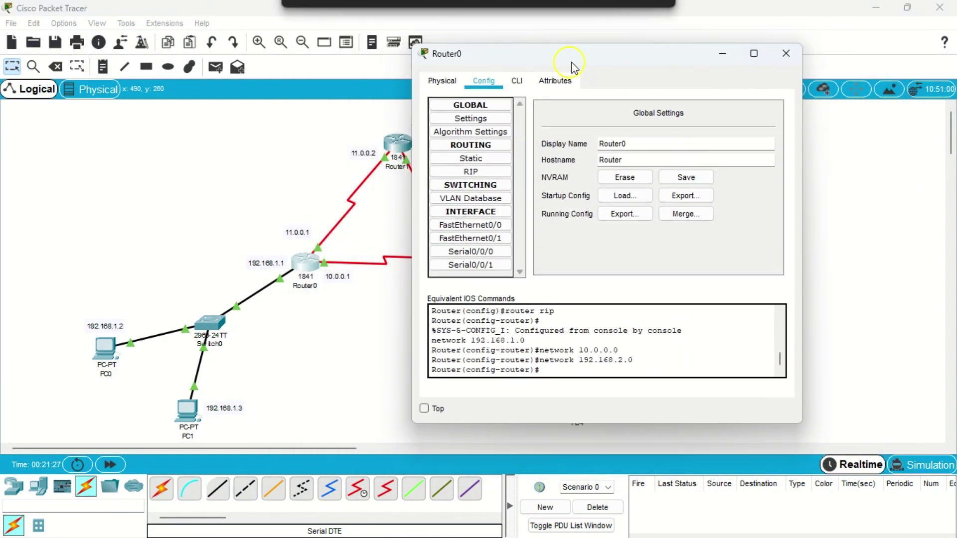
pyautogui.click(496, 171)
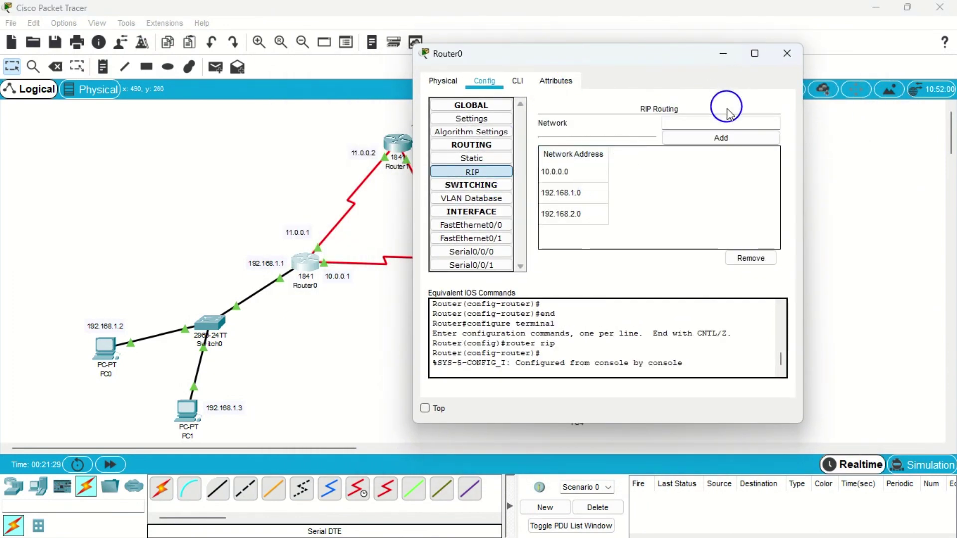
pyautogui.moveTo(635, 57); pyautogui.dragTo(715, 56)
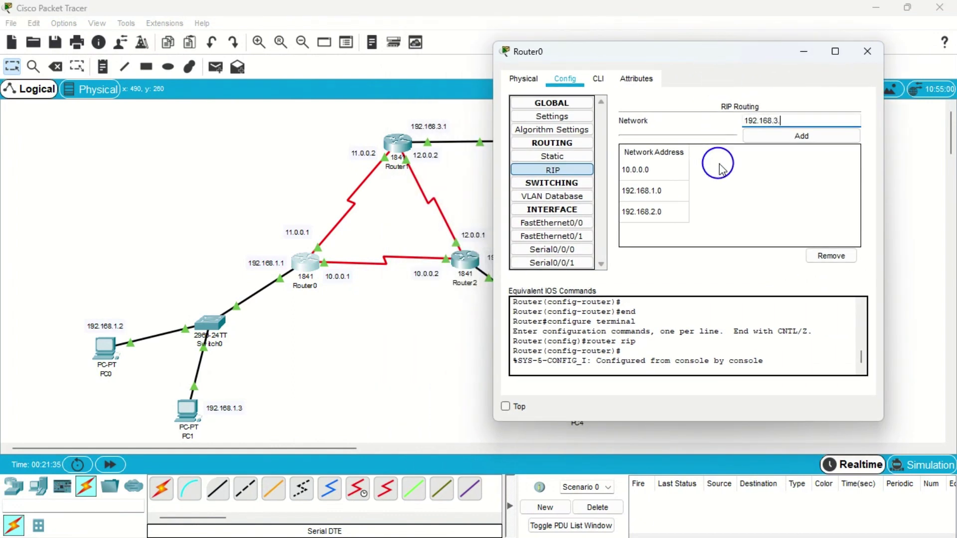
pyautogui.click(762, 133)
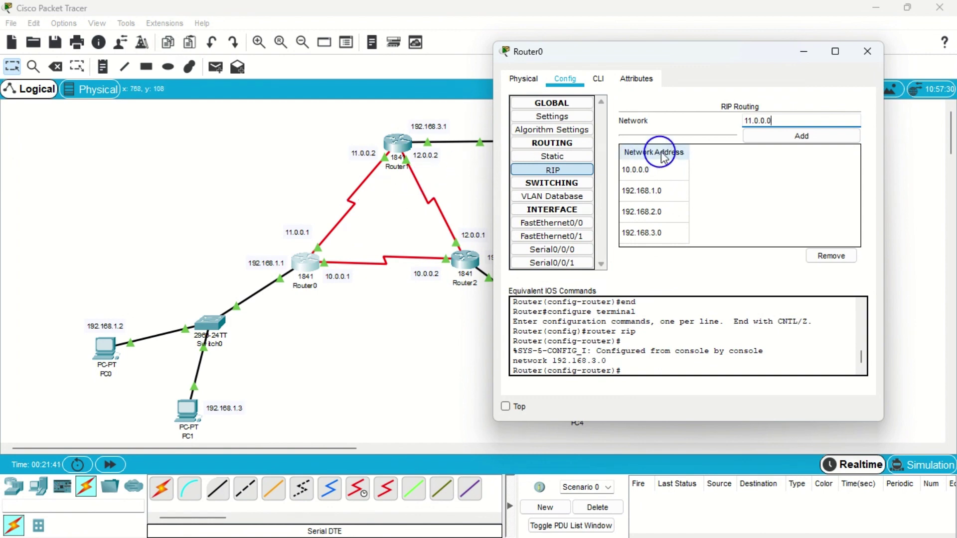
pyautogui.click(753, 134)
pyautogui.click(758, 124)
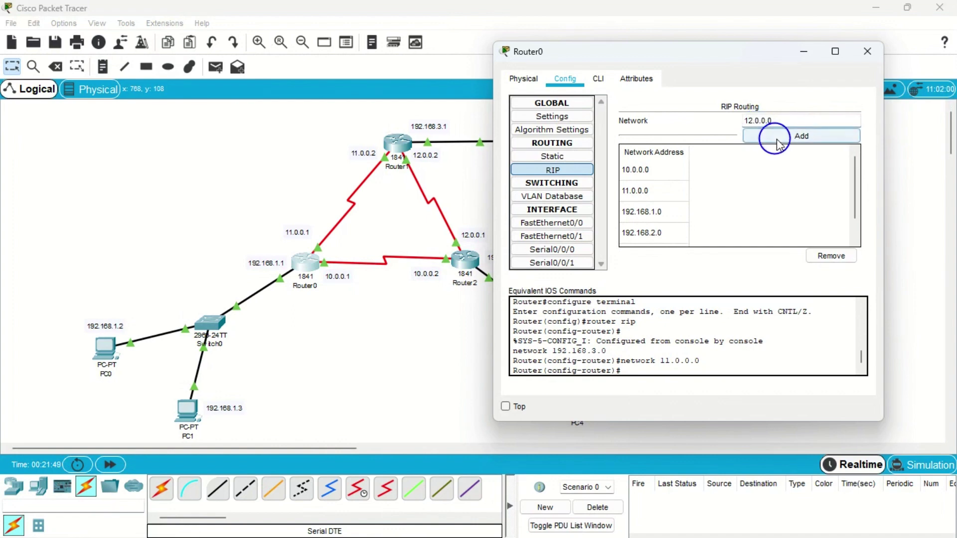
pyautogui.click(773, 135)
pyautogui.scroll(-2, 718, 235)
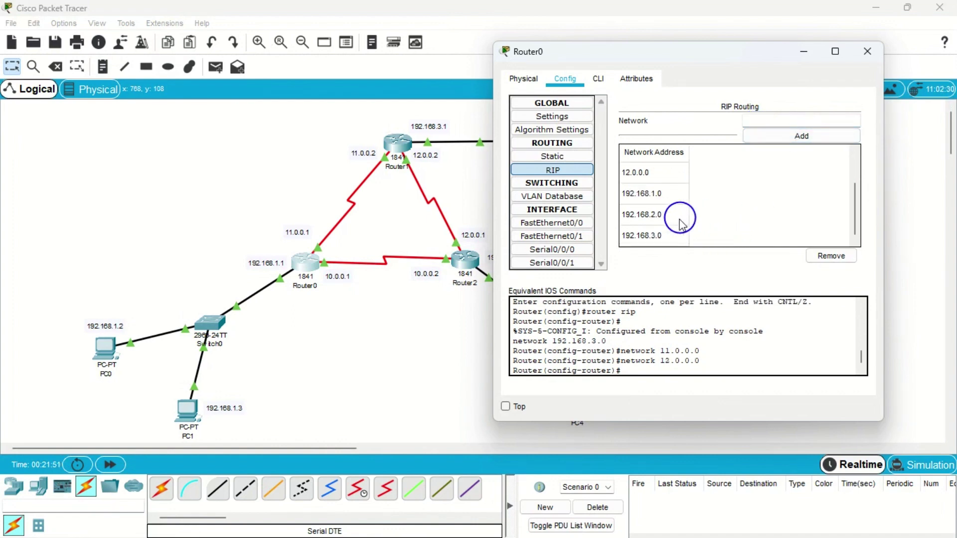
pyautogui.scroll(2, 699, 200)
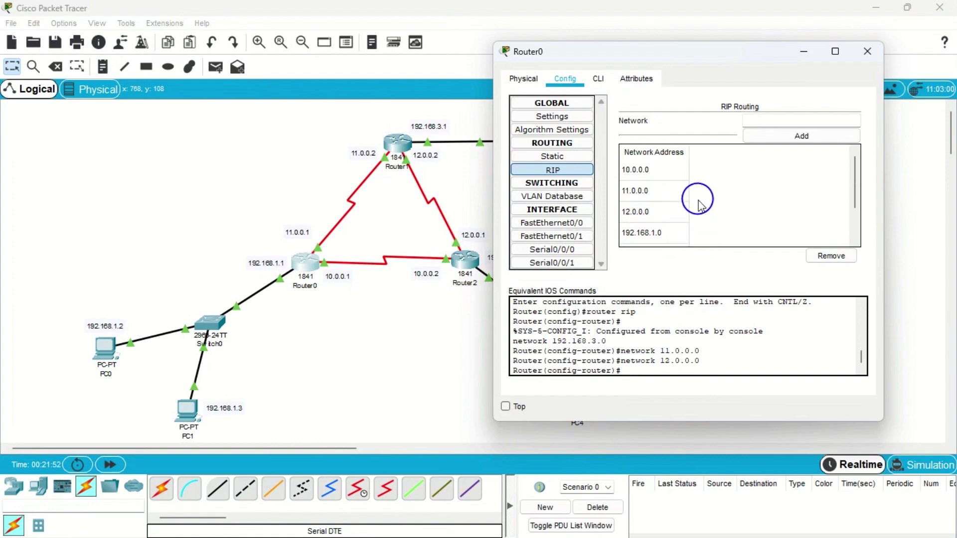
pyautogui.click(867, 51)
# Add the networks 192.168.3.0, 11.0.0.0 and 12.0.0.0 to Router2's RIP routing and close its configuration.
pyautogui.click(470, 257)
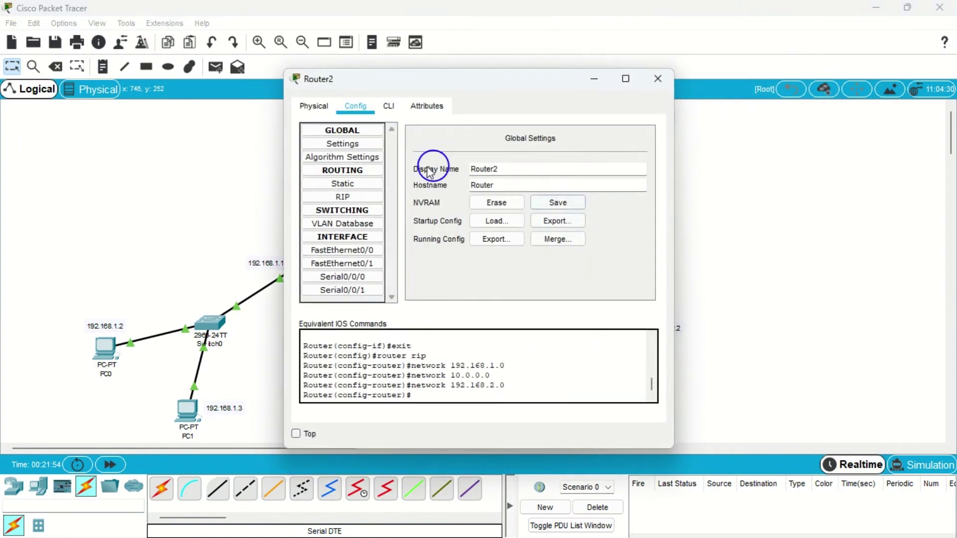
pyautogui.click(356, 196)
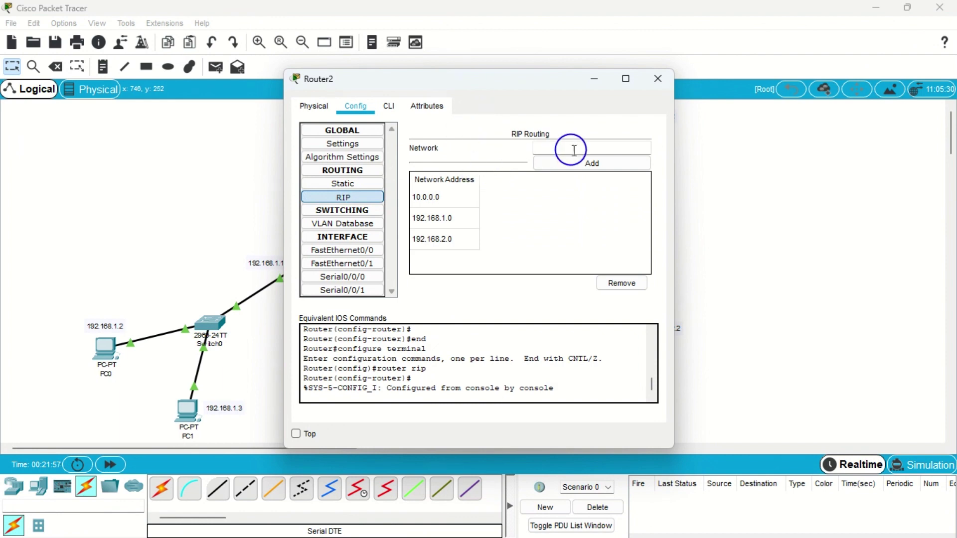
pyautogui.moveTo(544, 80); pyautogui.dragTo(723, 65)
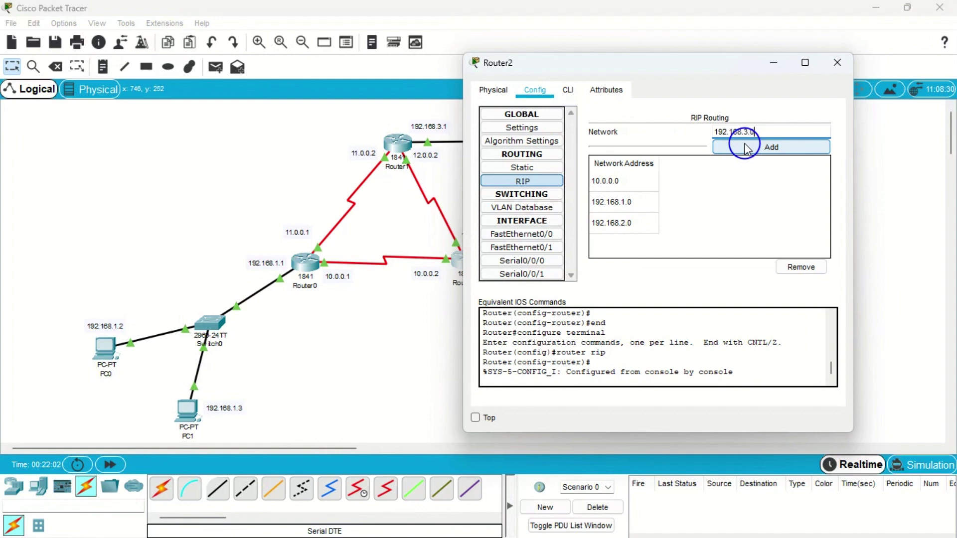
pyautogui.click(746, 147)
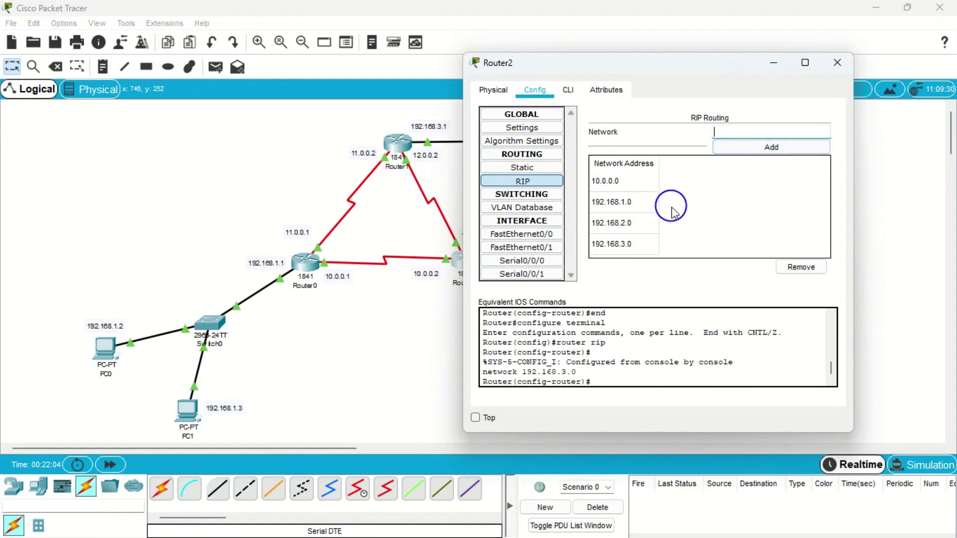
pyautogui.write('11.0.0.0')
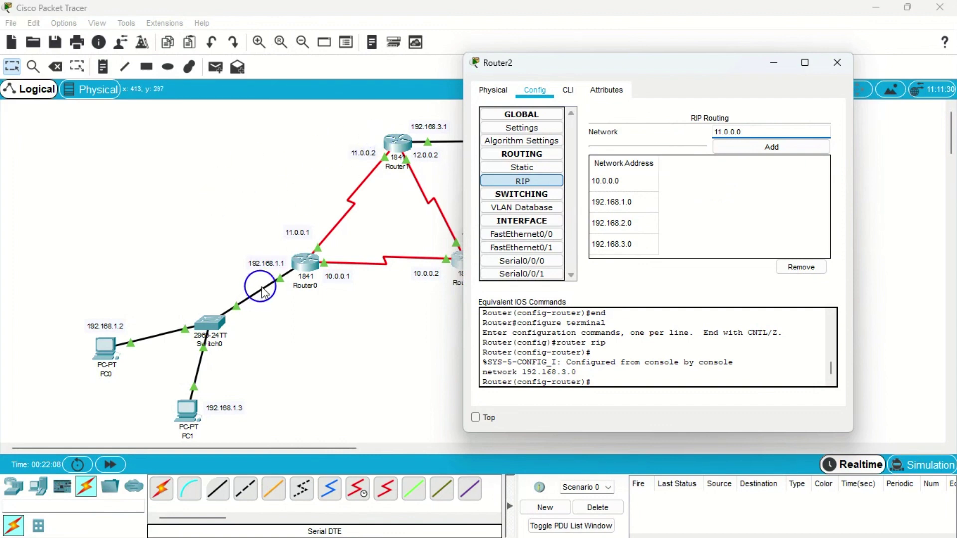
pyautogui.click(770, 144)
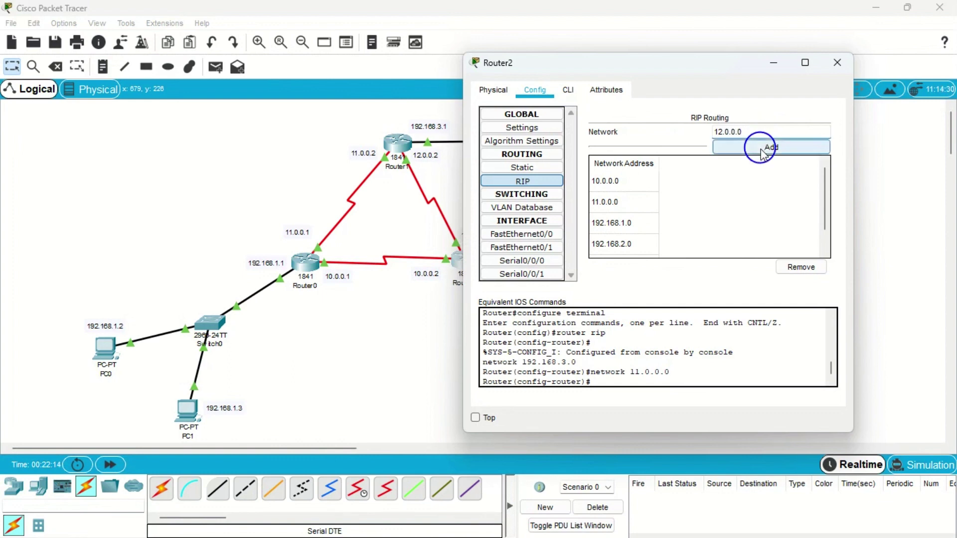
pyautogui.click(771, 146)
pyautogui.click(837, 62)
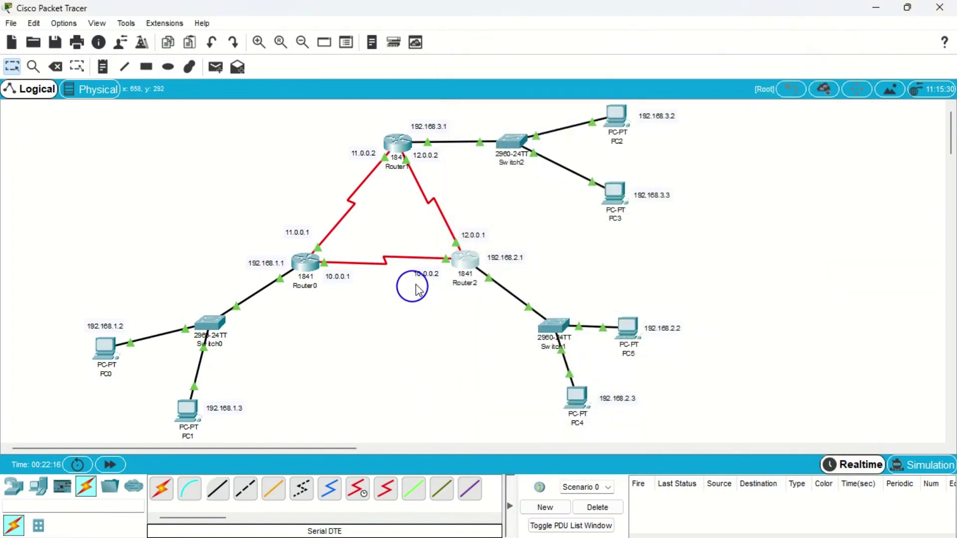
# Send a simple PDU from PC0 to PC2 twice and check the delivery status in the PDU list.
pyautogui.click(216, 67)
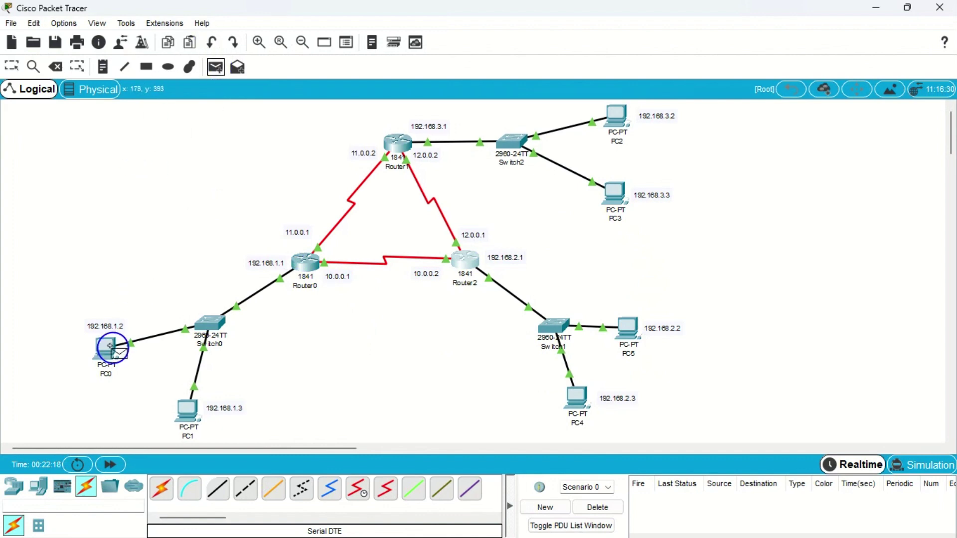
pyautogui.click(106, 349)
pyautogui.click(617, 117)
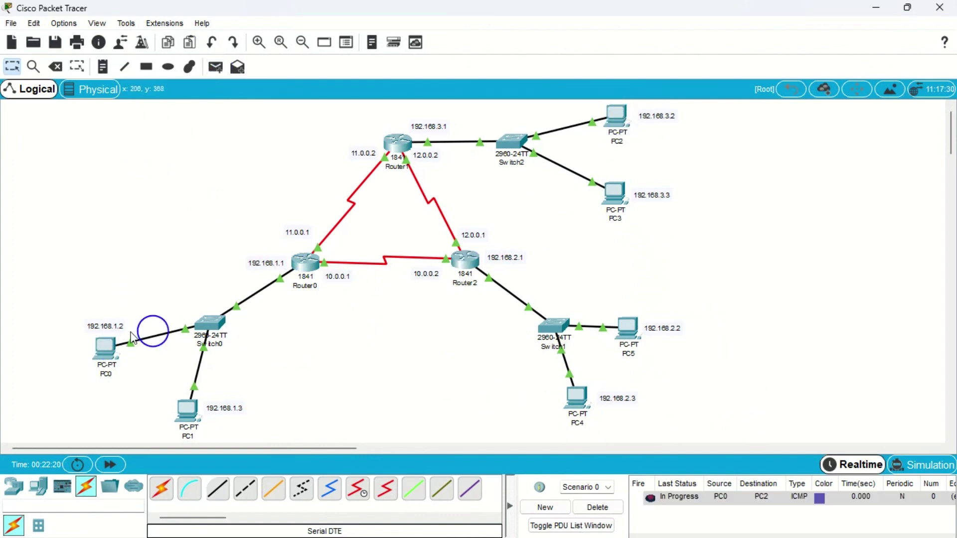
pyautogui.click(216, 66)
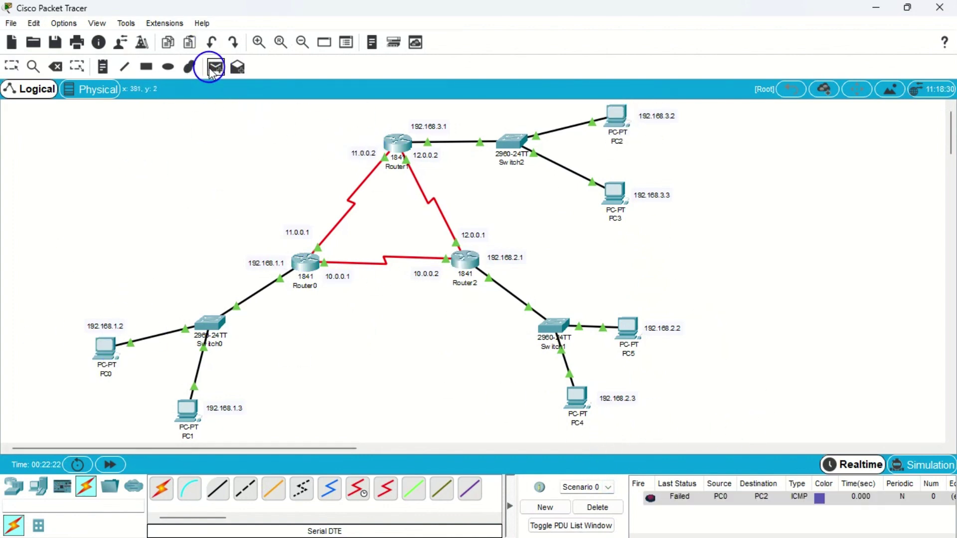
pyautogui.click(105, 349)
pyautogui.click(617, 116)
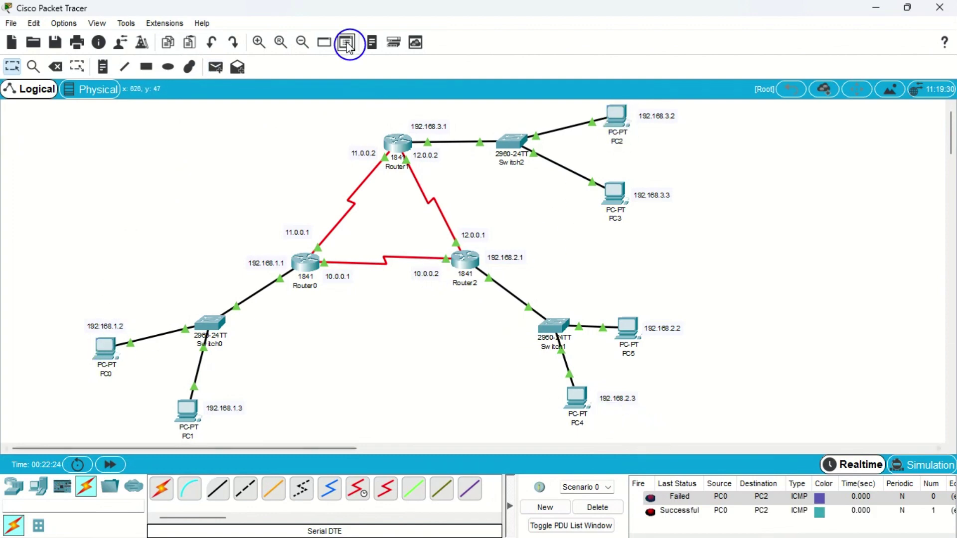
# Send a simple PDU from PC0 to PC3, check its status, and delete the test scenario.
pyautogui.click(215, 66)
pyautogui.click(612, 192)
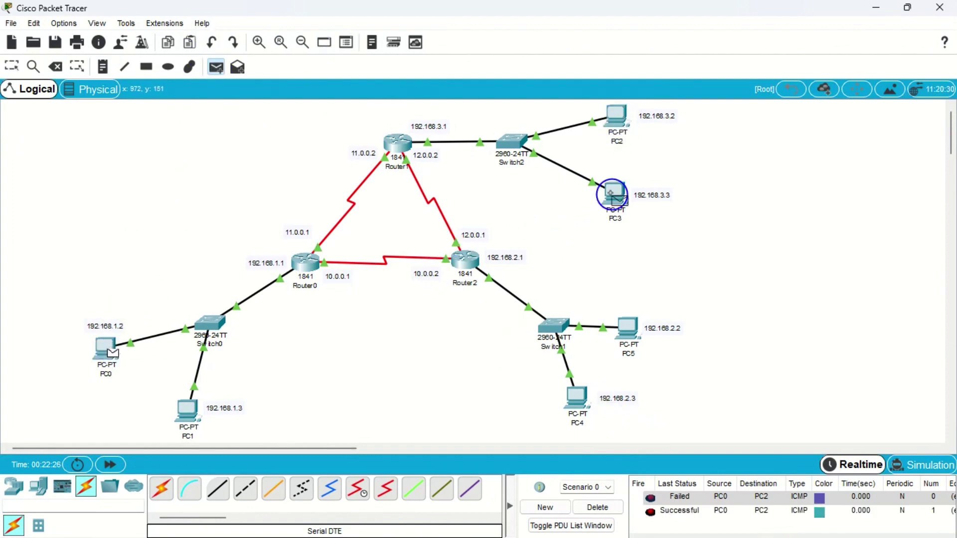
pyautogui.click(609, 218)
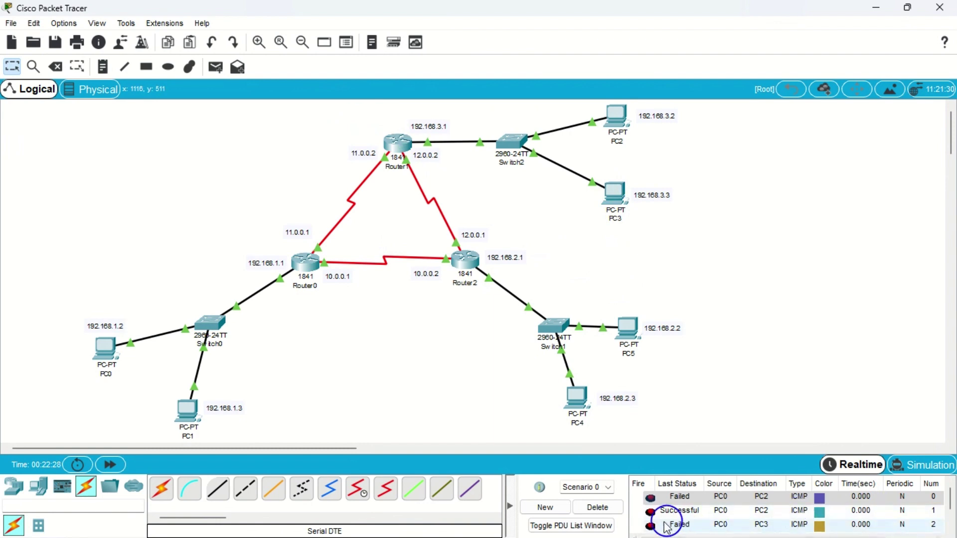
pyautogui.click(598, 507)
# Repeat the simple PDU test from PC0 to PC3, check its status, and clear the scenario.
pyautogui.click(215, 67)
pyautogui.click(103, 355)
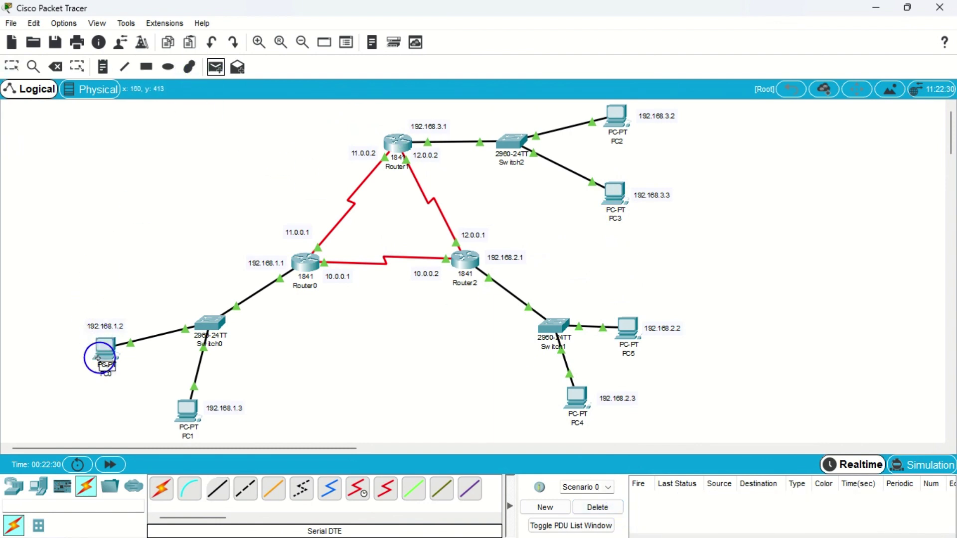
pyautogui.click(629, 202)
pyautogui.click(613, 210)
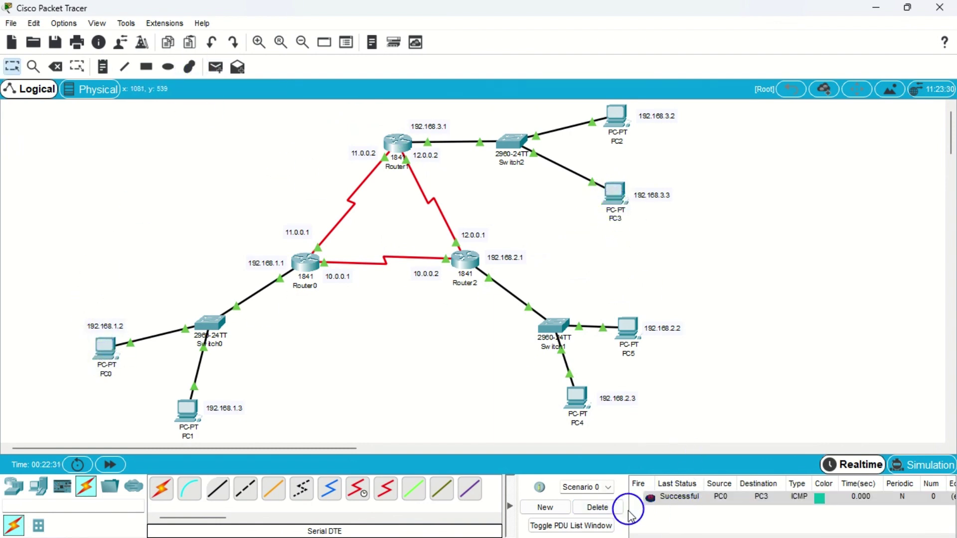
pyautogui.click(603, 507)
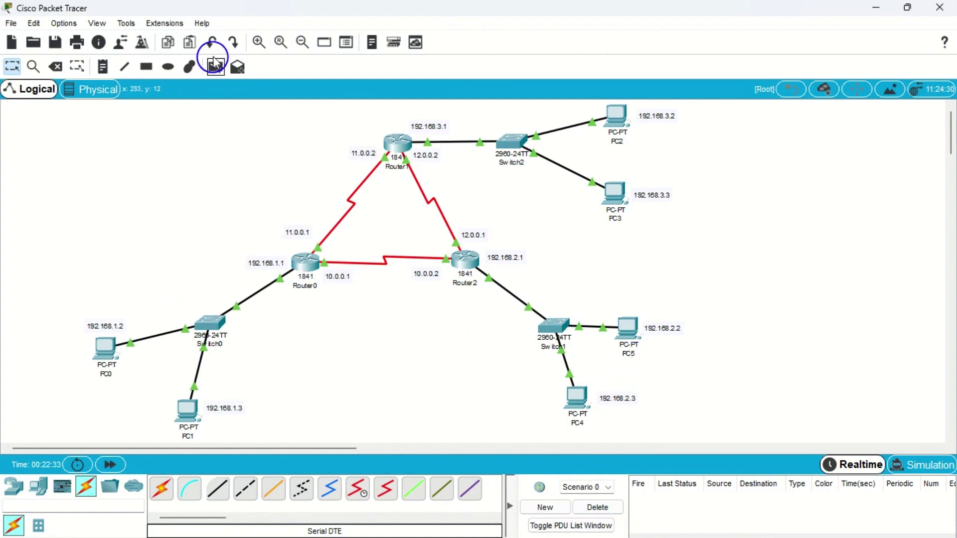
# Switch to Simulation mode, add a simple PDU from PC0 to PC2, and raise the simulation playback speed.
pyautogui.click(925, 465)
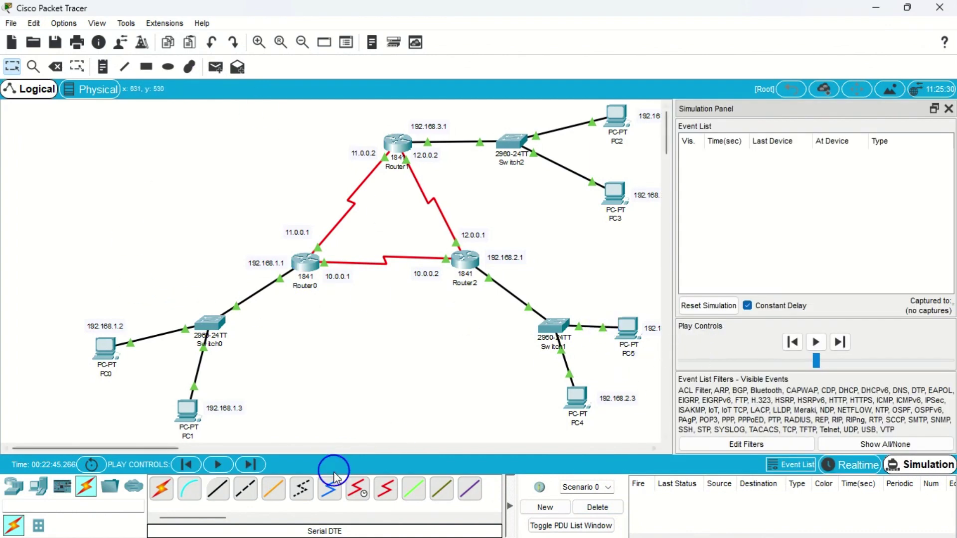
pyautogui.moveTo(172, 454); pyautogui.dragTo(190, 452)
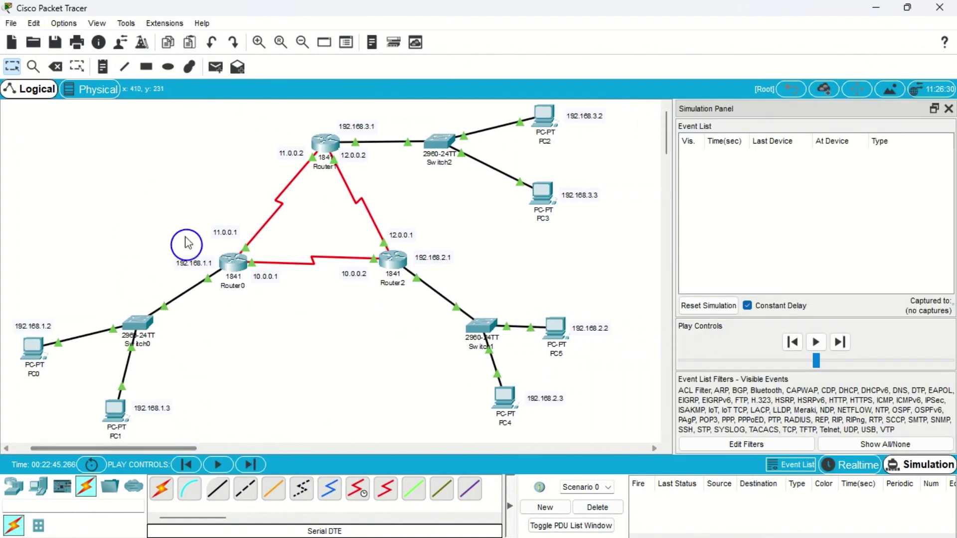
pyautogui.click(215, 67)
pyautogui.click(22, 343)
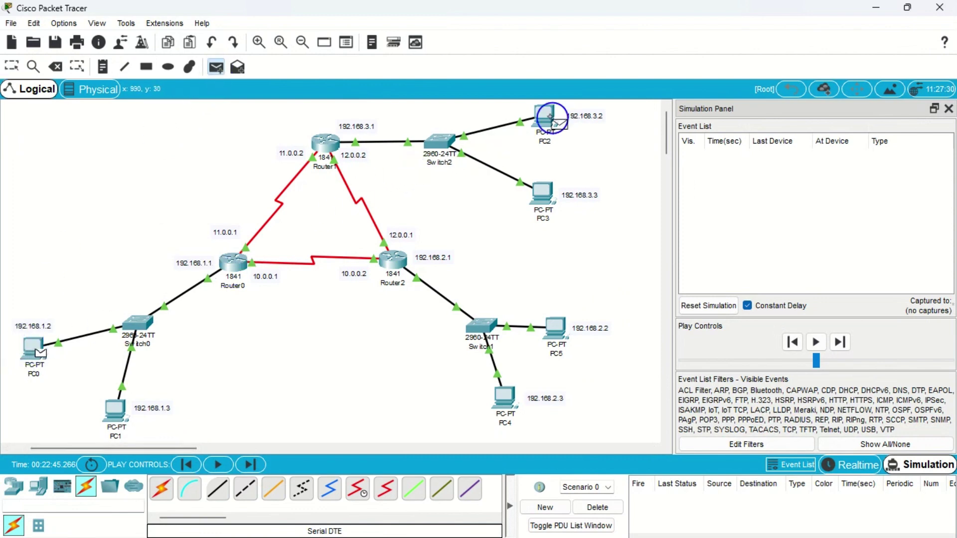
pyautogui.click(551, 116)
pyautogui.moveTo(824, 360); pyautogui.dragTo(873, 362)
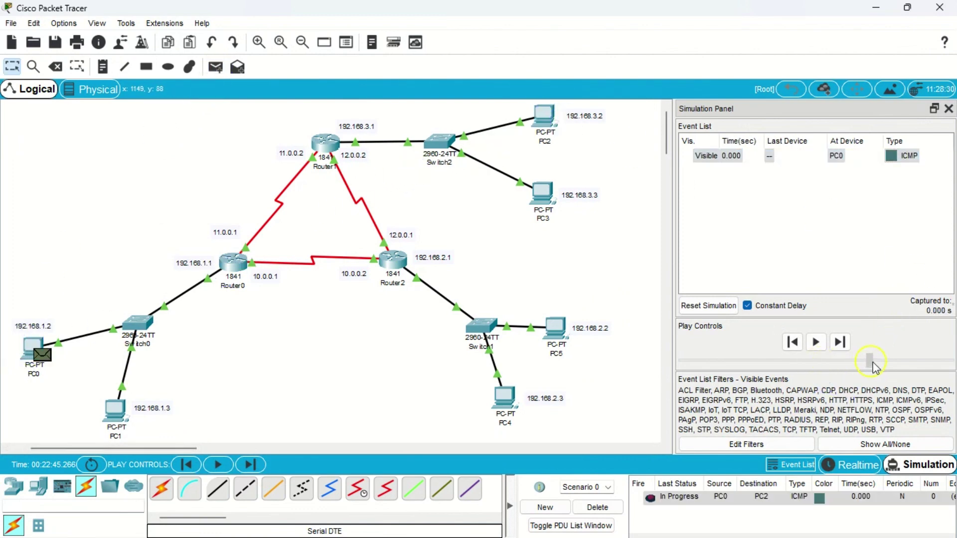
# Add a simple PDU from PC5 to PC1, play the simulation of both PDUs, and delete the scenario.
pyautogui.click(216, 66)
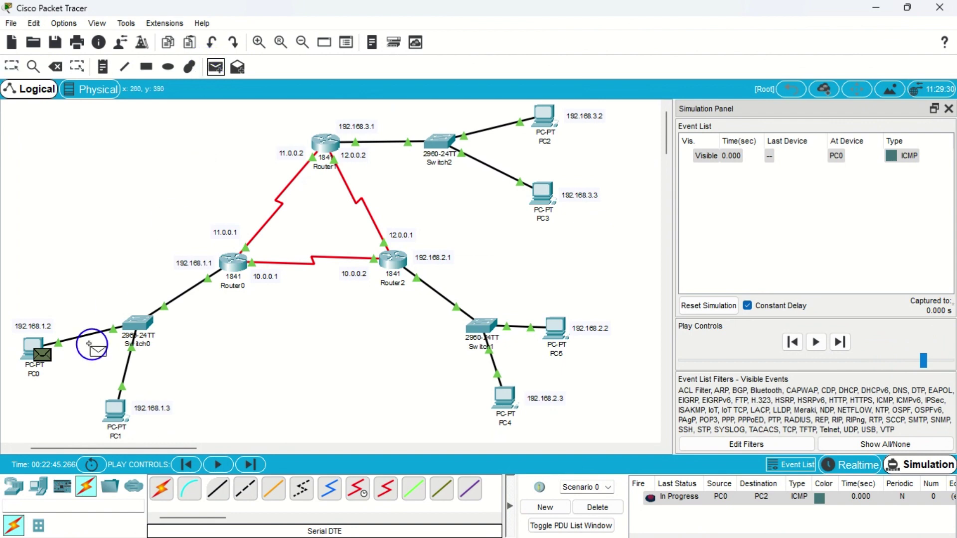
pyautogui.click(556, 328)
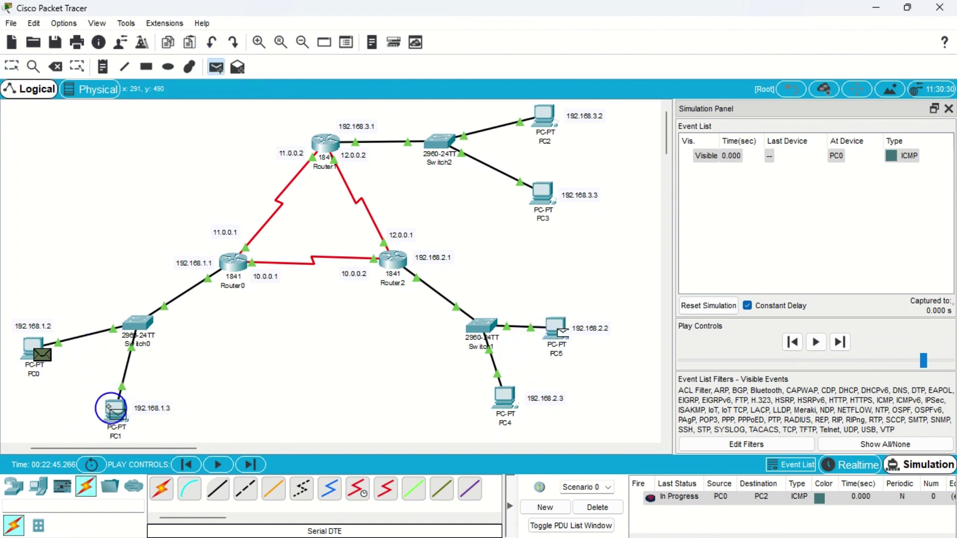
pyautogui.click(114, 409)
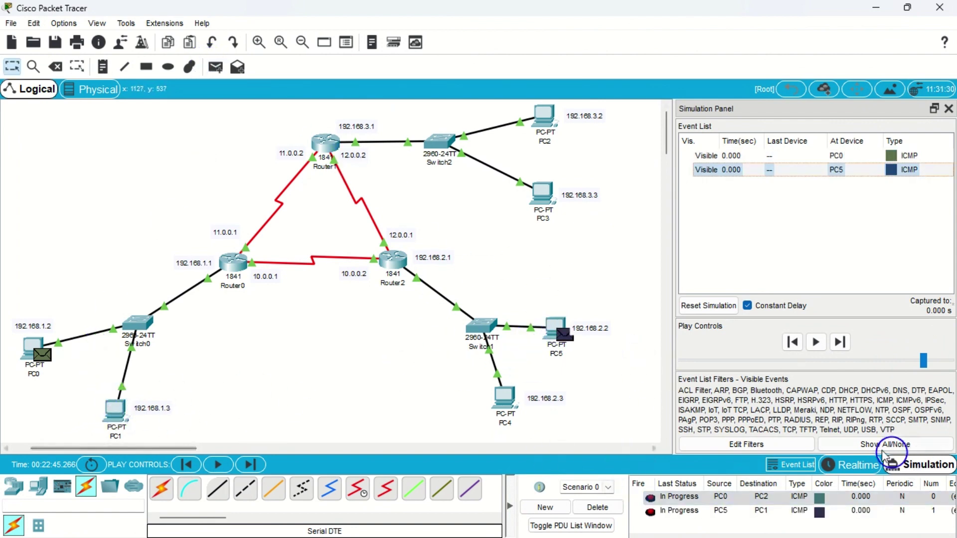
pyautogui.click(816, 343)
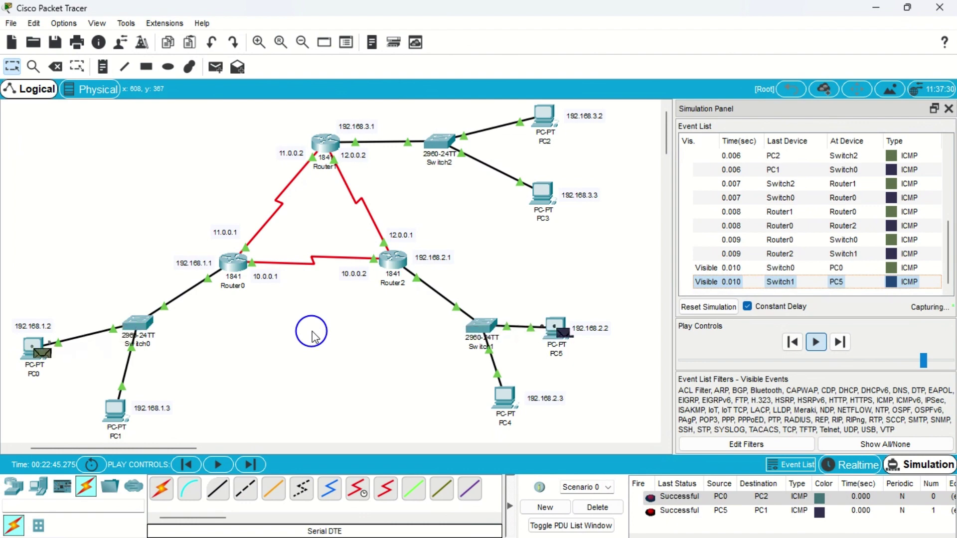
pyautogui.click(597, 507)
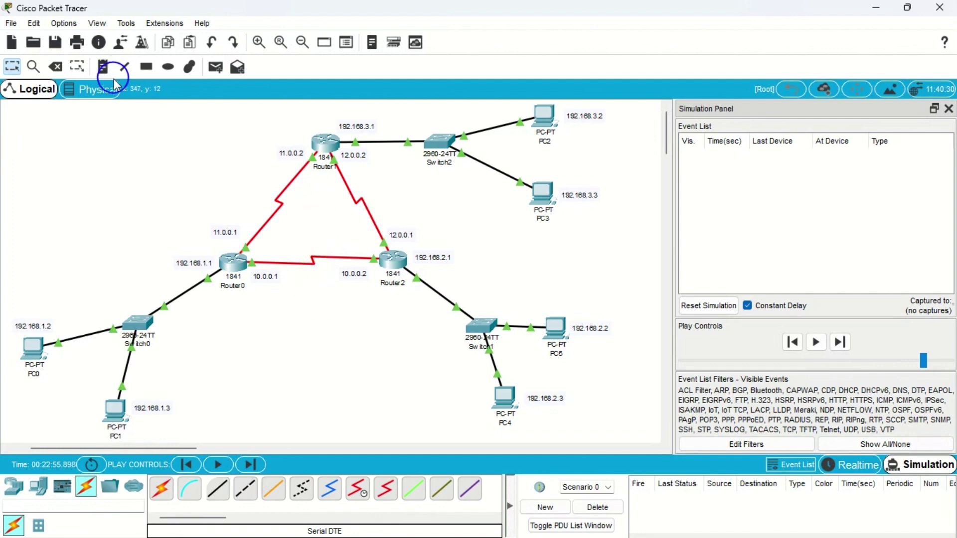
# Delete the serial link between Router0 and Router2.
pyautogui.click(58, 66)
pyautogui.click(322, 259)
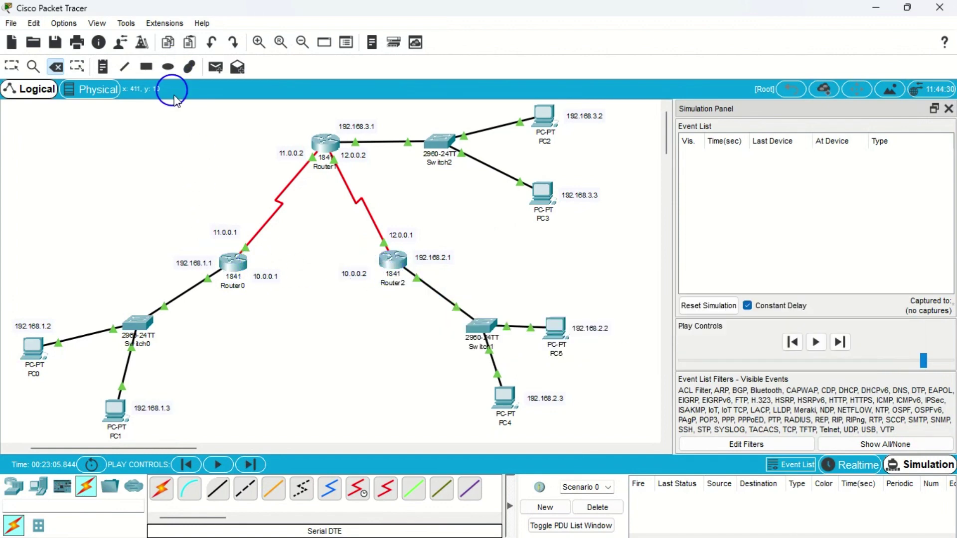
pyautogui.click(216, 67)
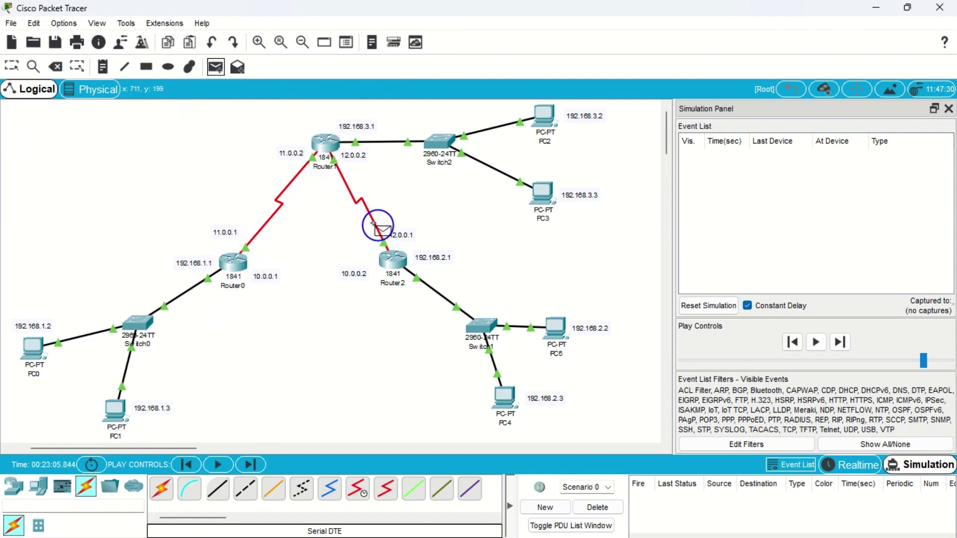
pyautogui.press('Escape')
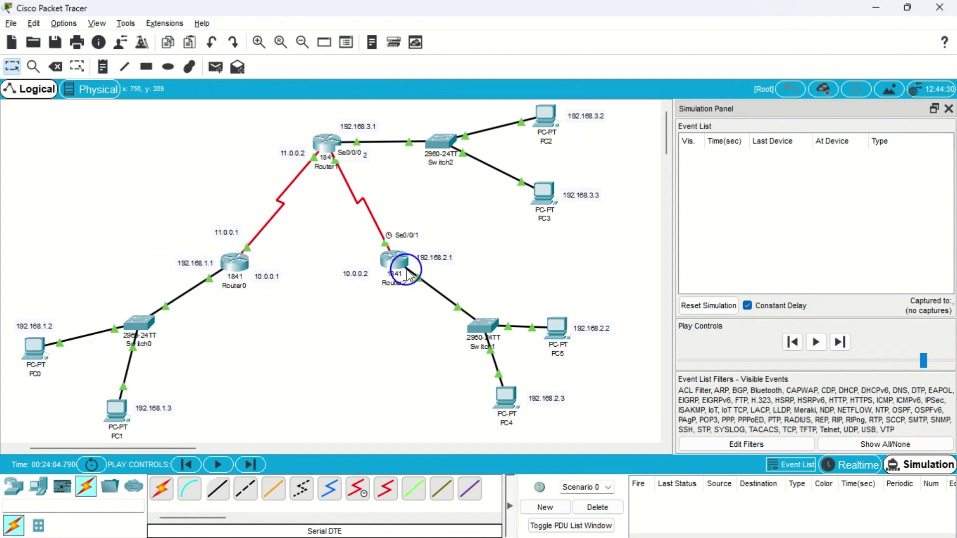
# Simulate a simple PDU from PC0 to PC5 until its reply returns to PC0, and delete the scenario.
pyautogui.click(224, 76)
pyautogui.click(34, 349)
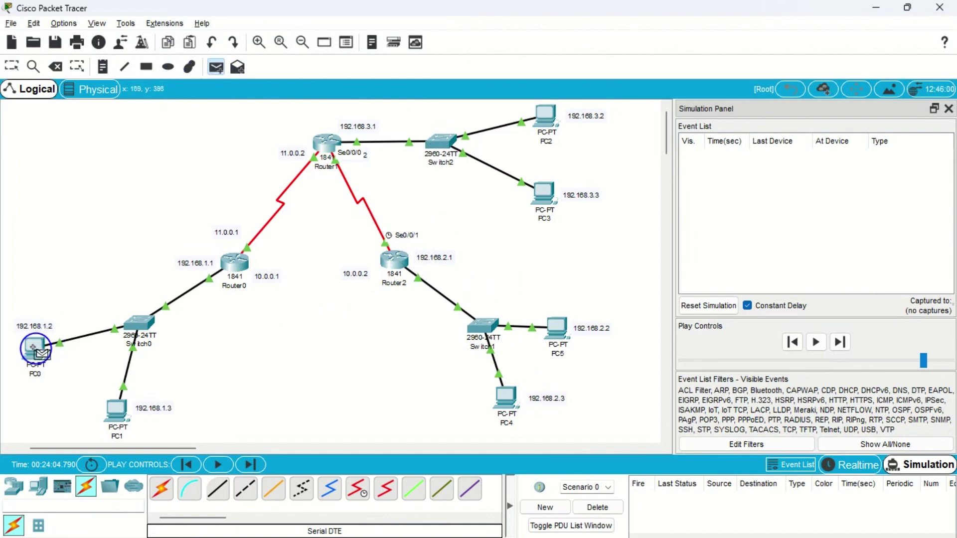
pyautogui.click(554, 329)
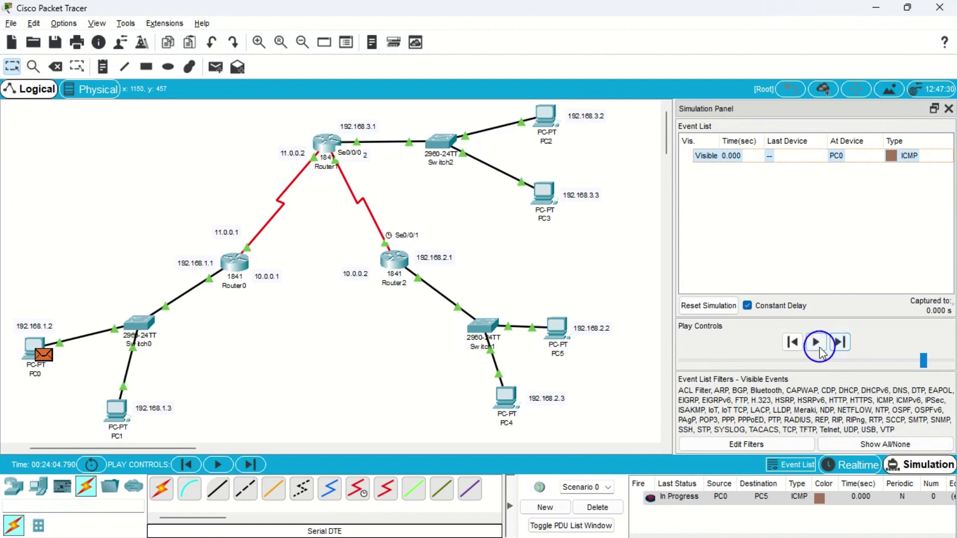
pyautogui.click(841, 347)
pyautogui.click(841, 344)
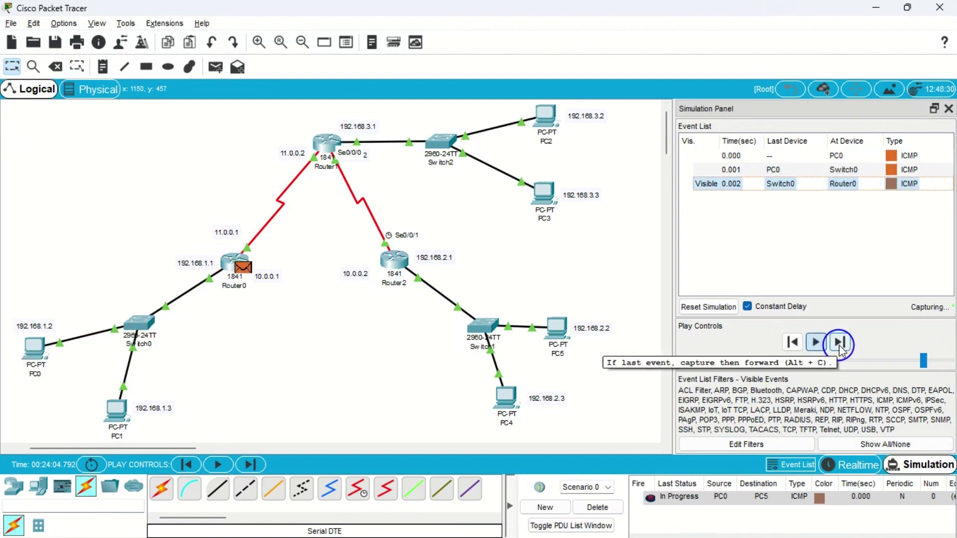
pyautogui.click(840, 344)
pyautogui.click(841, 344)
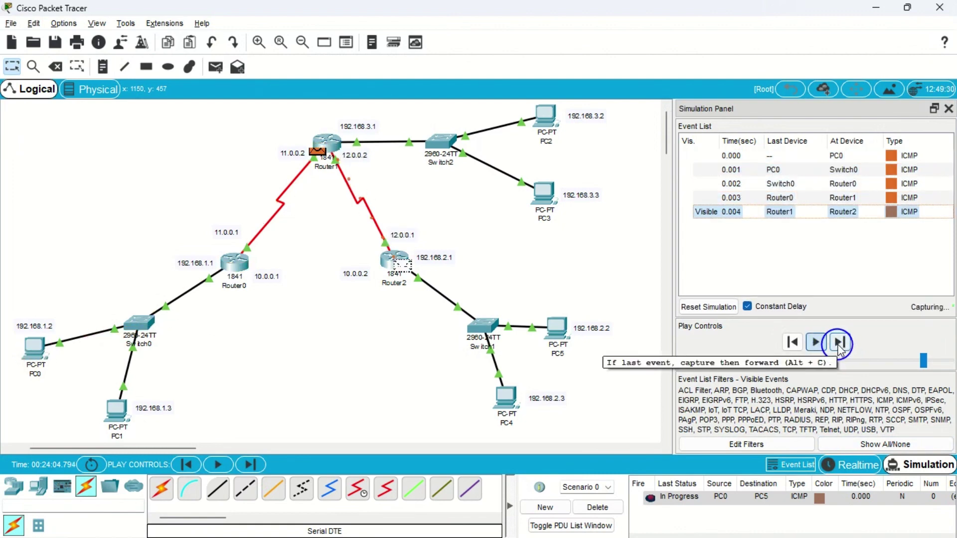
pyautogui.click(840, 344)
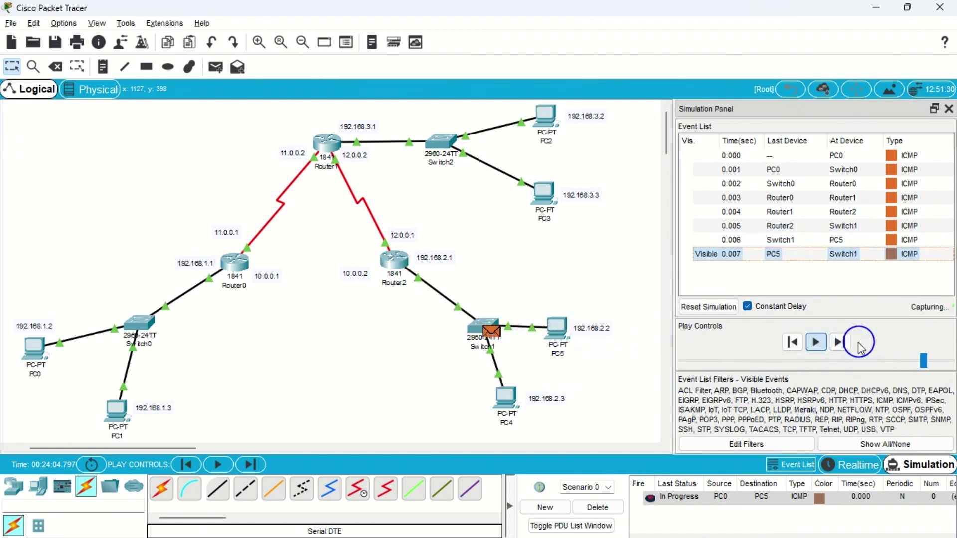
pyautogui.click(840, 344)
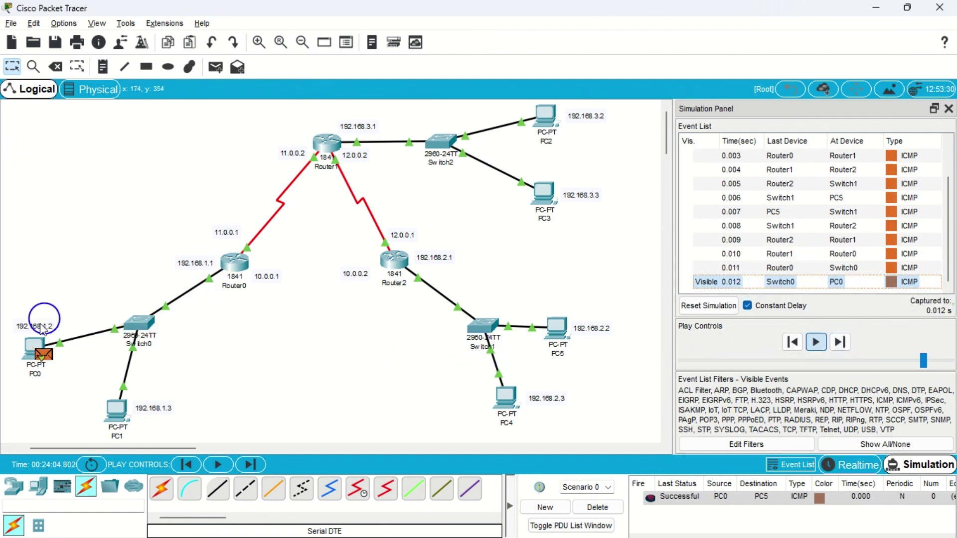
pyautogui.click(597, 507)
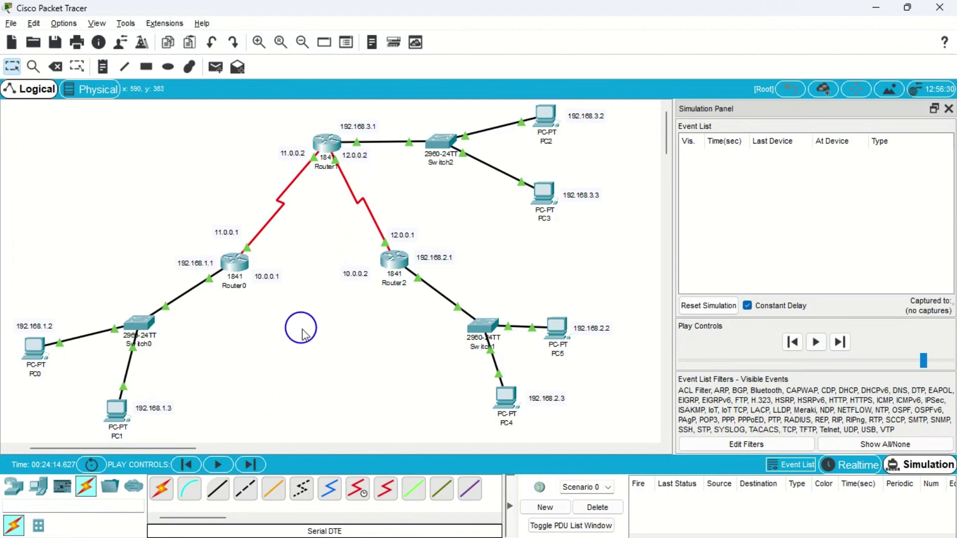
# Examine the network addresses in Router0's RIP routing configuration against the topology, and close the router's window.
pyautogui.click(235, 262)
pyautogui.click(343, 197)
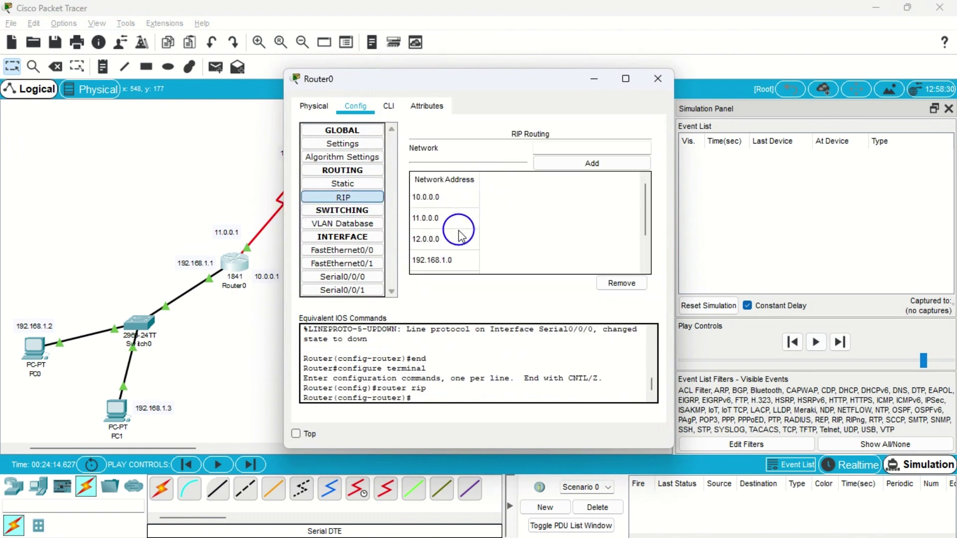
pyautogui.scroll(-3, 455, 235)
pyautogui.moveTo(484, 86); pyautogui.dragTo(692, 67)
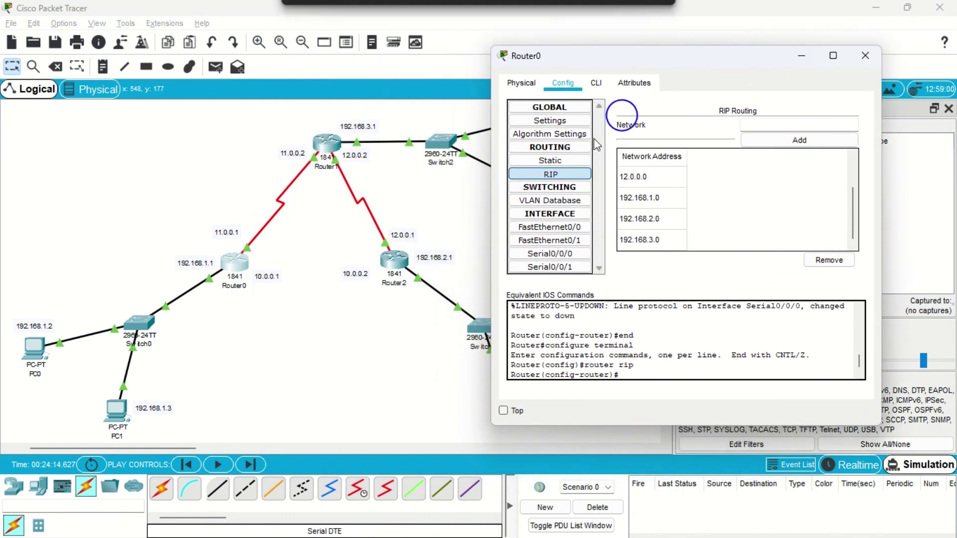
pyautogui.scroll(2, 662, 220)
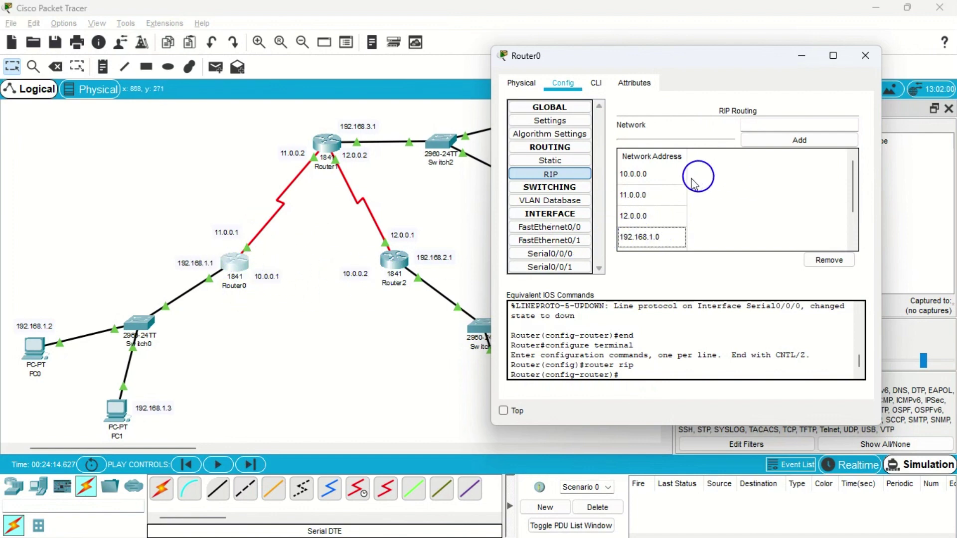
pyautogui.click(647, 174)
pyautogui.click(665, 208)
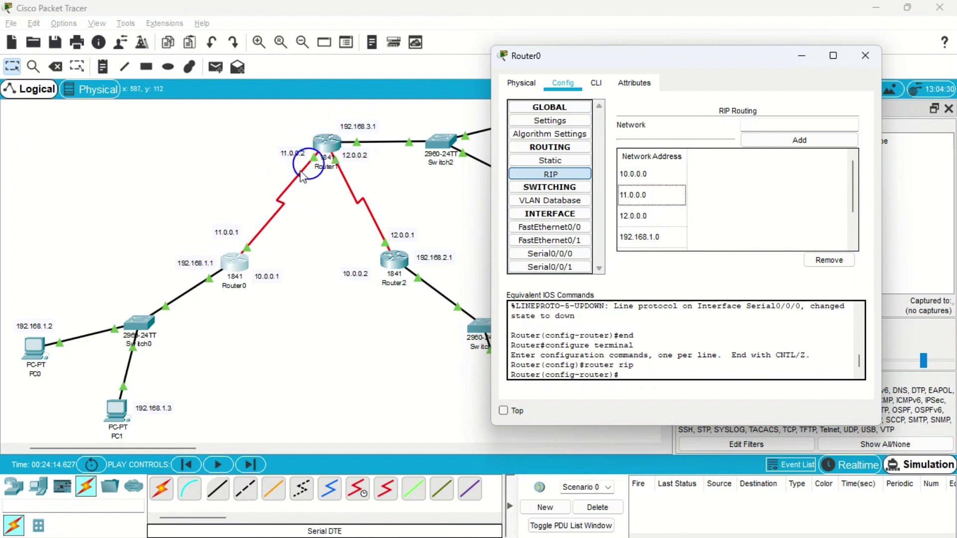
pyautogui.scroll(-1, 646, 197)
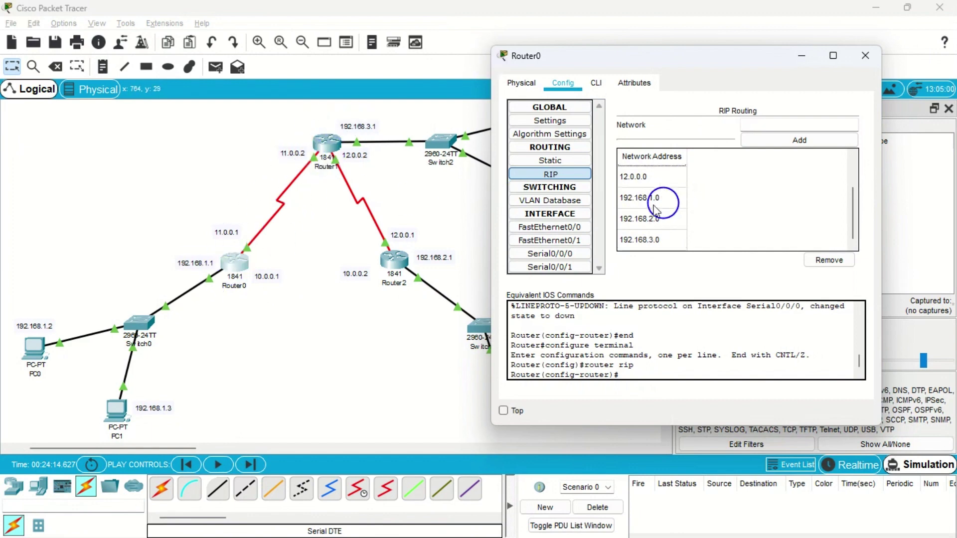
pyautogui.click(657, 185)
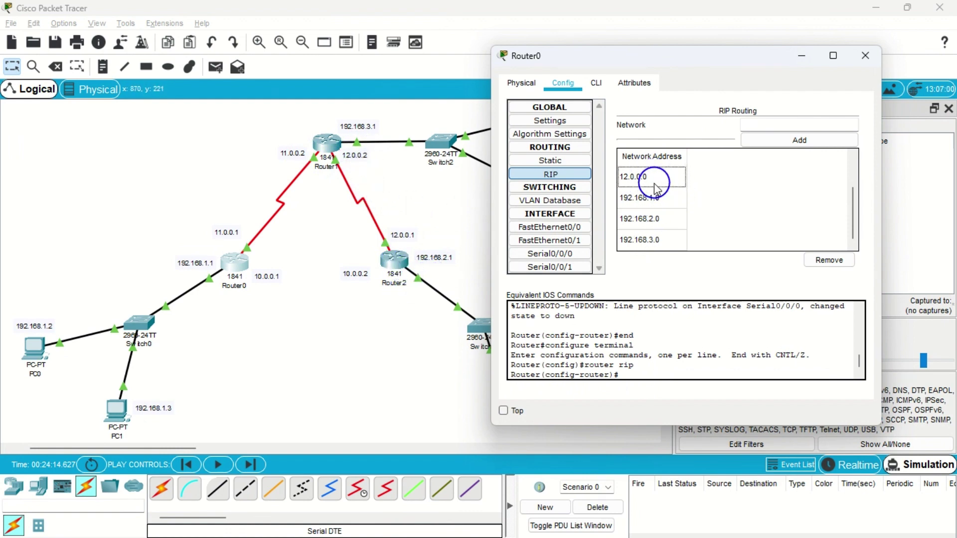
pyautogui.click(643, 222)
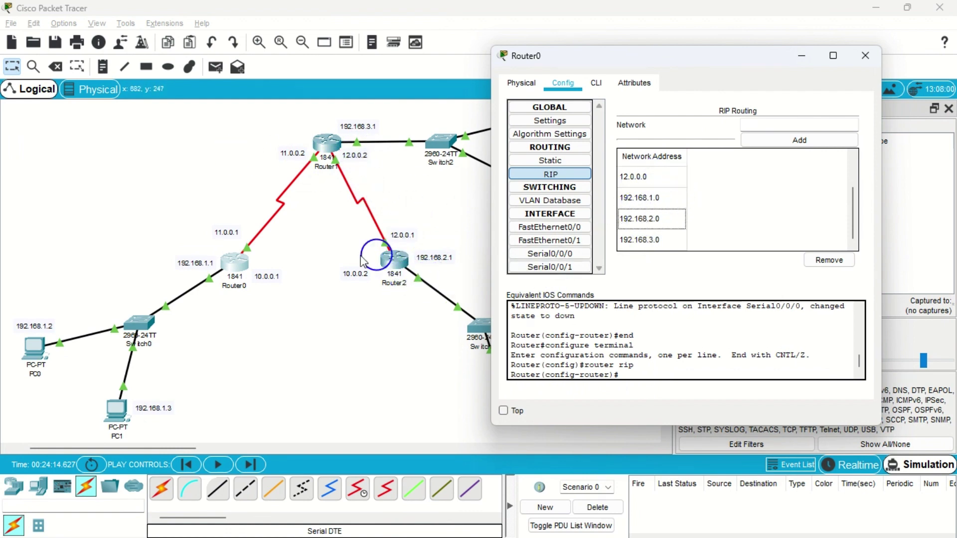
pyautogui.click(863, 60)
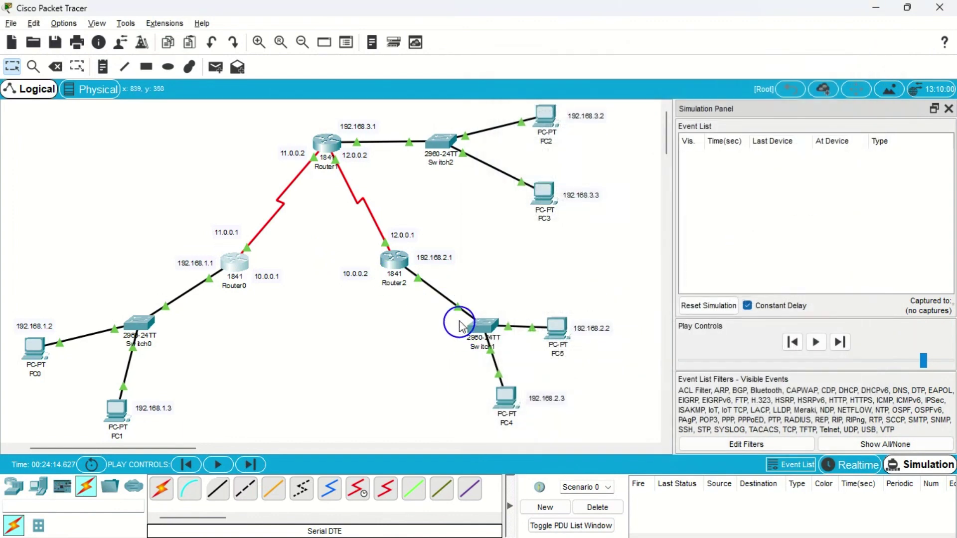